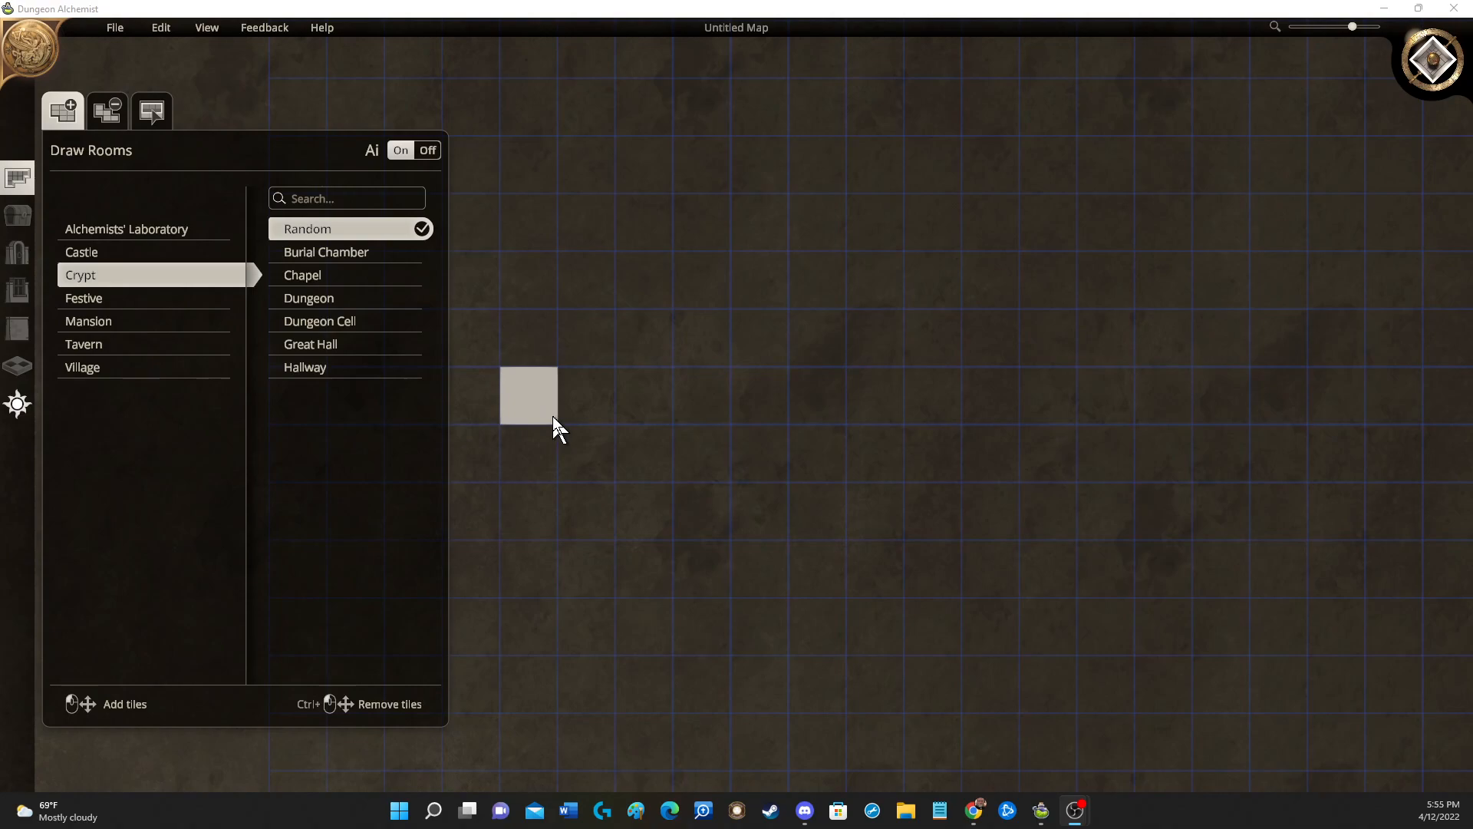
# Choose the Tavern theme's Great Hall as the room type for AI-assisted room drawing.
pyautogui.click(109, 342)
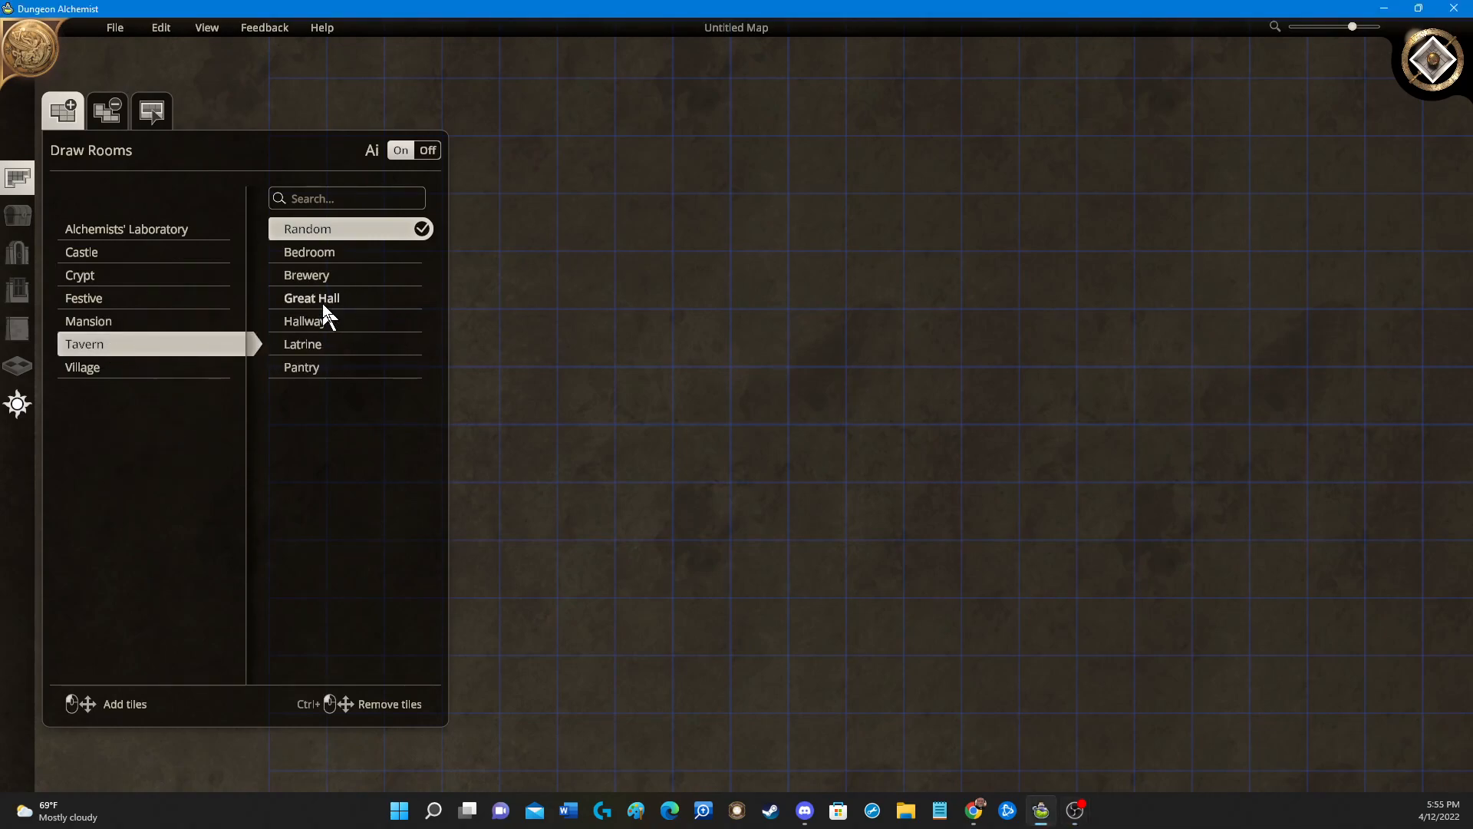
pyautogui.click(350, 298)
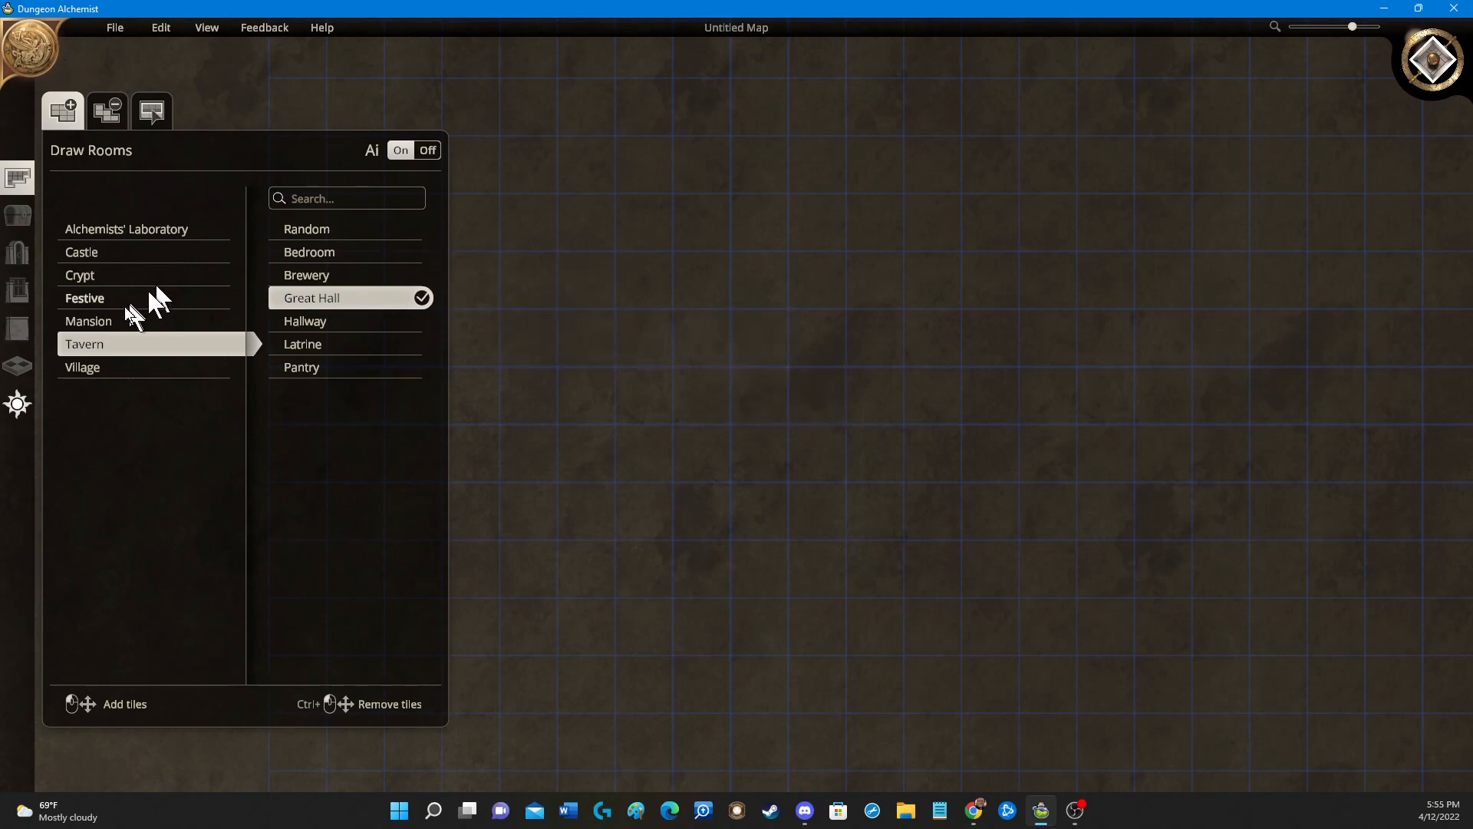
pyautogui.click(28, 184)
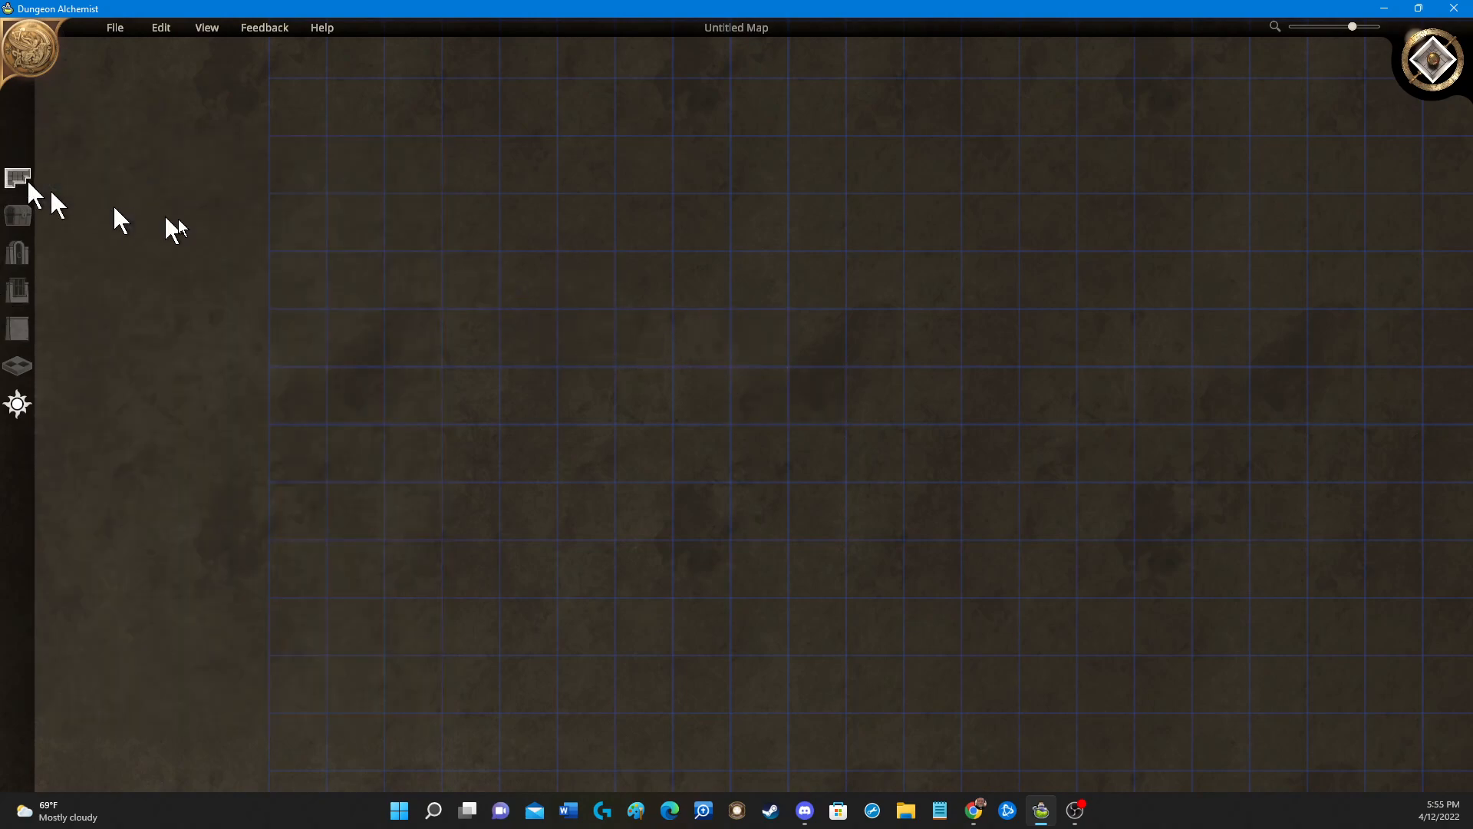
pyautogui.click(8, 180)
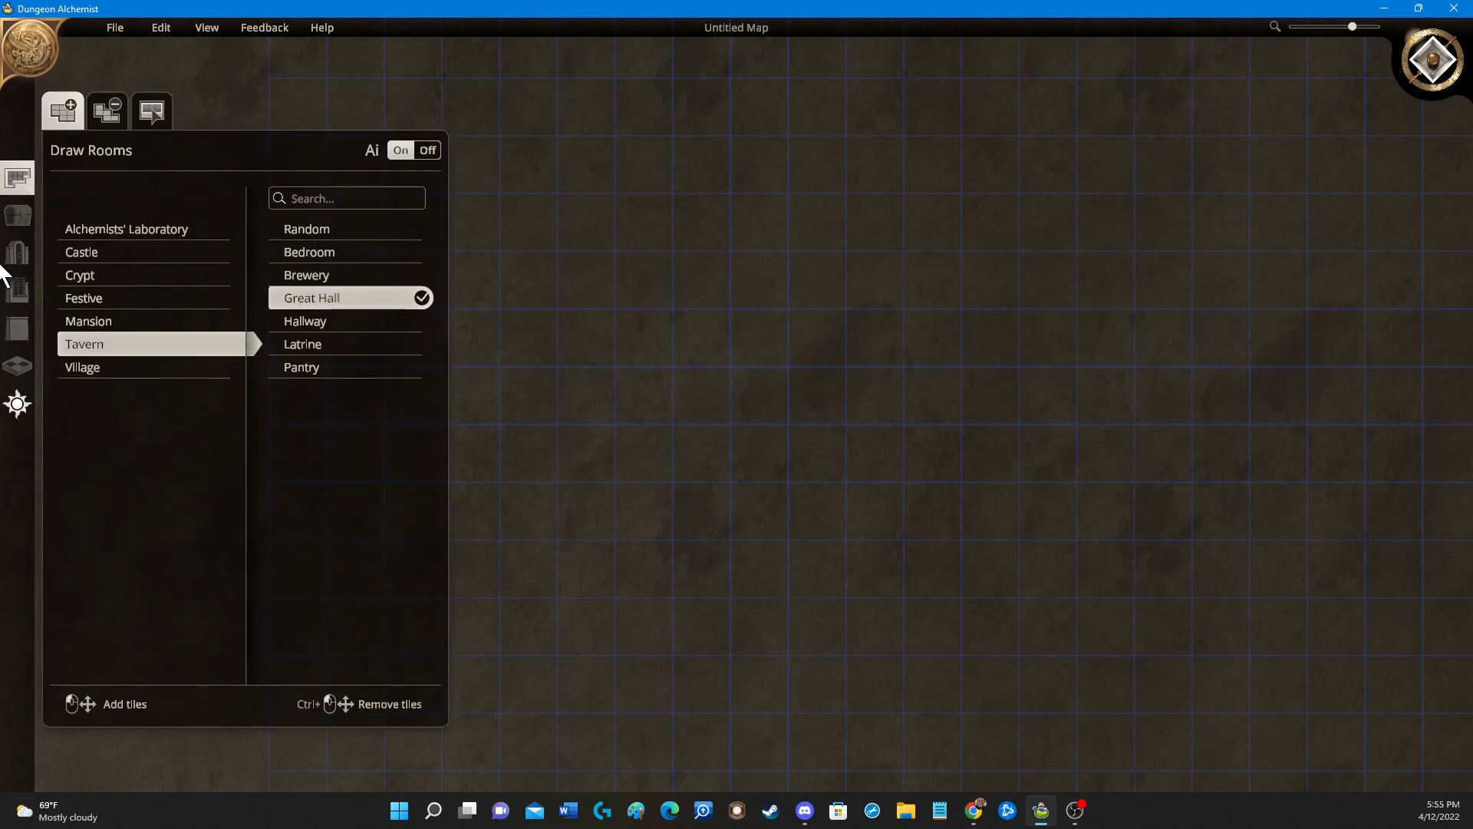
pyautogui.click(17, 178)
pyautogui.press('d')
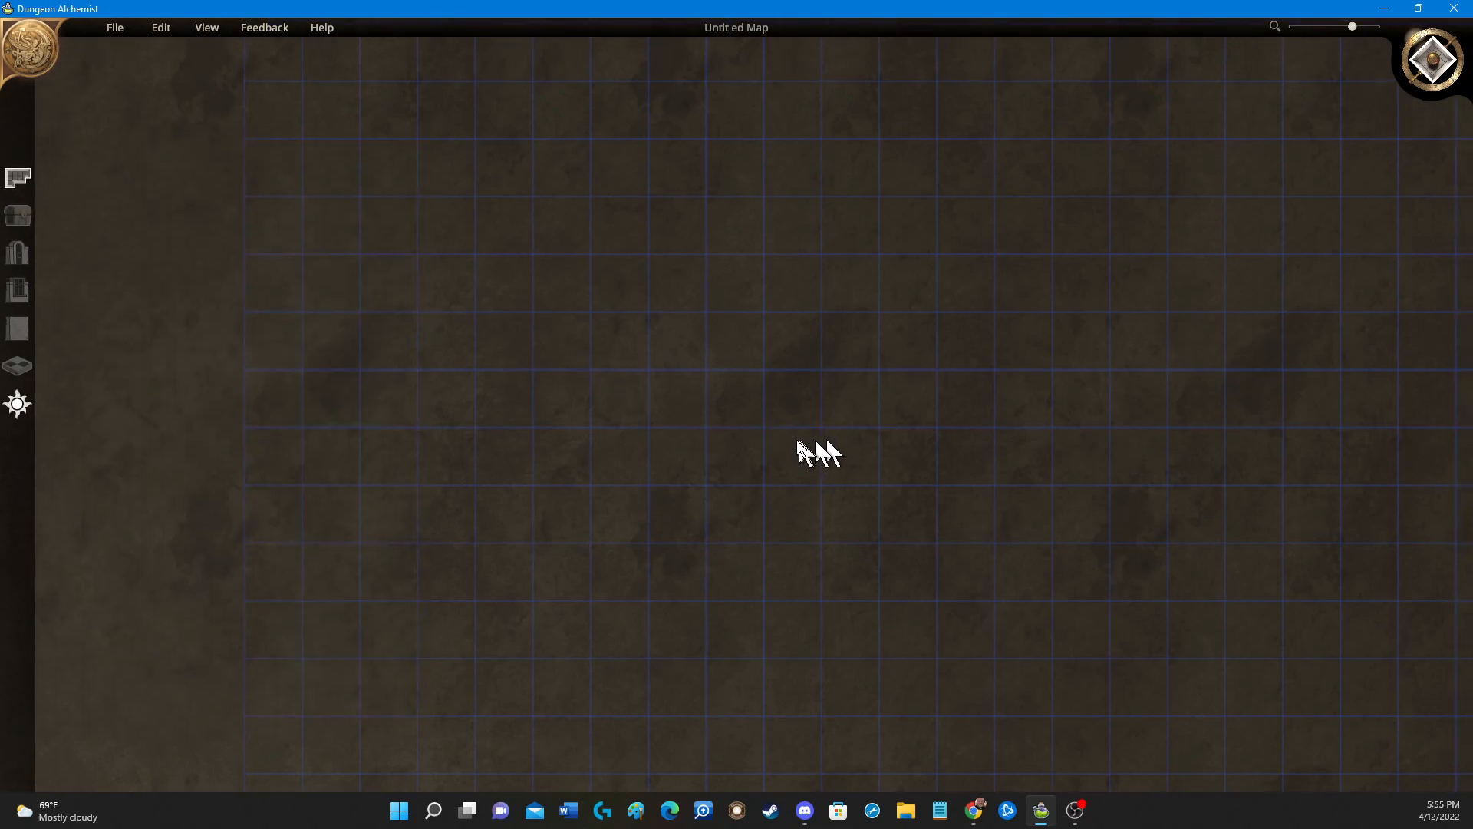
pyautogui.click(17, 180)
pyautogui.moveTo(883, 351); pyautogui.dragTo(1120, 336, button='right')
pyautogui.moveTo(597, 260); pyautogui.dragTo(643, 280, button='right')
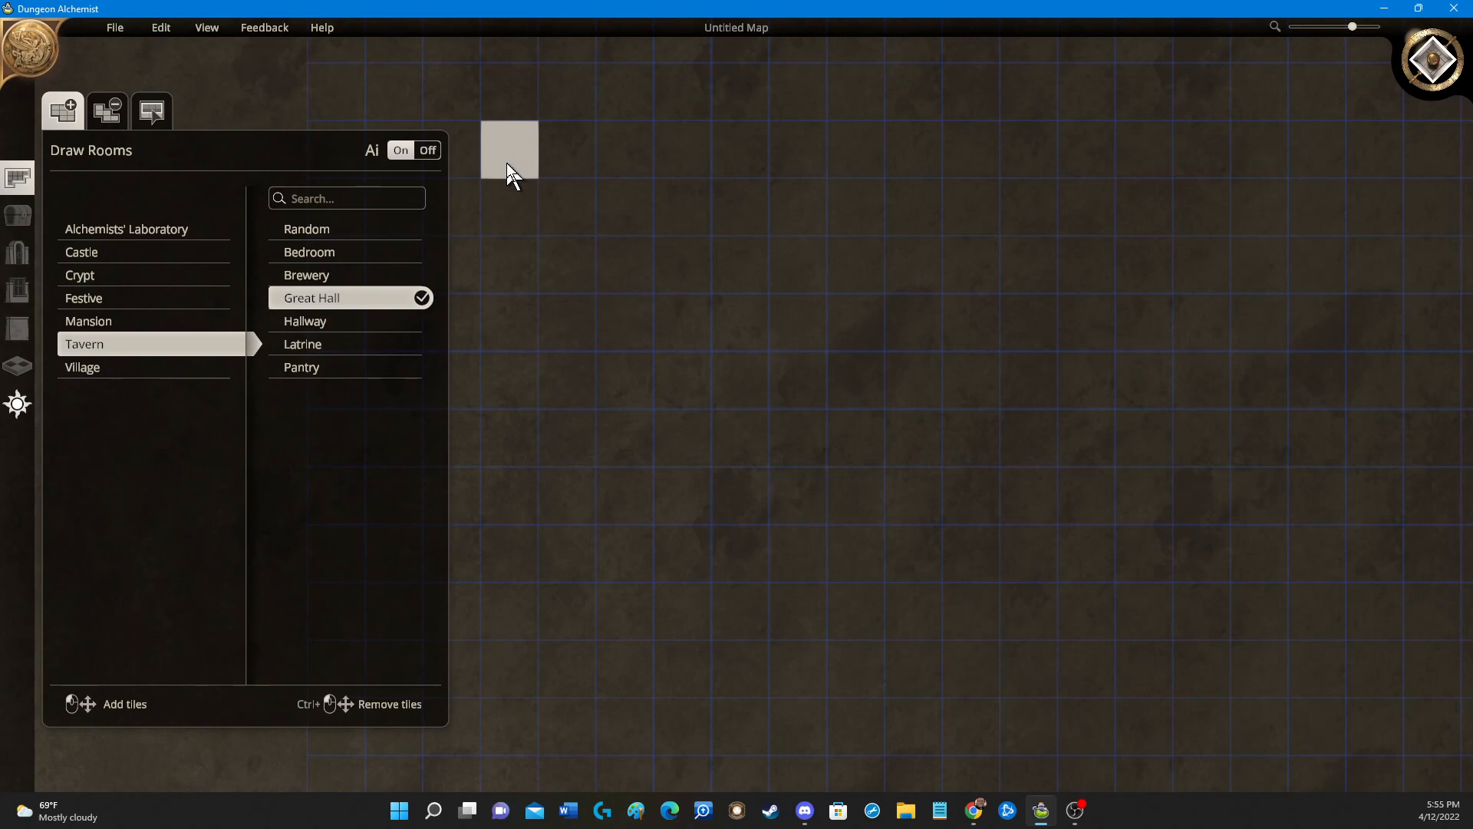
# Draw a rectangular Great Hall 17 tiles wide and 9 tiles high on the empty map and generate it.
pyautogui.moveTo(508, 165); pyautogui.dragTo(1420, 585)
pyautogui.moveTo(1420, 585); pyautogui.dragTo(1351, 541, button='right')
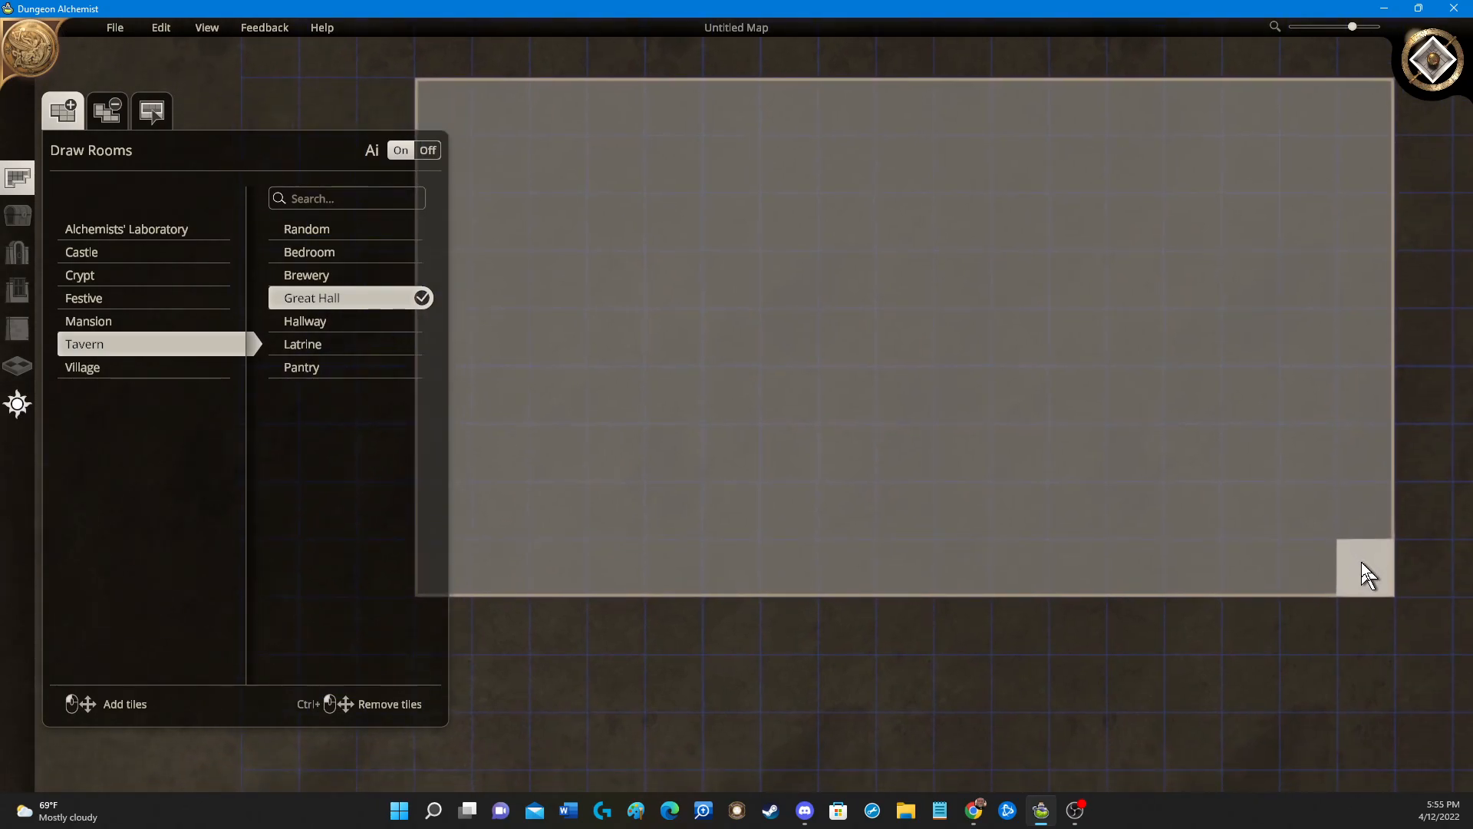
pyautogui.moveTo(1361, 562); pyautogui.dragTo(1361, 562)
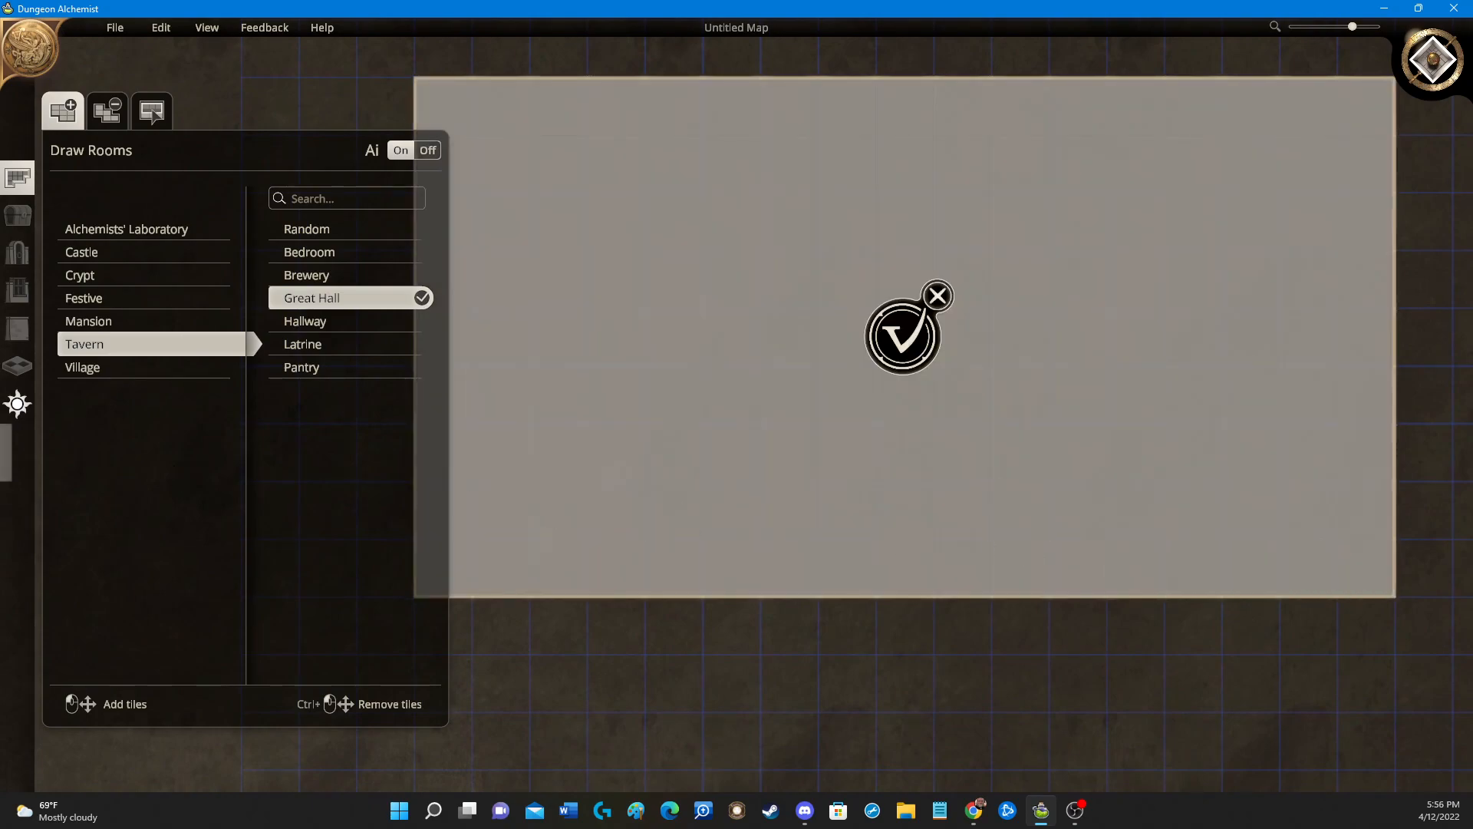
pyautogui.click(902, 341)
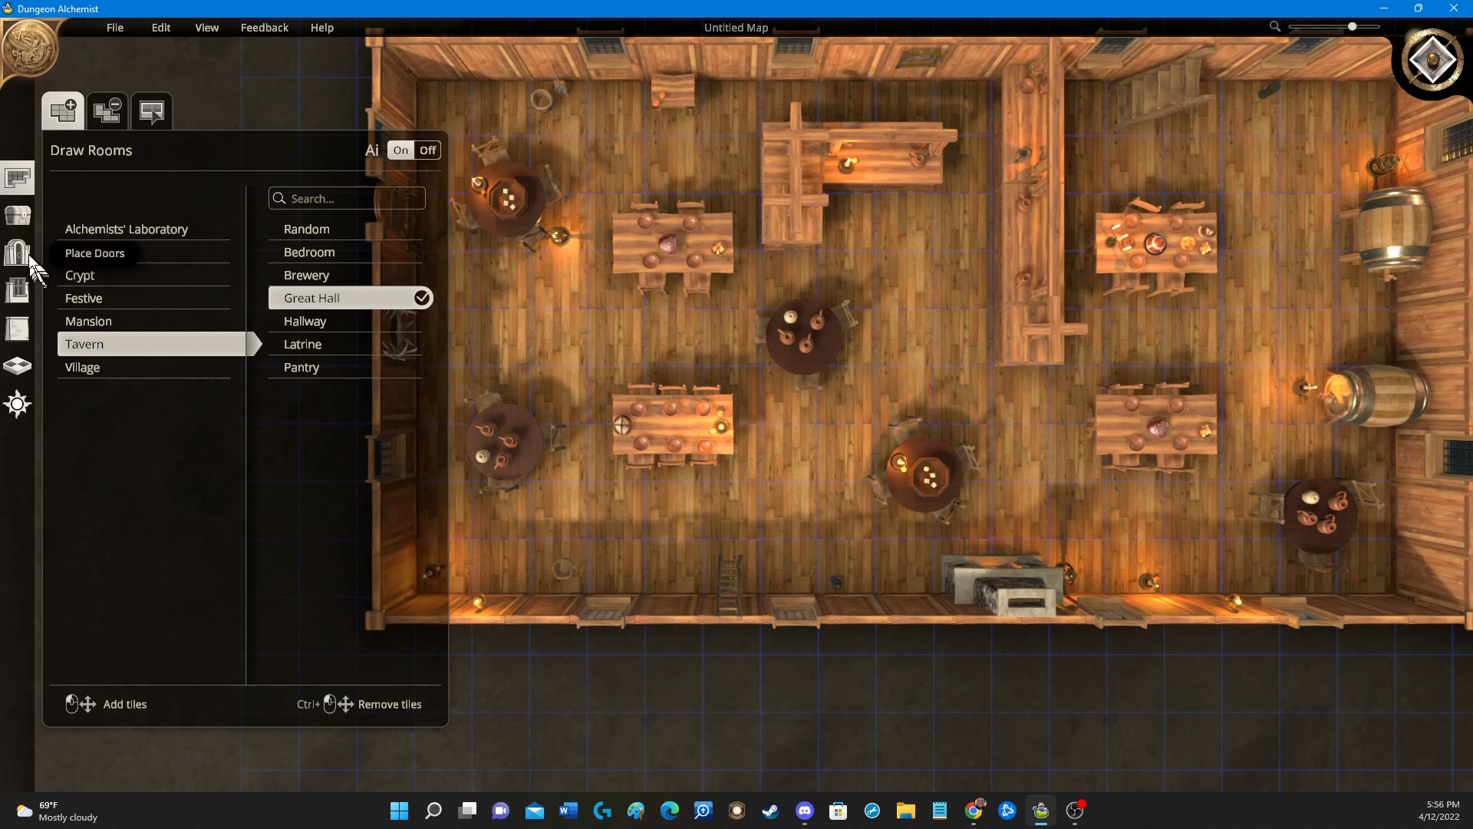
# Switch to object editing and try selecting the two sections of the L-shaped counter, leaving nothing selected.
pyautogui.click(18, 218)
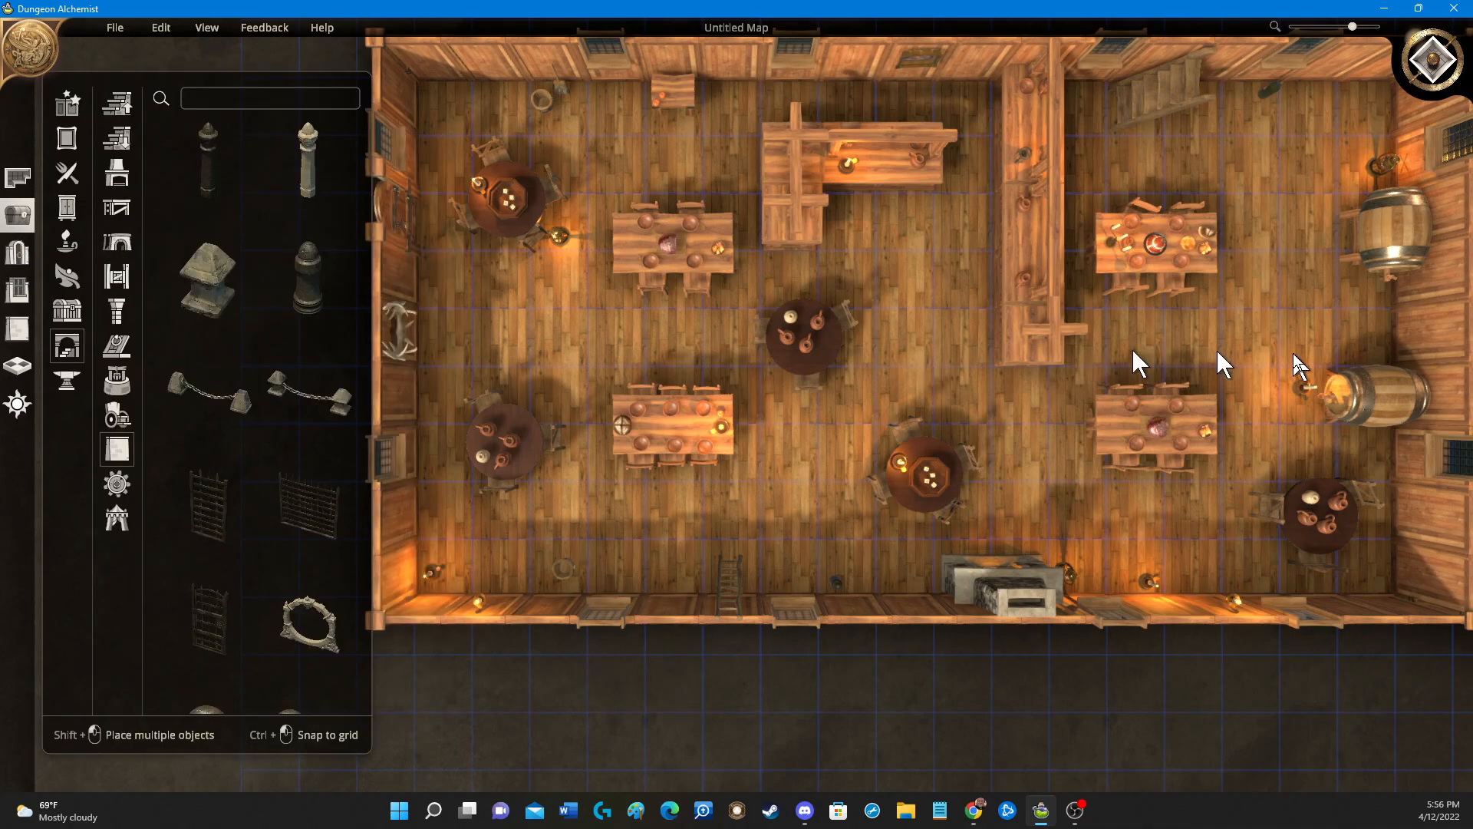
pyautogui.click(881, 169)
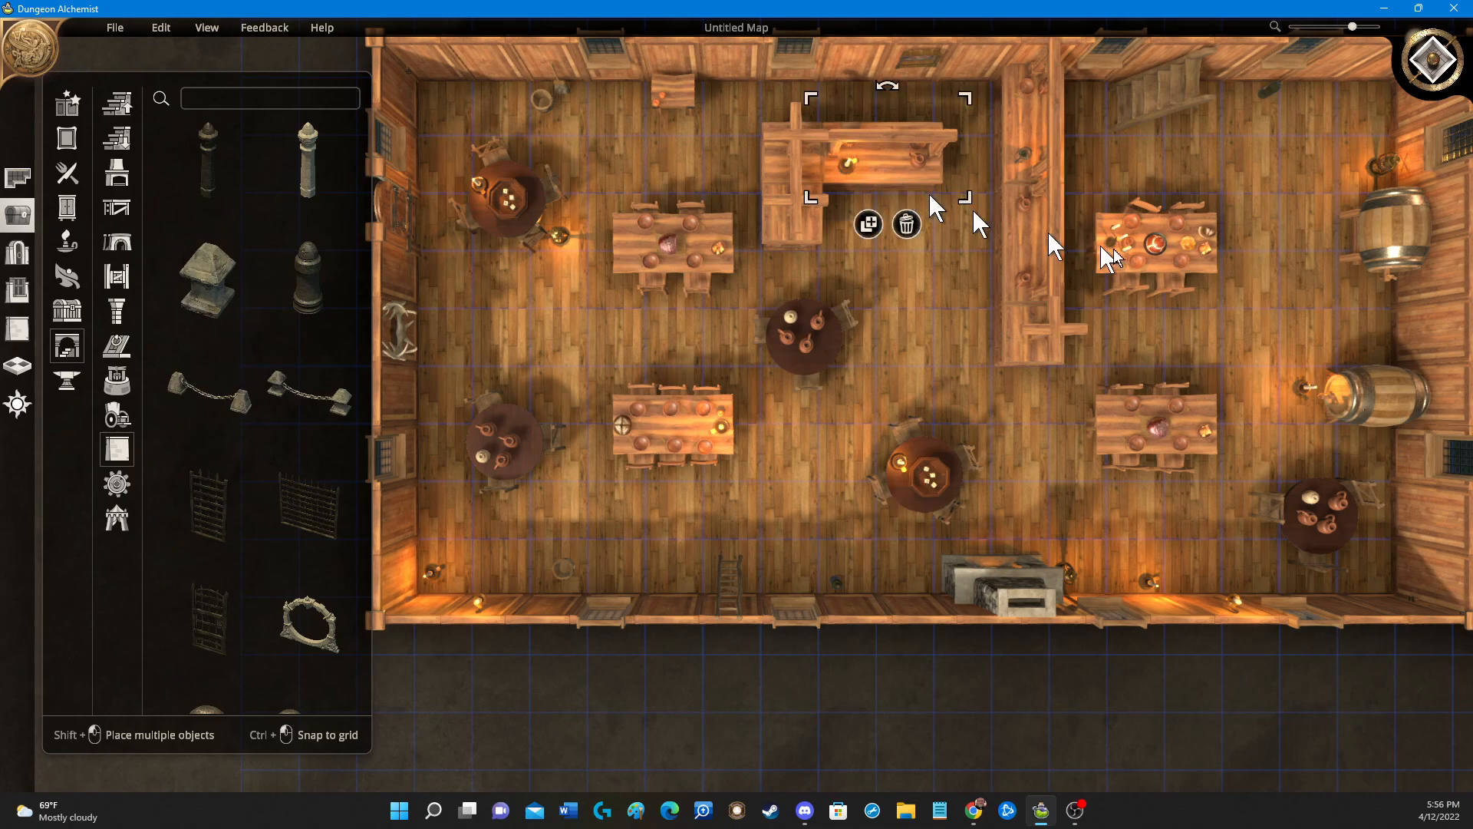
pyautogui.click(792, 234)
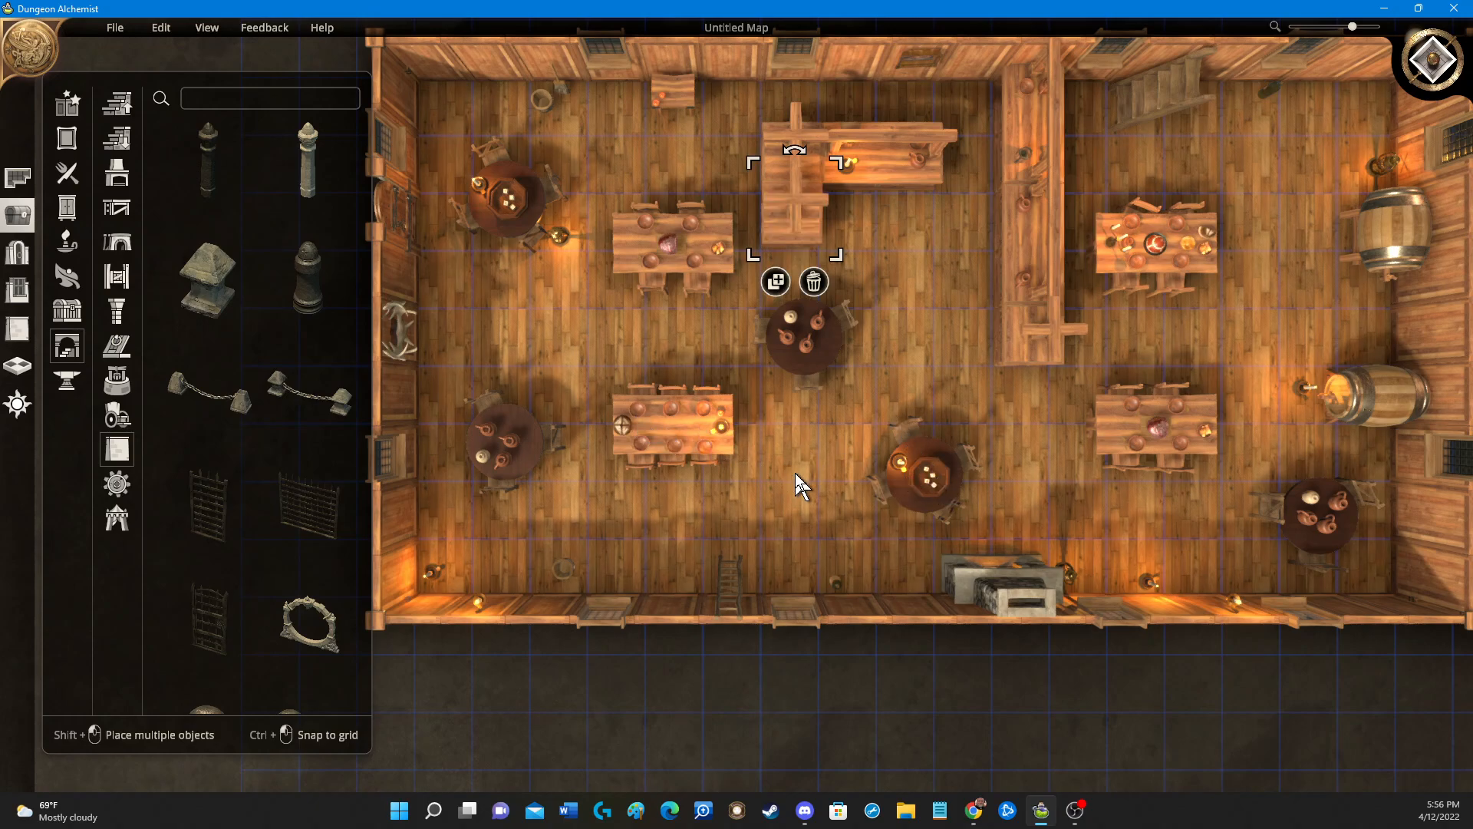
pyautogui.click(813, 432)
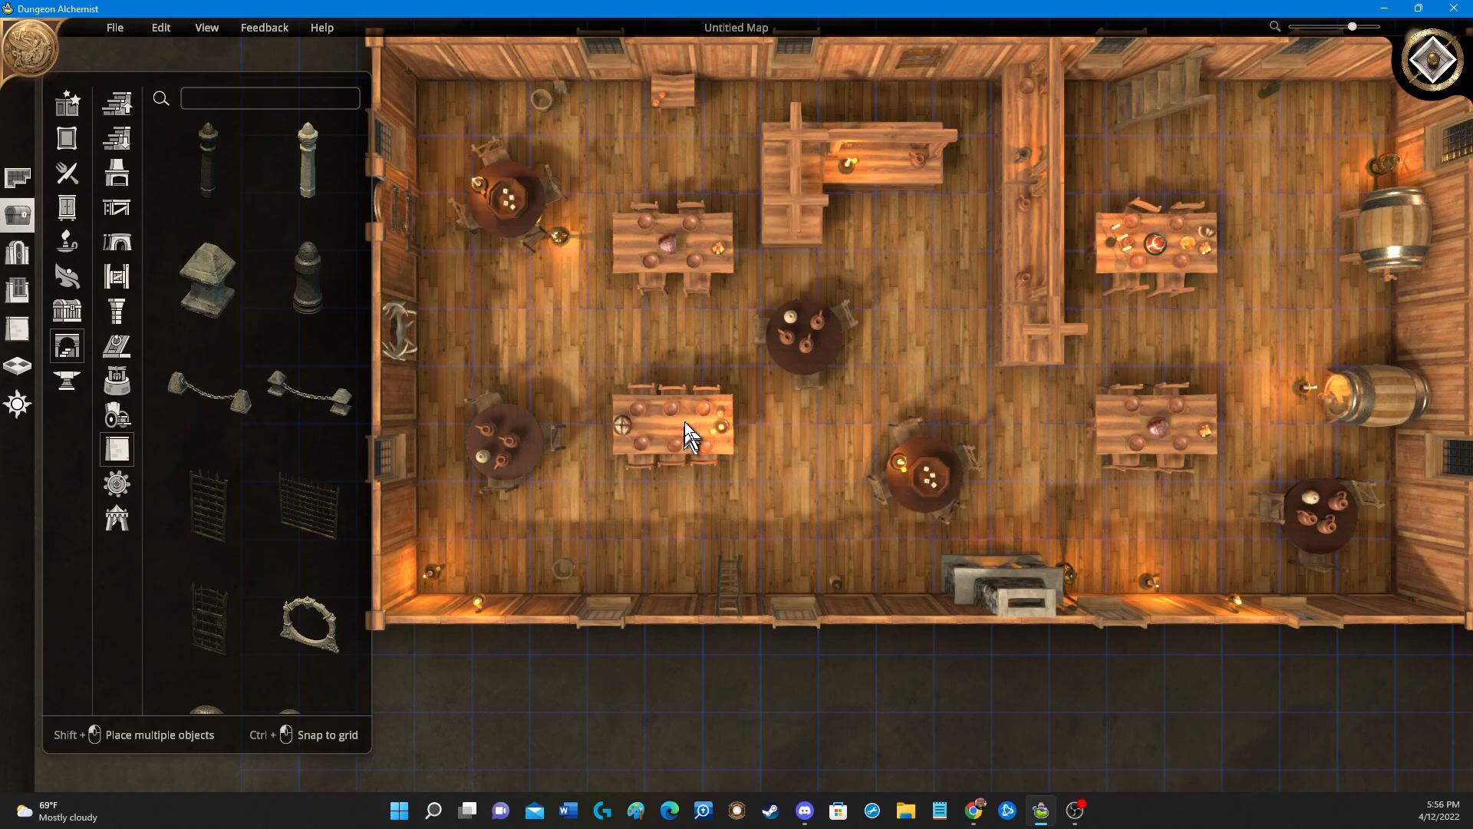
# Move the candle from the end of the six-seat table to its middle and rotate it.
pyautogui.scroll(5, 670, 434)
pyautogui.click(690, 495)
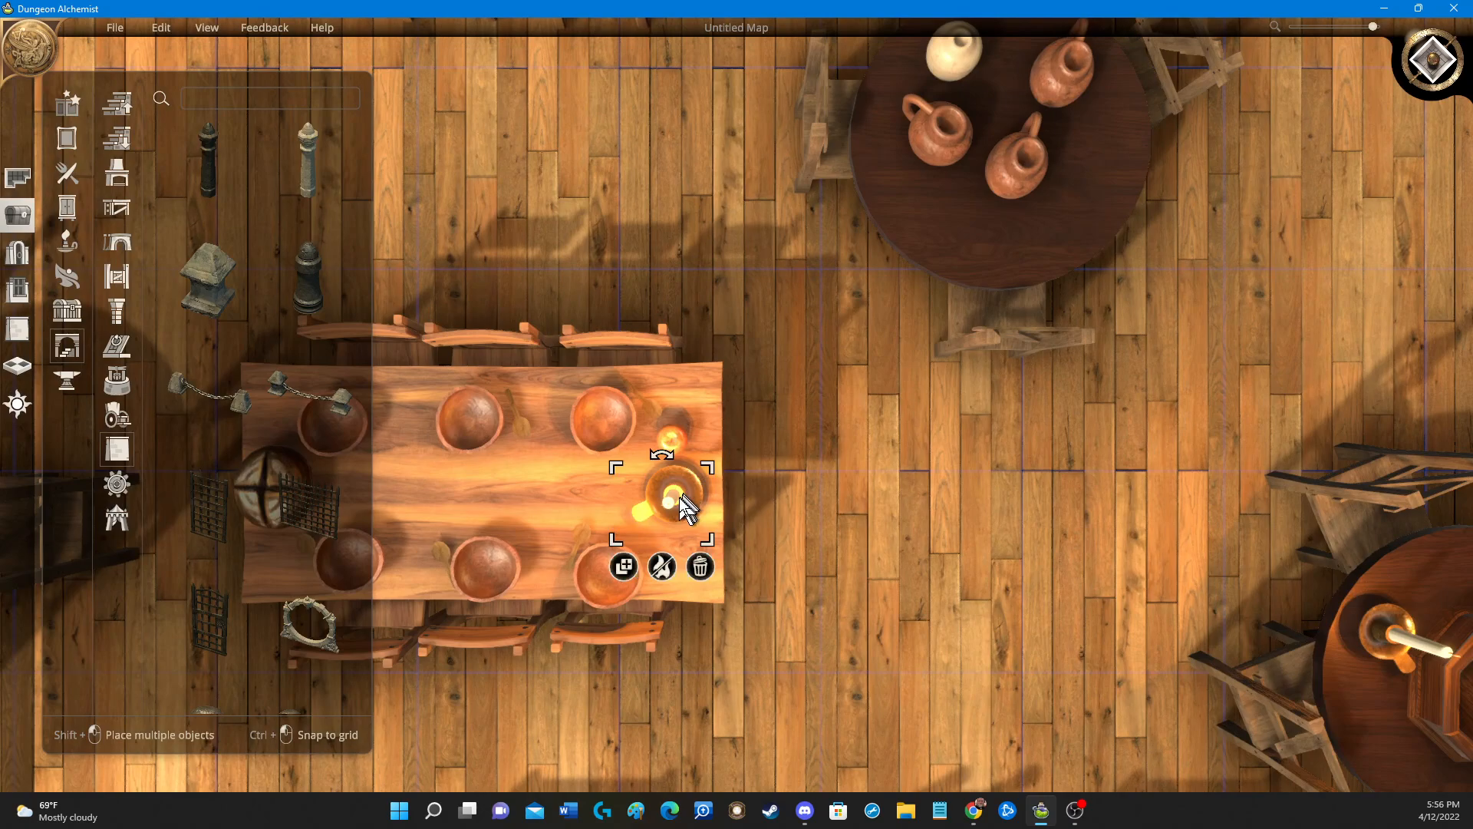
pyautogui.moveTo(684, 501); pyautogui.dragTo(509, 500)
pyautogui.click(623, 500)
pyautogui.moveTo(650, 494); pyautogui.dragTo(574, 499, button='right')
pyautogui.scroll(-8, 574, 499)
pyautogui.scroll(1, 577, 496)
# Nudge the bowl beside the small red fruit slightly on the six-seat table, and deselect it.
pyautogui.click(614, 440)
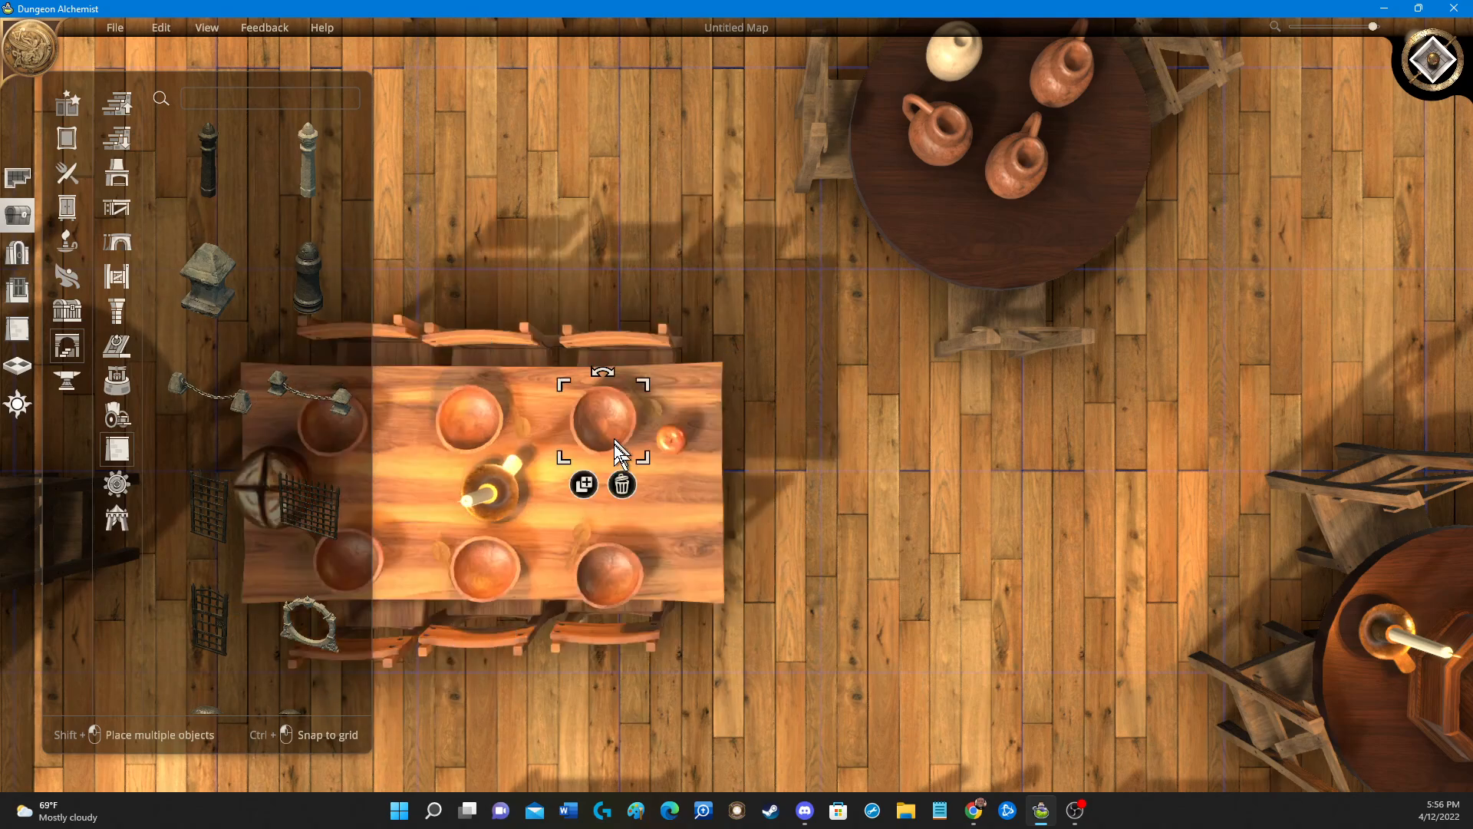
pyautogui.moveTo(617, 476); pyautogui.dragTo(621, 460)
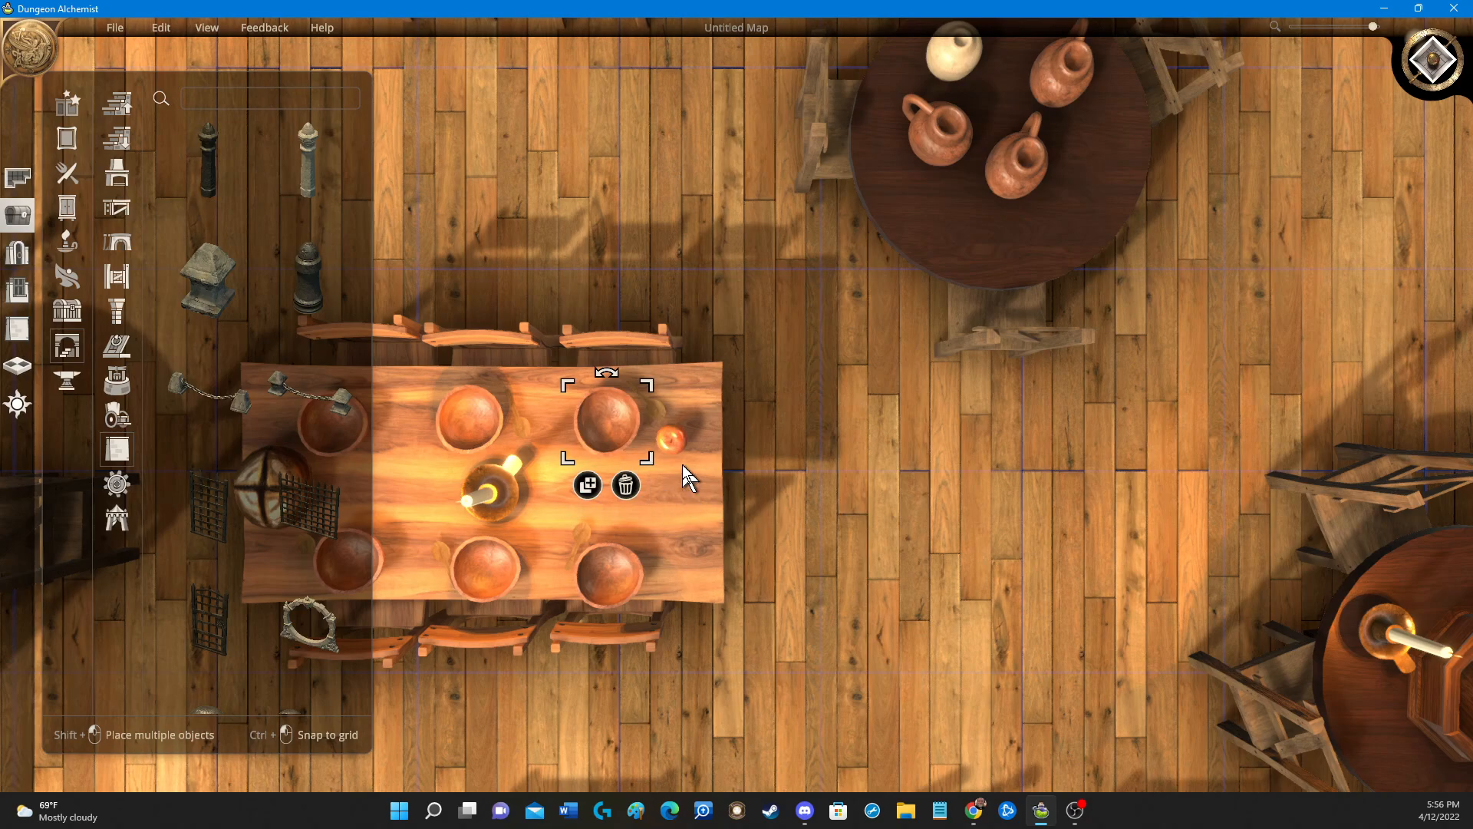
pyautogui.click(834, 495)
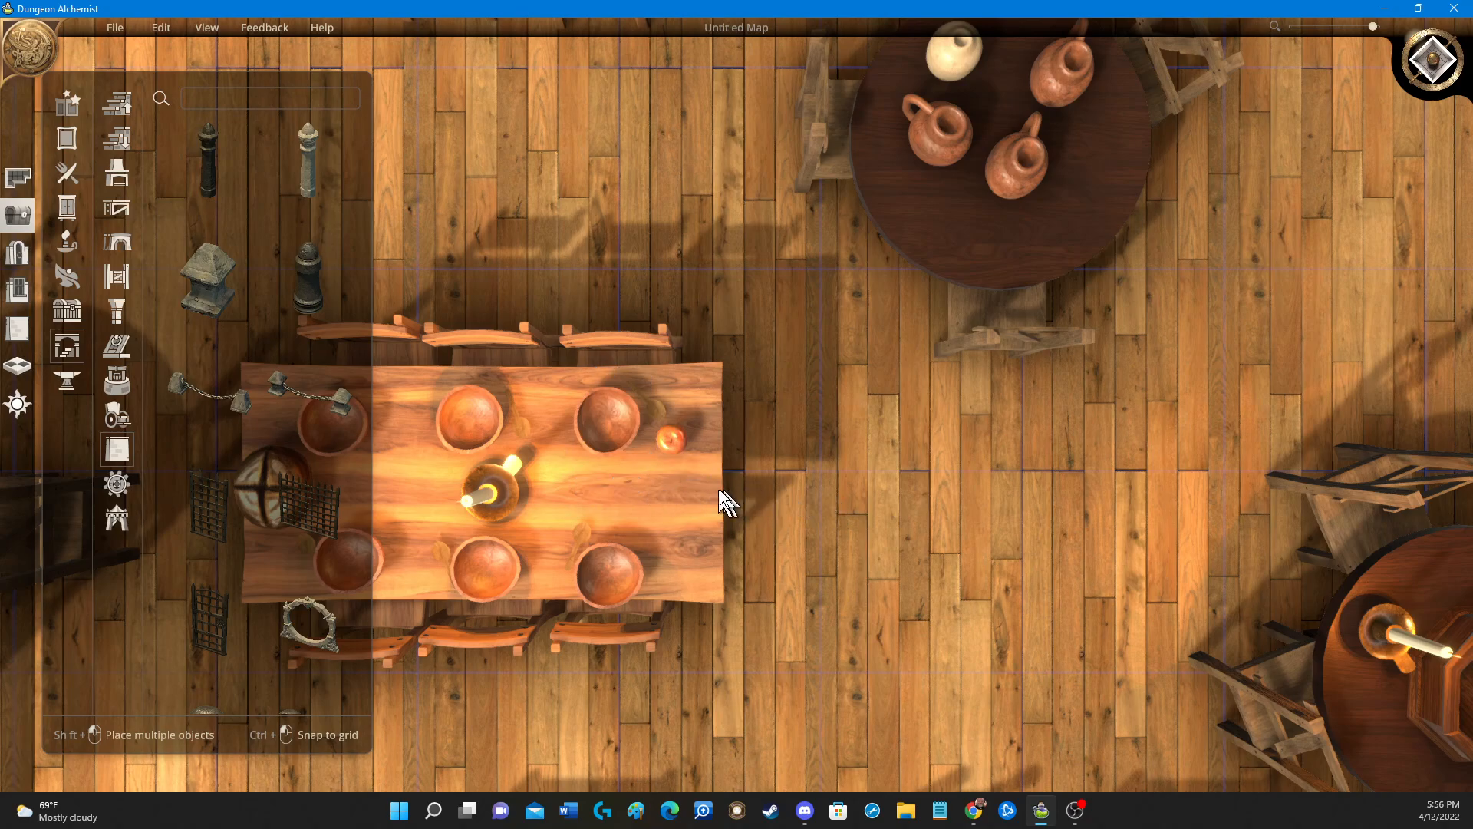
pyautogui.scroll(-8, 768, 491)
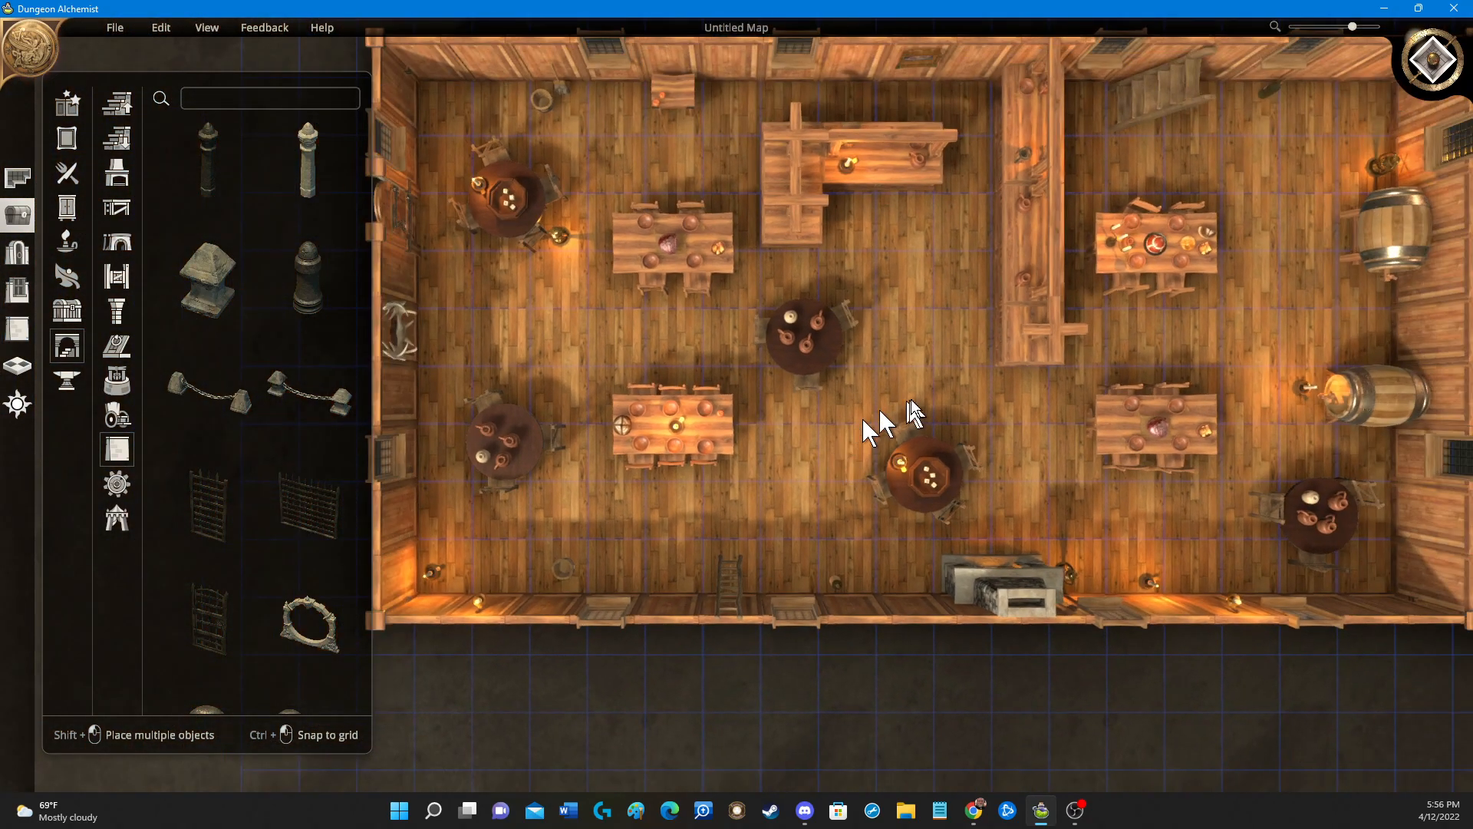
# Switch to the perspective view and examine the tavern's furniture and walls from several angles.
pyautogui.moveTo(925, 380); pyautogui.dragTo(837, 436, button='right')
pyautogui.scroll(-1, 890, 447)
pyautogui.moveTo(924, 507); pyautogui.dragTo(776, 473, button='right')
pyautogui.click(748, 479)
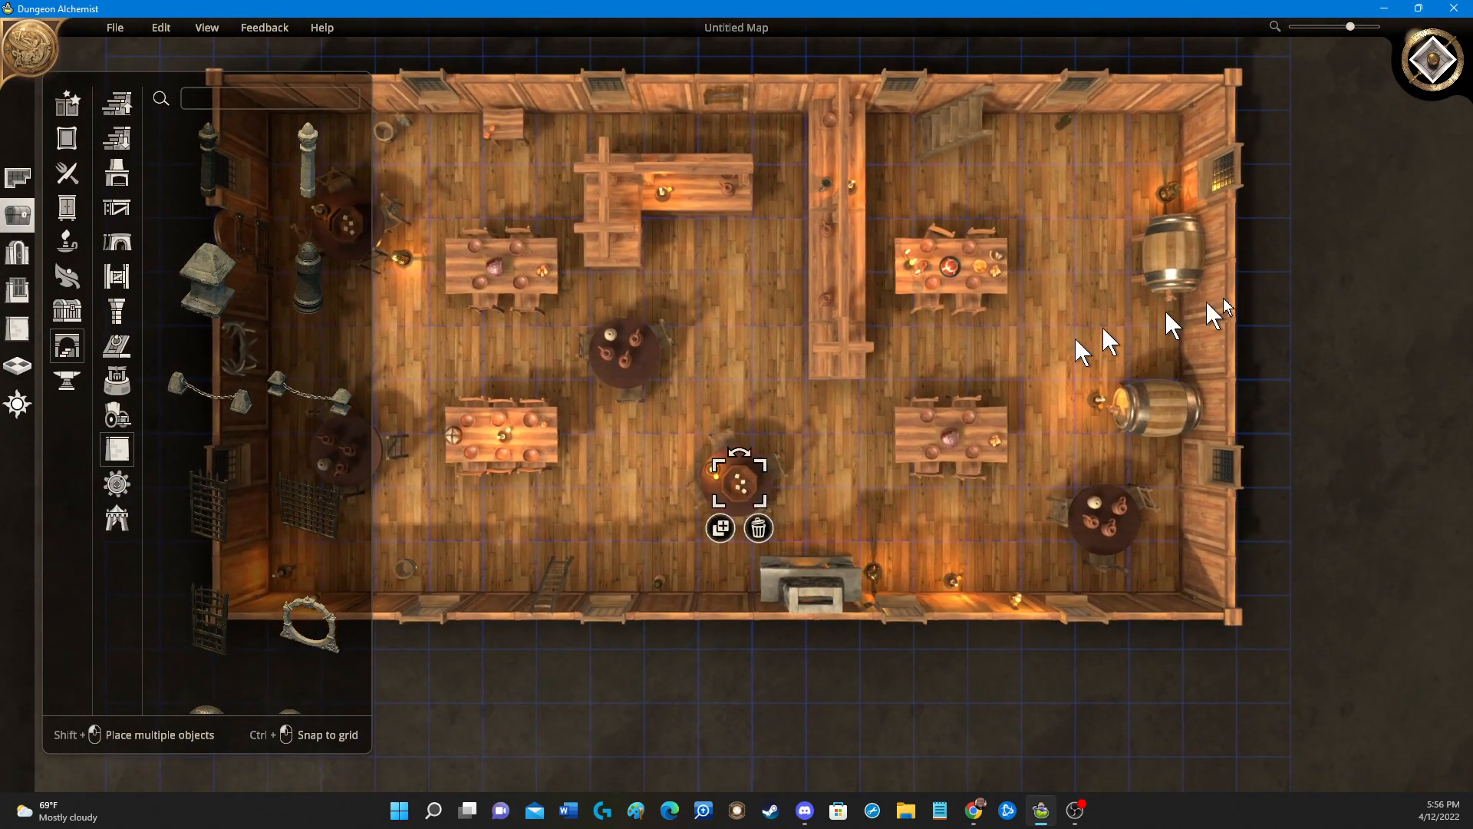
pyautogui.click(1434, 60)
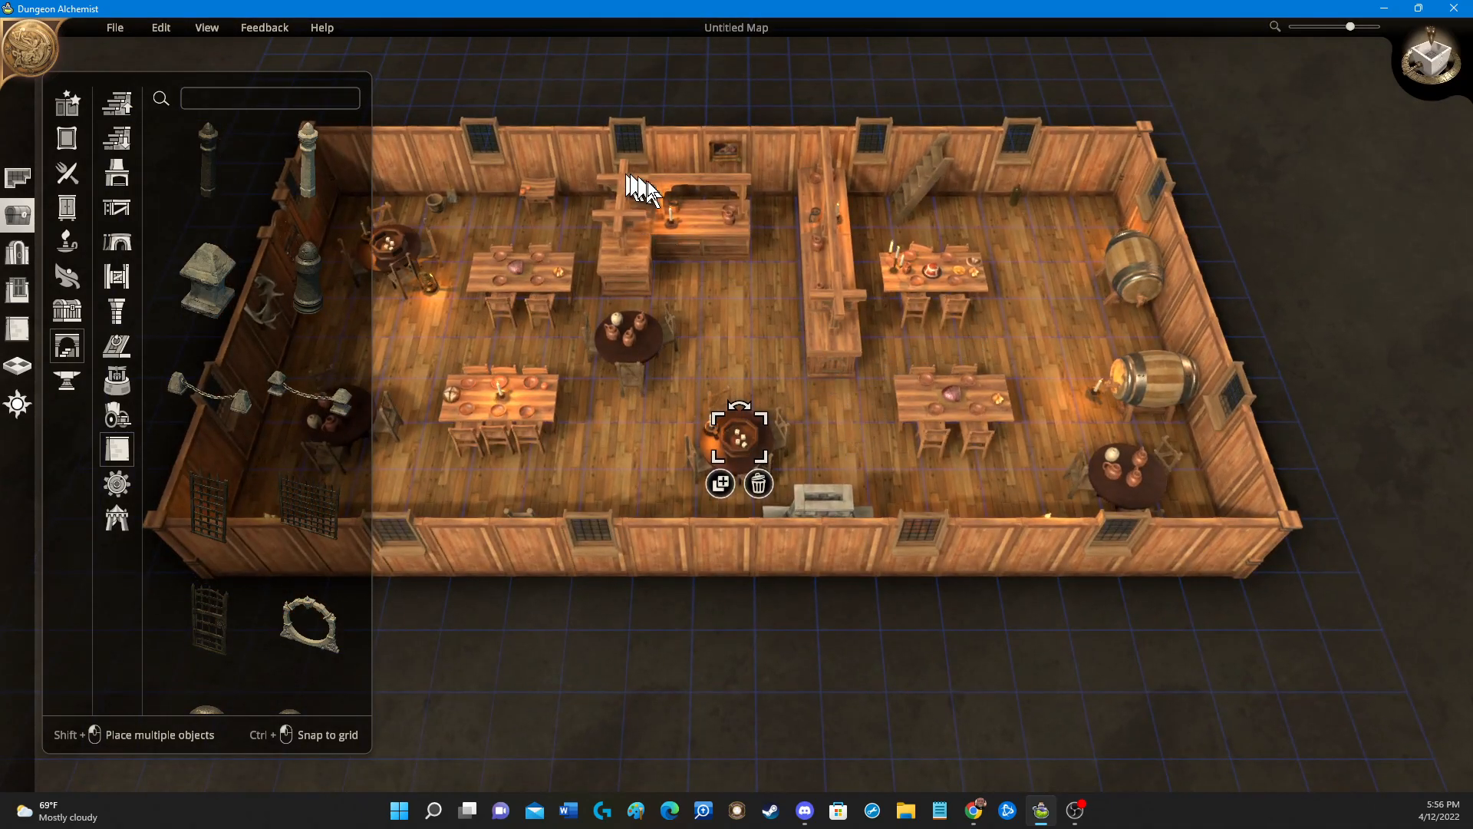
pyautogui.click(688, 231)
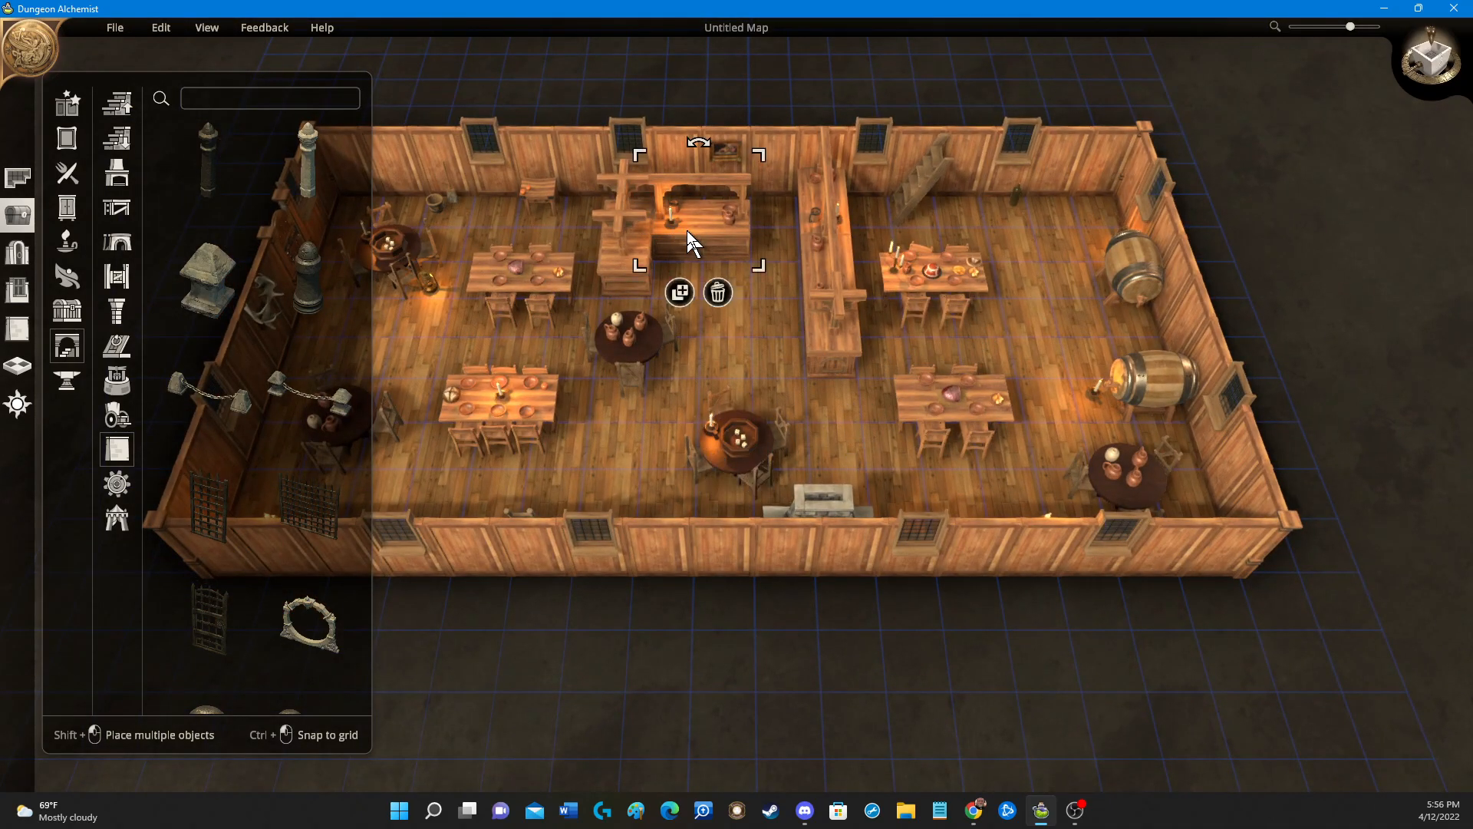
pyautogui.click(766, 431)
pyautogui.moveTo(859, 427); pyautogui.dragTo(796, 460, button='middle')
pyautogui.moveTo(681, 470); pyautogui.dragTo(736, 458, button='middle')
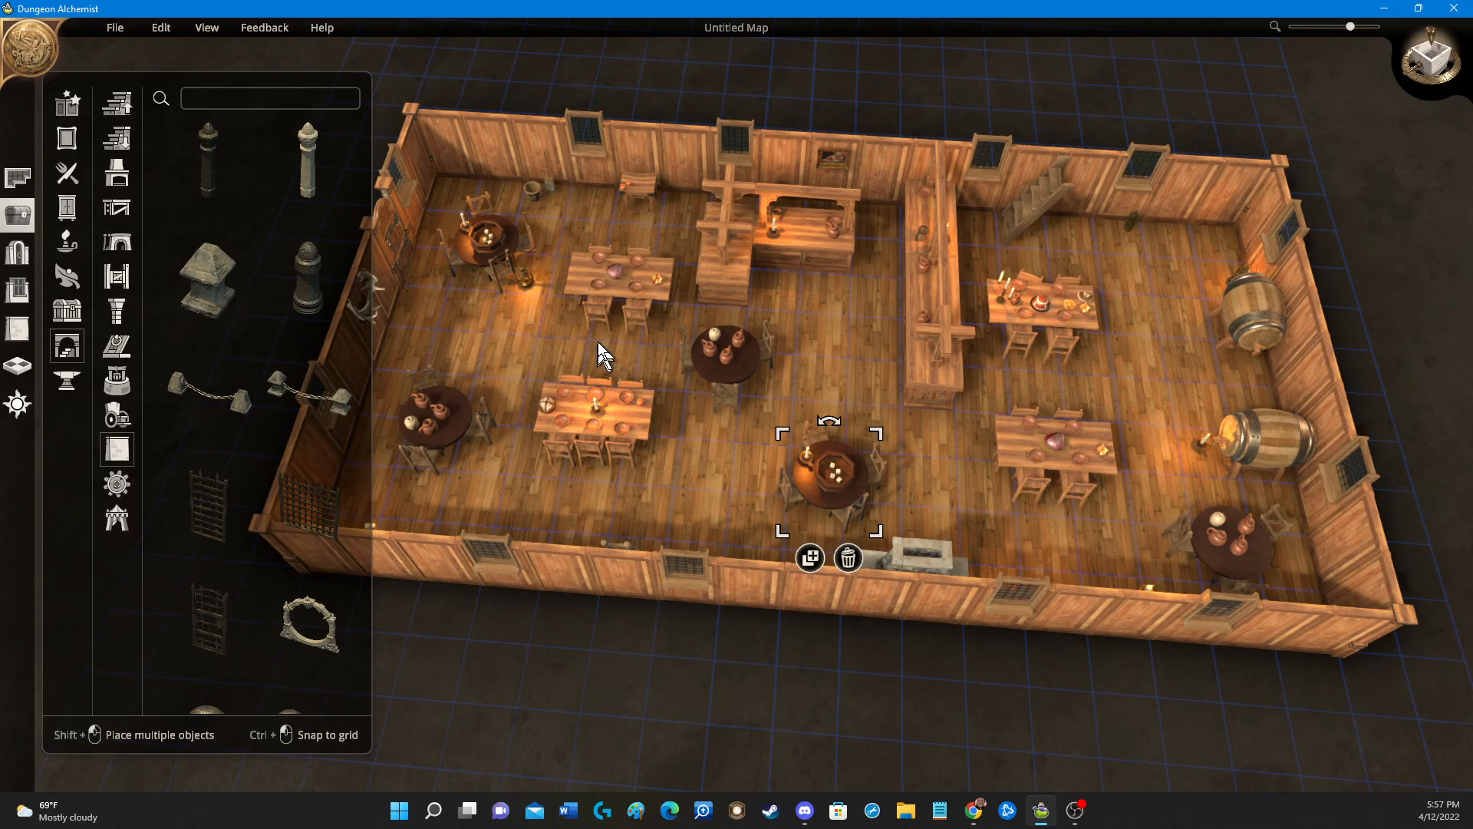
pyautogui.moveTo(564, 357); pyautogui.dragTo(389, 322, button='right')
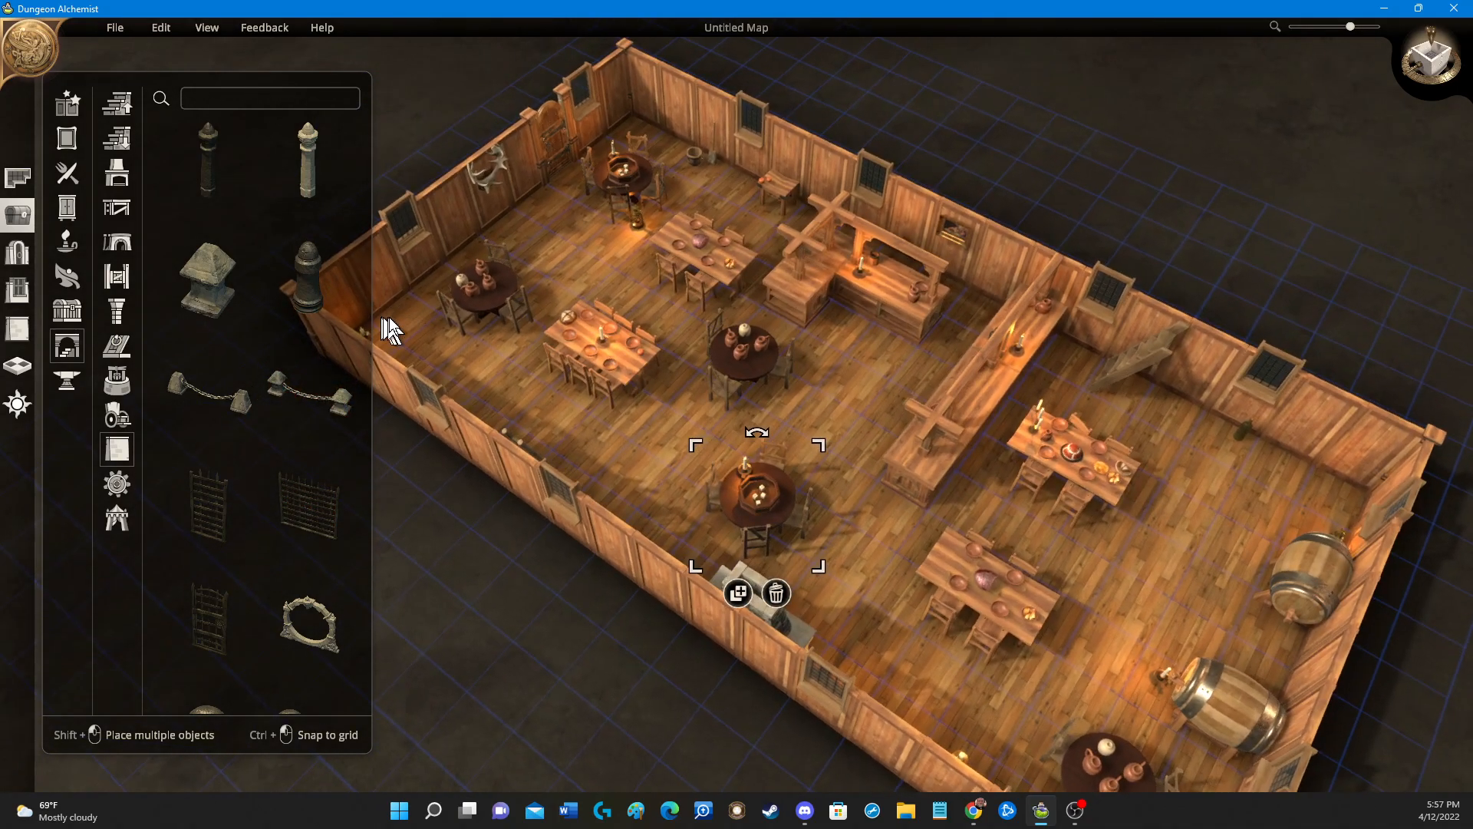
pyautogui.moveTo(790, 384); pyautogui.dragTo(780, 418, button='right')
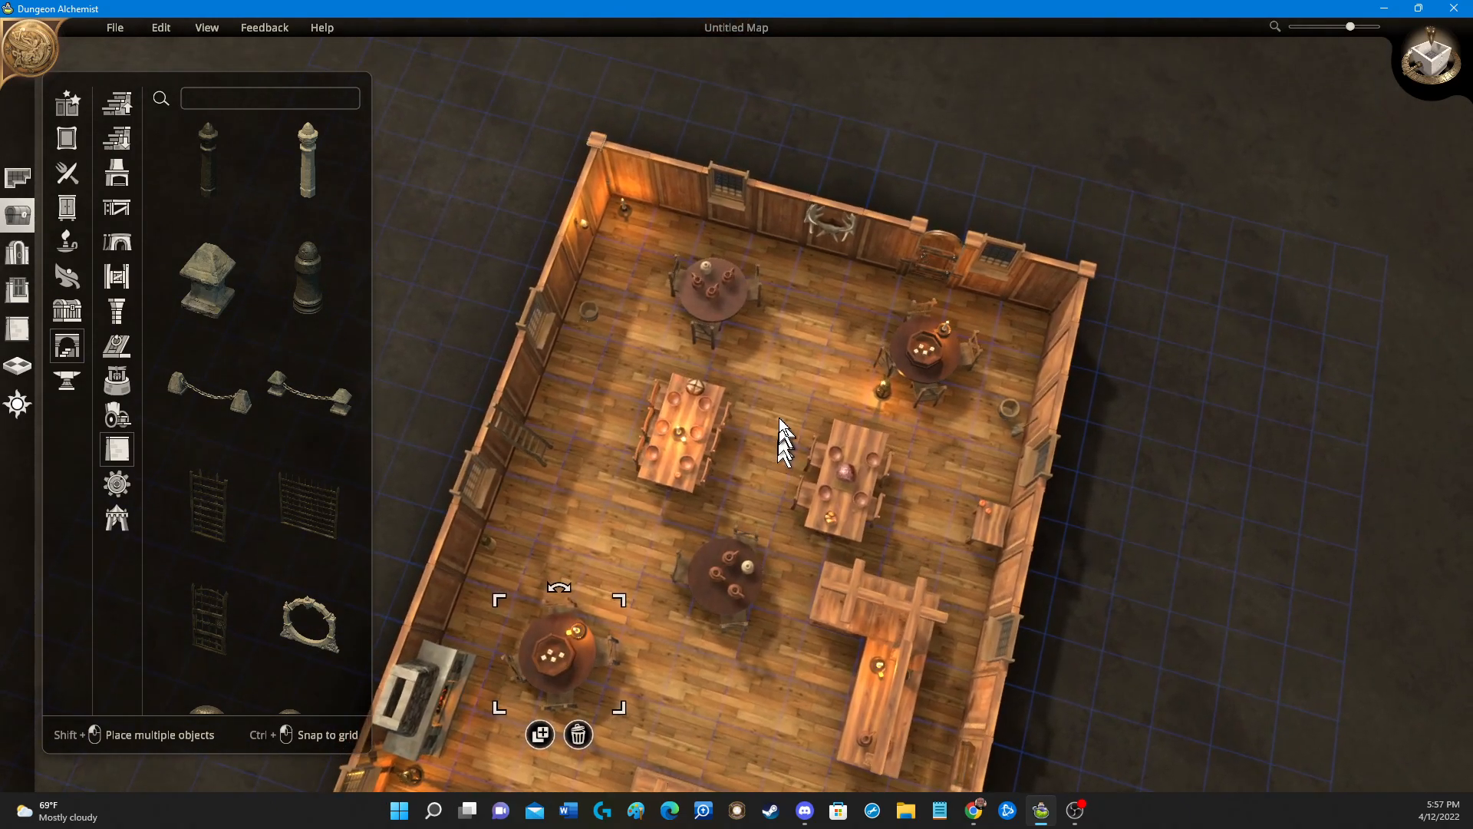
# Relocate the corner lamp farther along the fireplace wall, and move the nearby round table into that corner, rotating it.
pyautogui.click(736, 305)
pyautogui.moveTo(625, 208); pyautogui.dragTo(577, 385)
pyautogui.moveTo(735, 301); pyautogui.dragTo(670, 262)
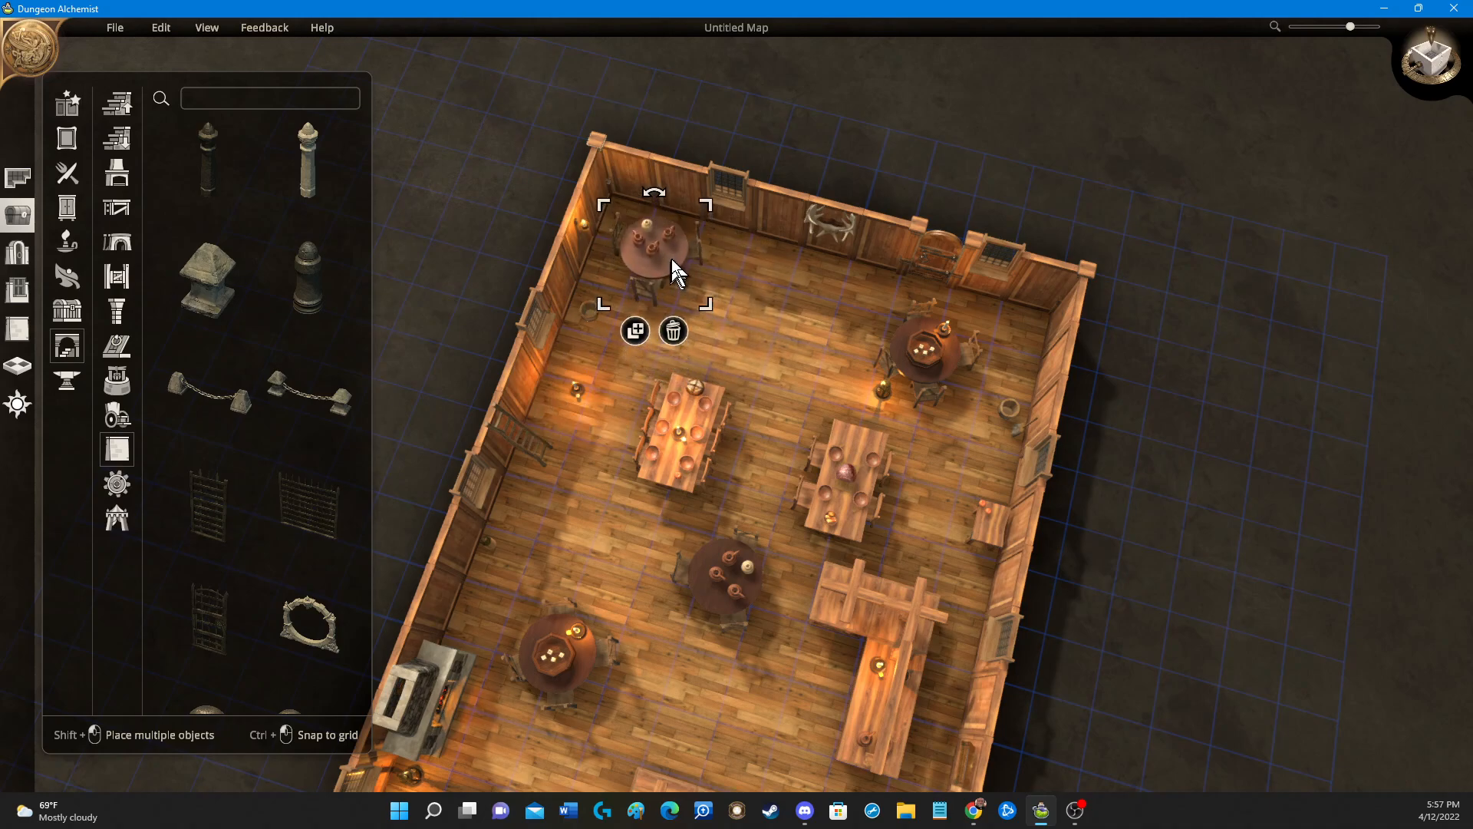
pyautogui.scroll(-1, 672, 259)
pyautogui.scroll(-2, 674, 261)
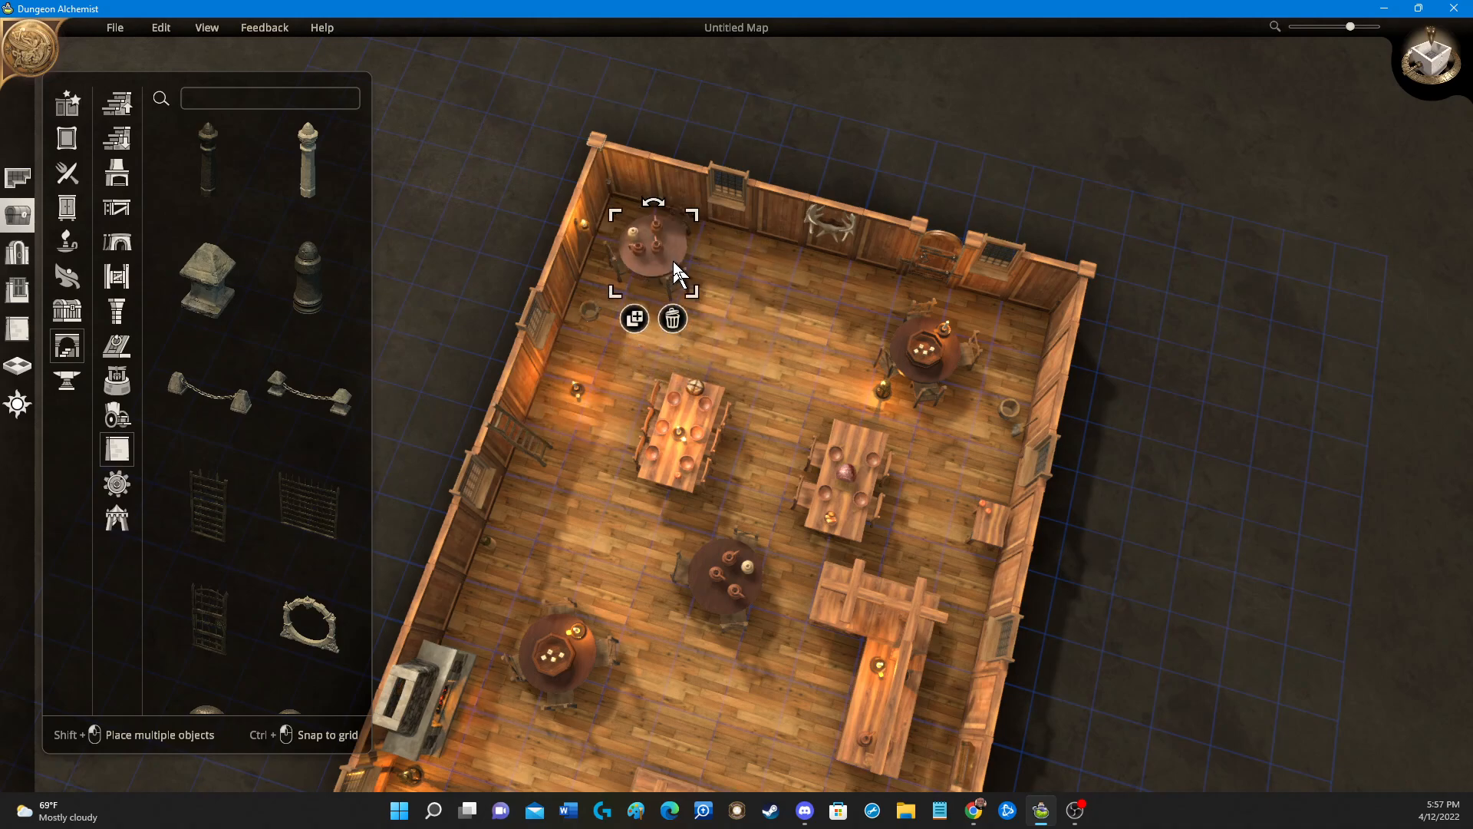
pyautogui.scroll(-1, 674, 261)
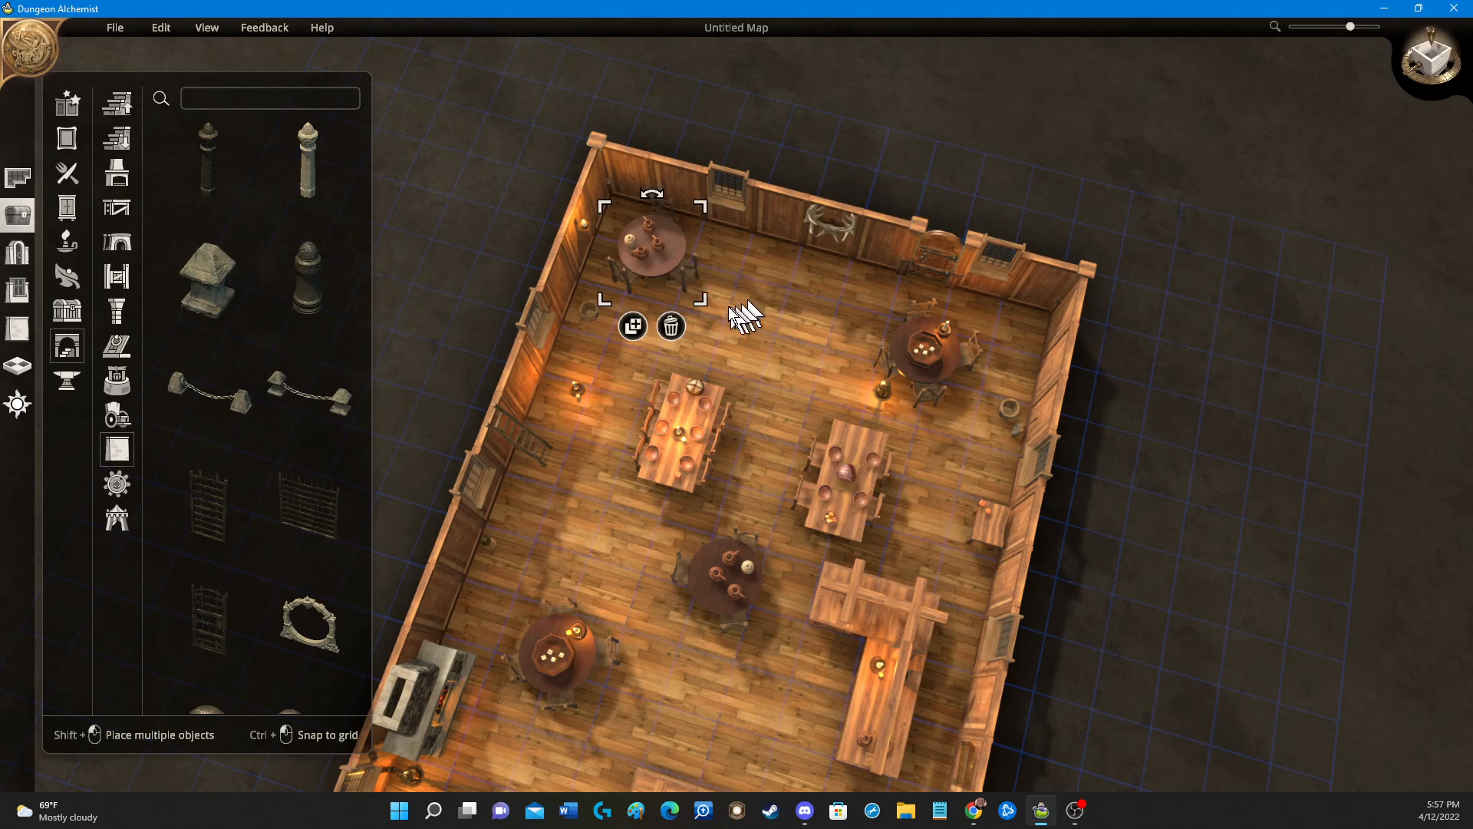
pyautogui.click(803, 341)
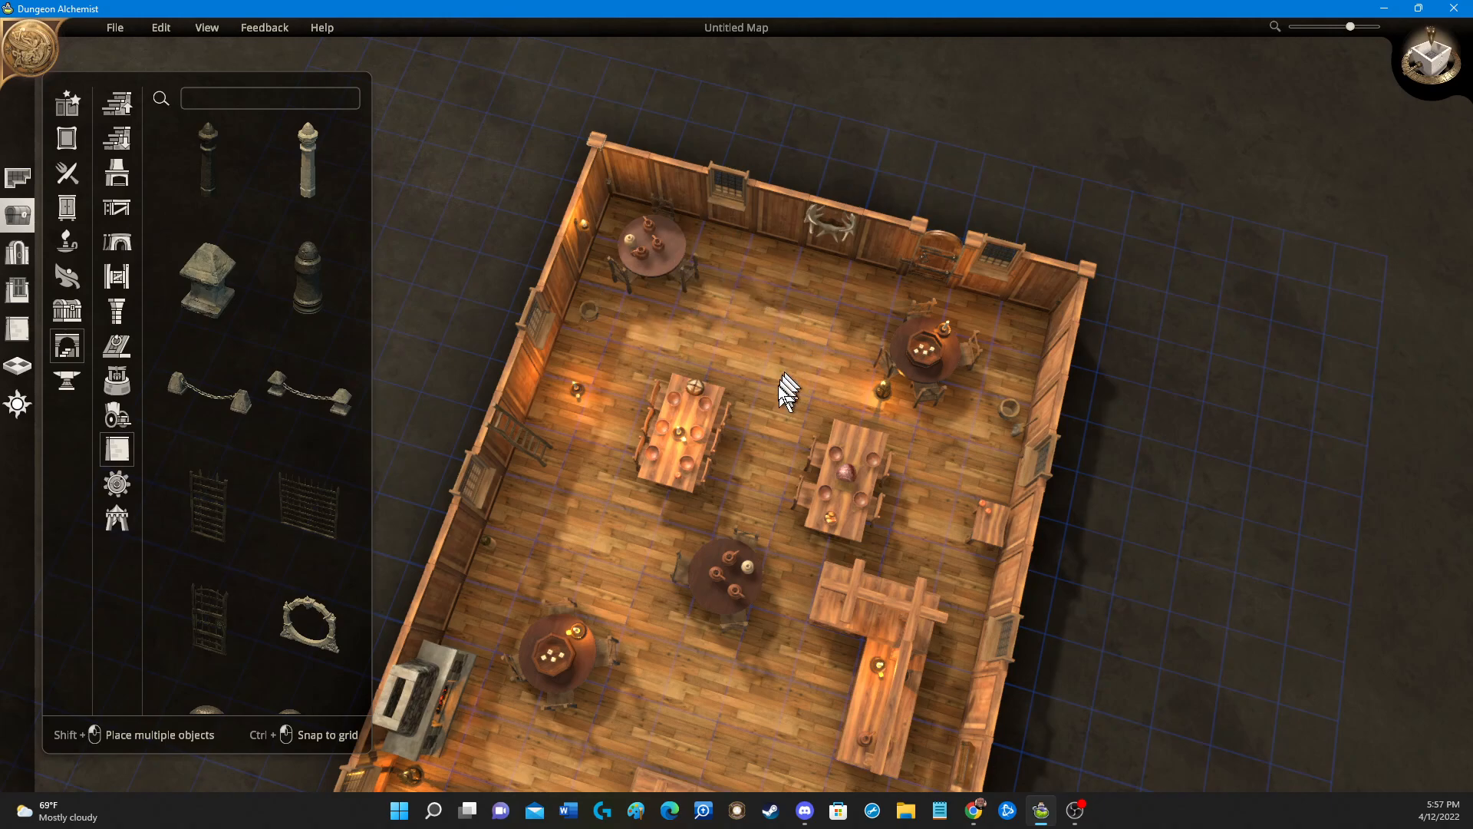
# Delete the round table beside the fireplace and the round table near the L-shaped counter, including their chairs and tableware.
pyautogui.moveTo(771, 440); pyautogui.dragTo(738, 291, button='middle')
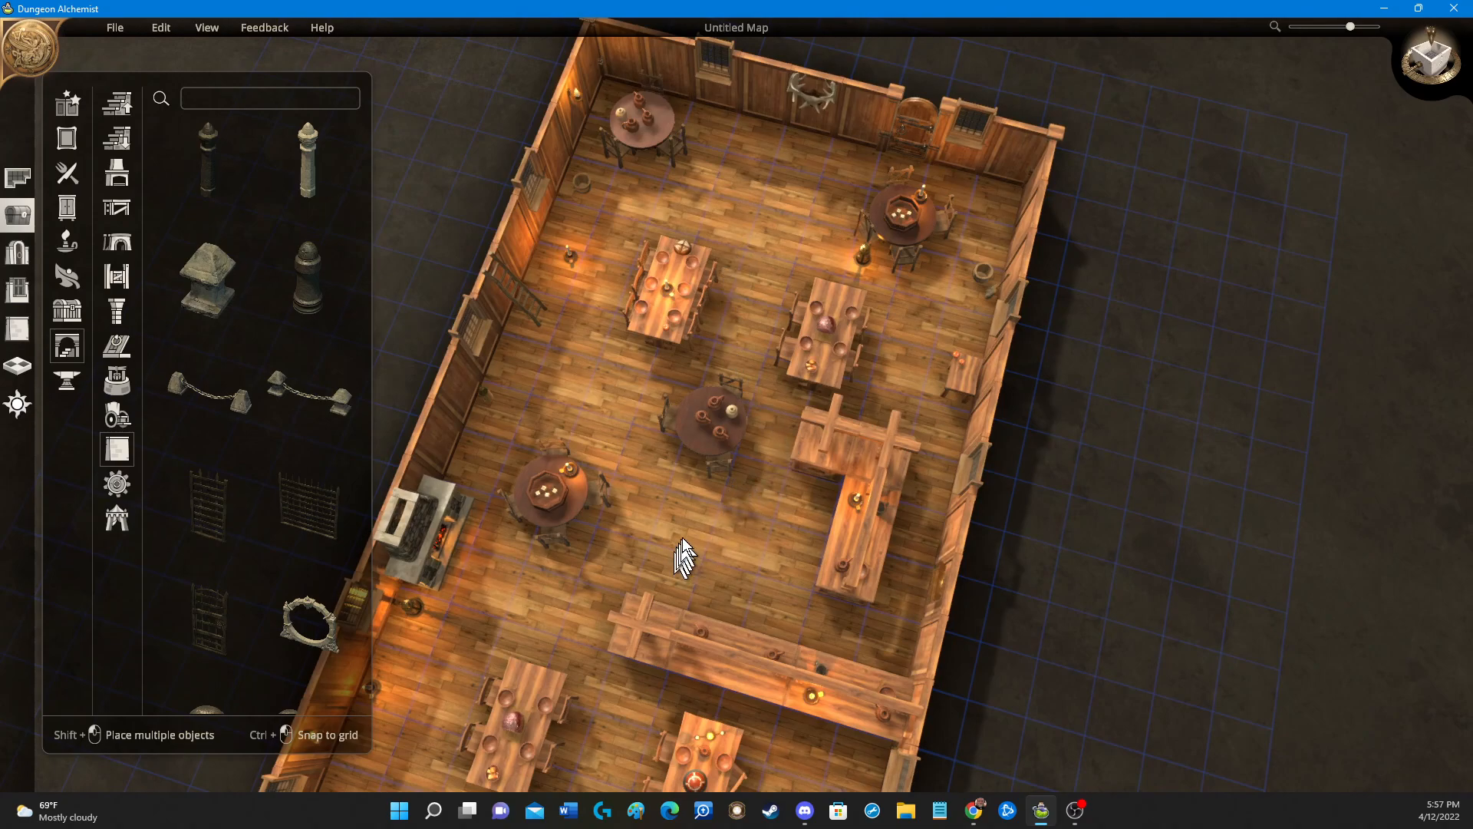
pyautogui.moveTo(680, 541); pyautogui.dragTo(769, 398, button='middle')
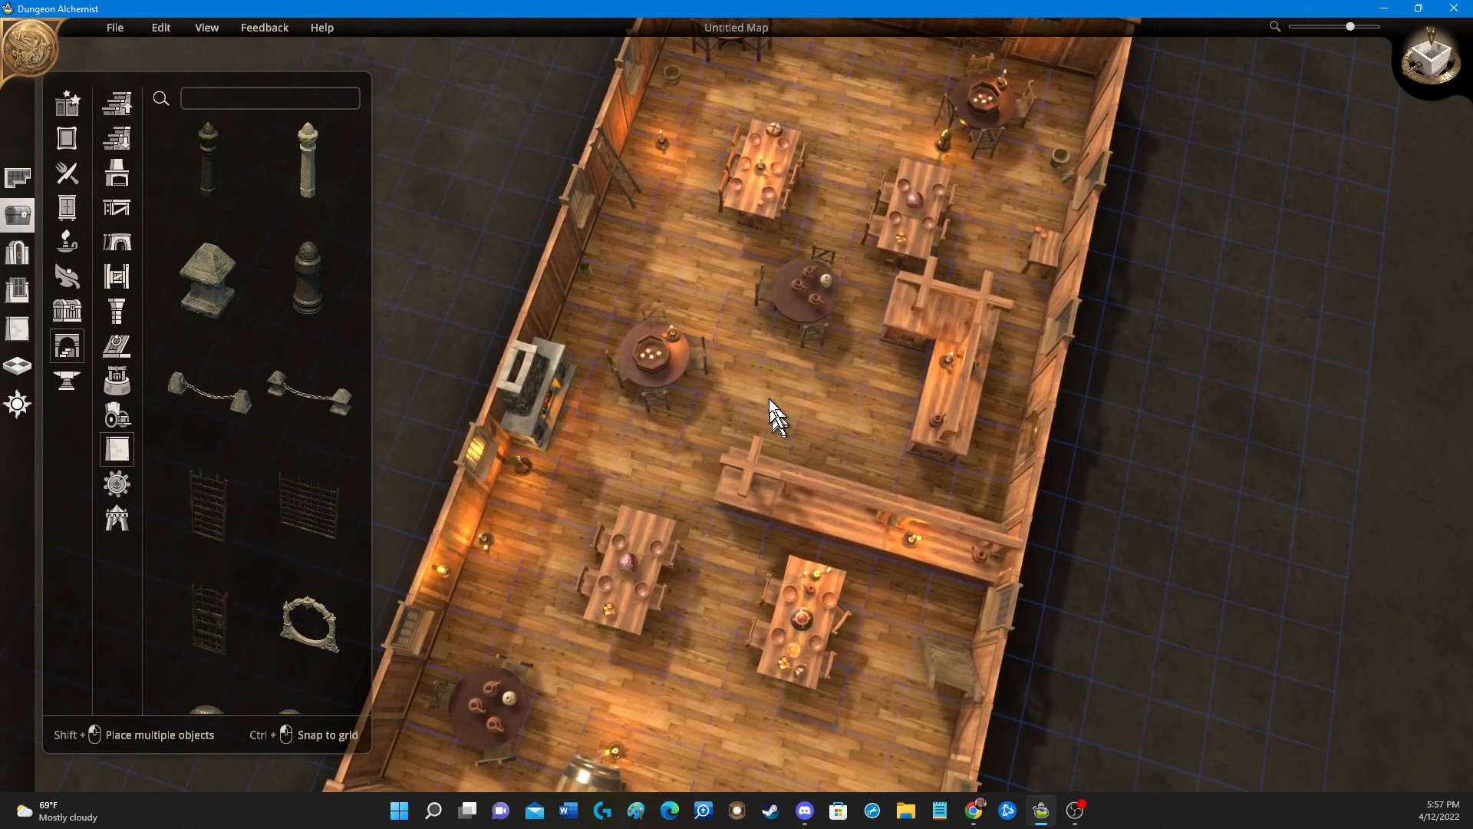
pyautogui.click(678, 365)
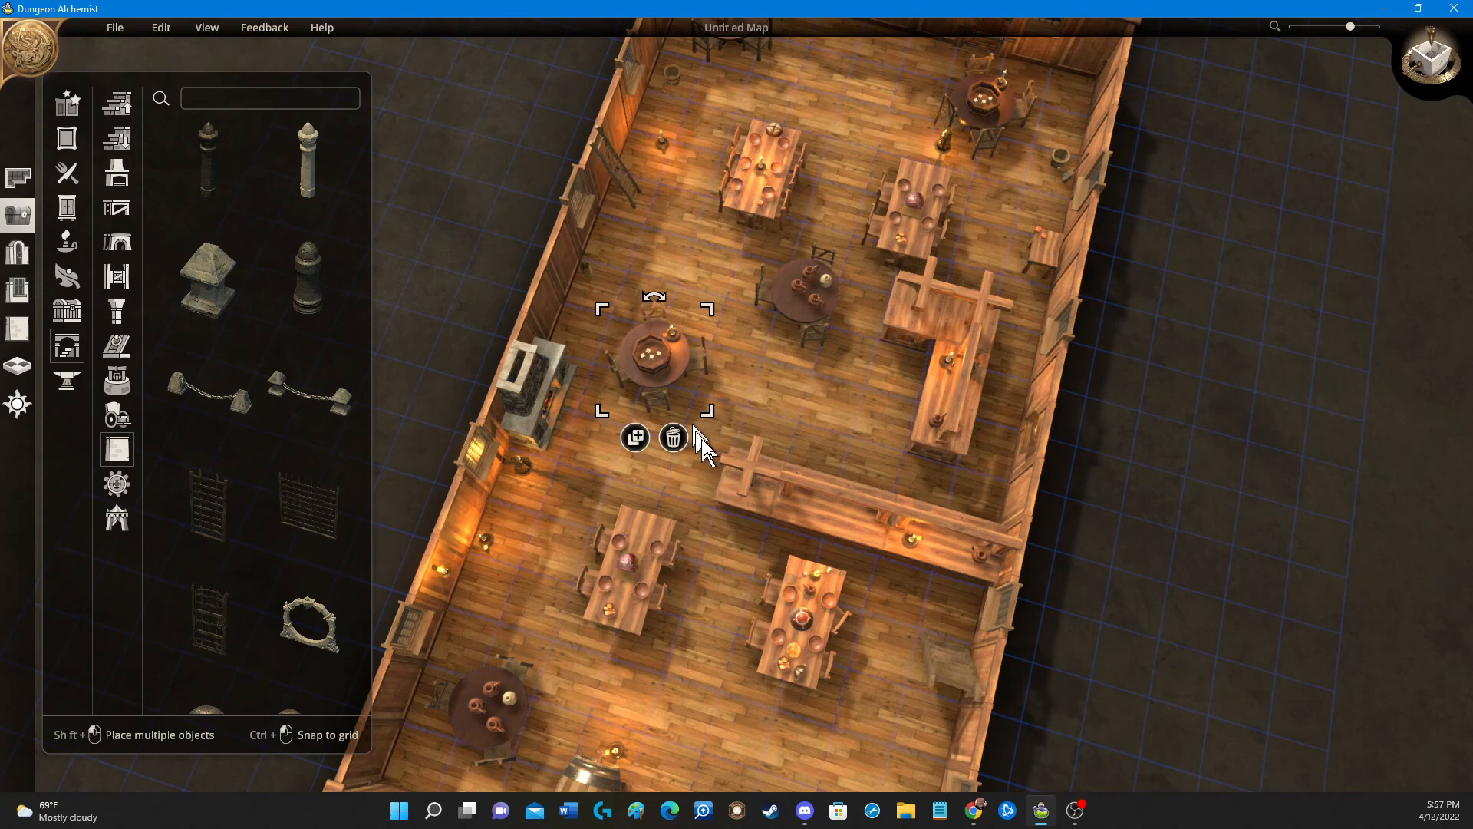
pyautogui.moveTo(770, 393); pyautogui.dragTo(808, 441, button='middle')
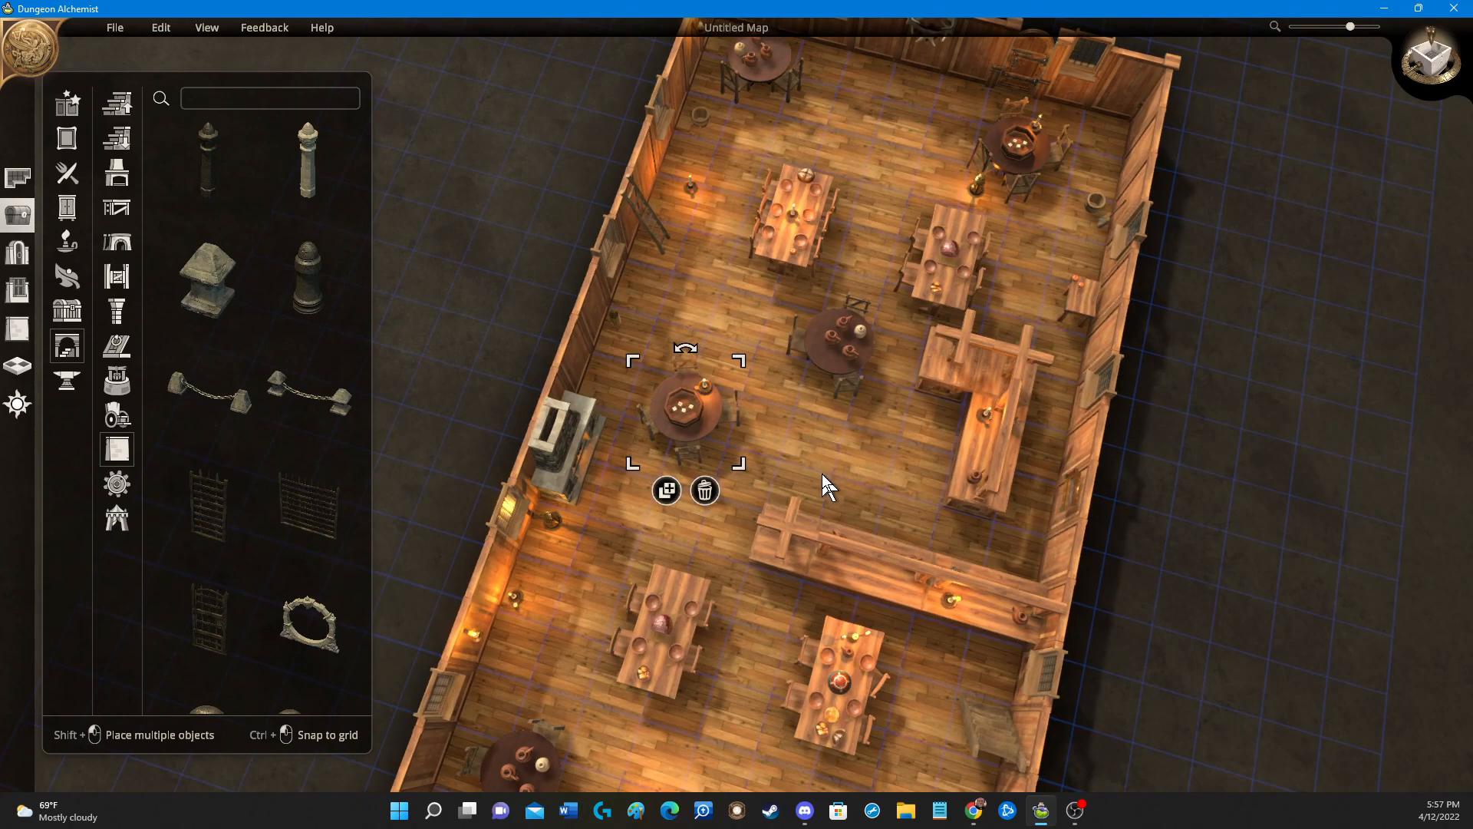
pyautogui.moveTo(864, 462); pyautogui.dragTo(738, 480, button='middle')
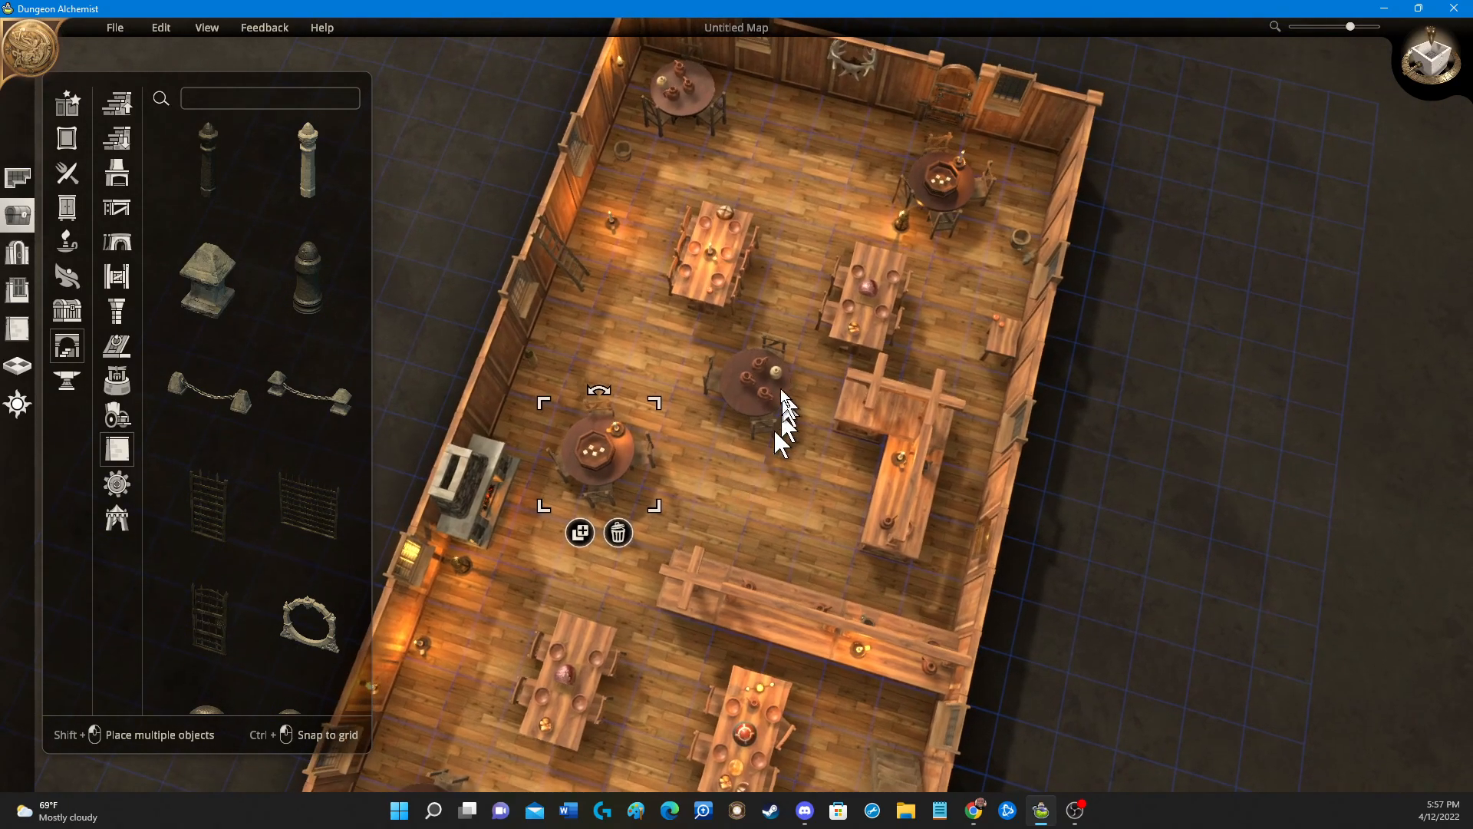
pyautogui.click(618, 532)
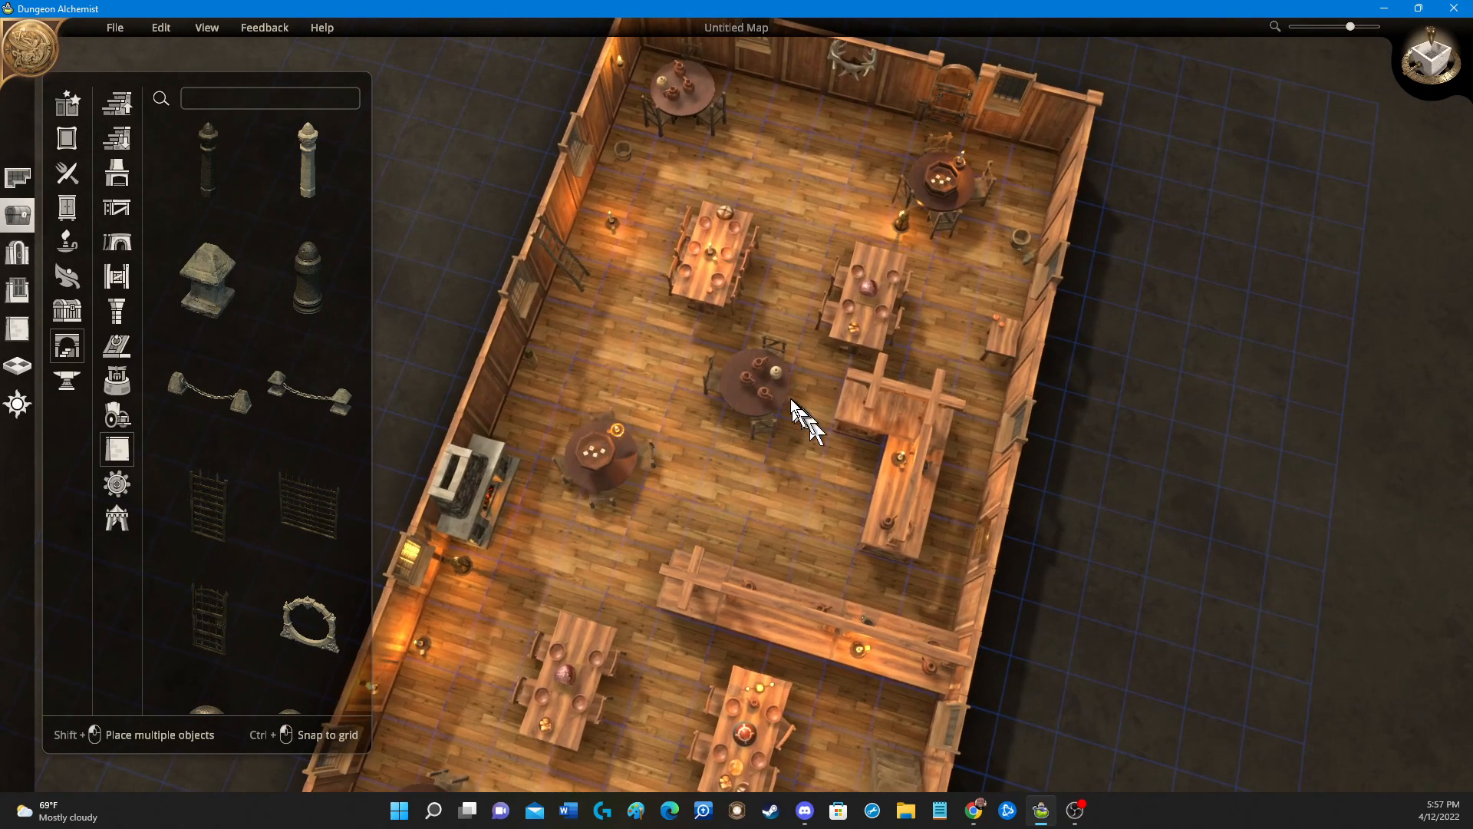
pyautogui.click(741, 400)
pyautogui.click(772, 466)
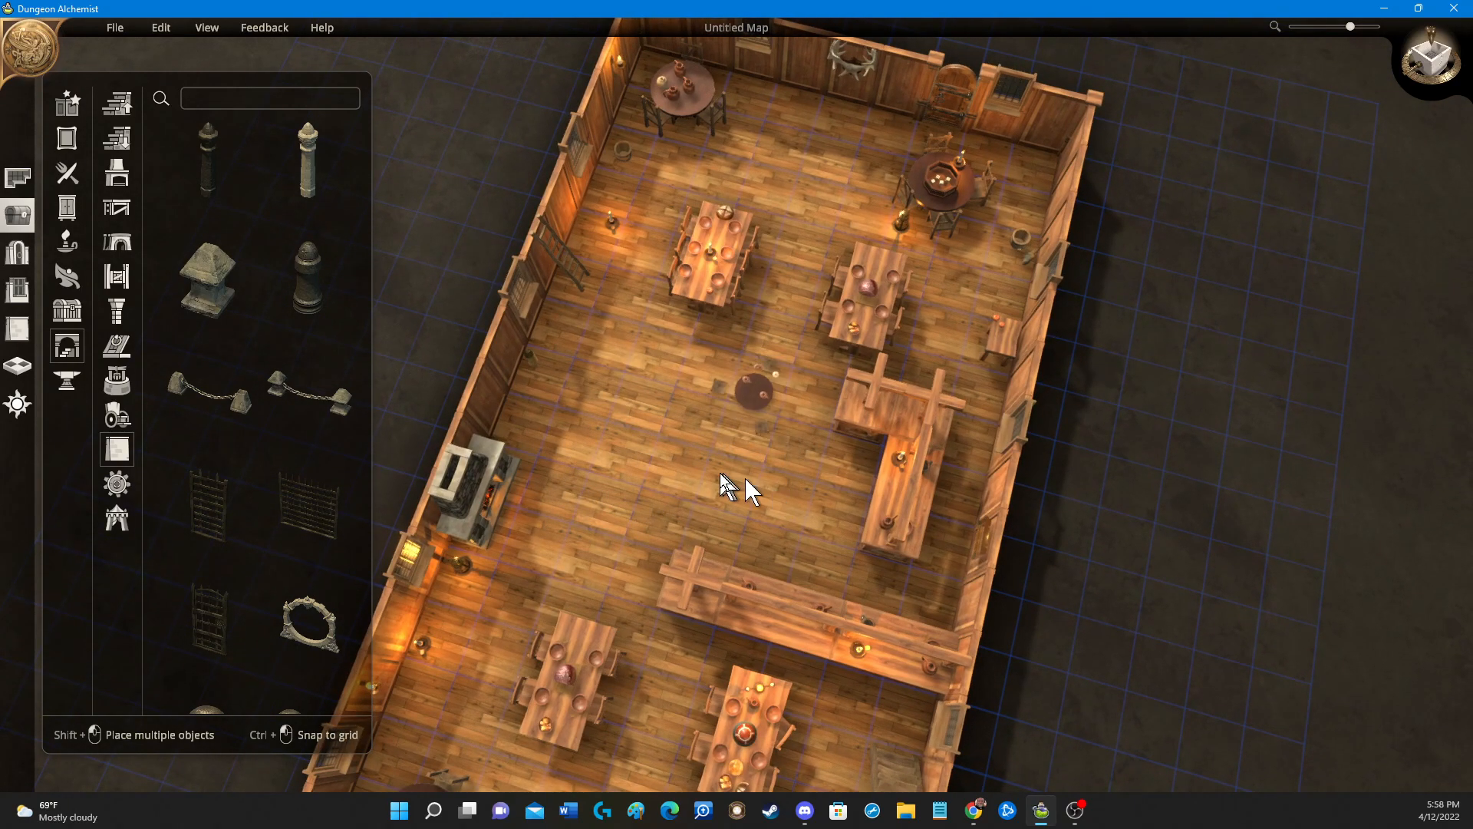
# Move the short counter section from the L-shaped counter by the wall onto the free end of the long counter.
pyautogui.moveTo(771, 486); pyautogui.dragTo(807, 430, button='middle')
pyautogui.moveTo(762, 427); pyautogui.dragTo(1182, 360, button='right')
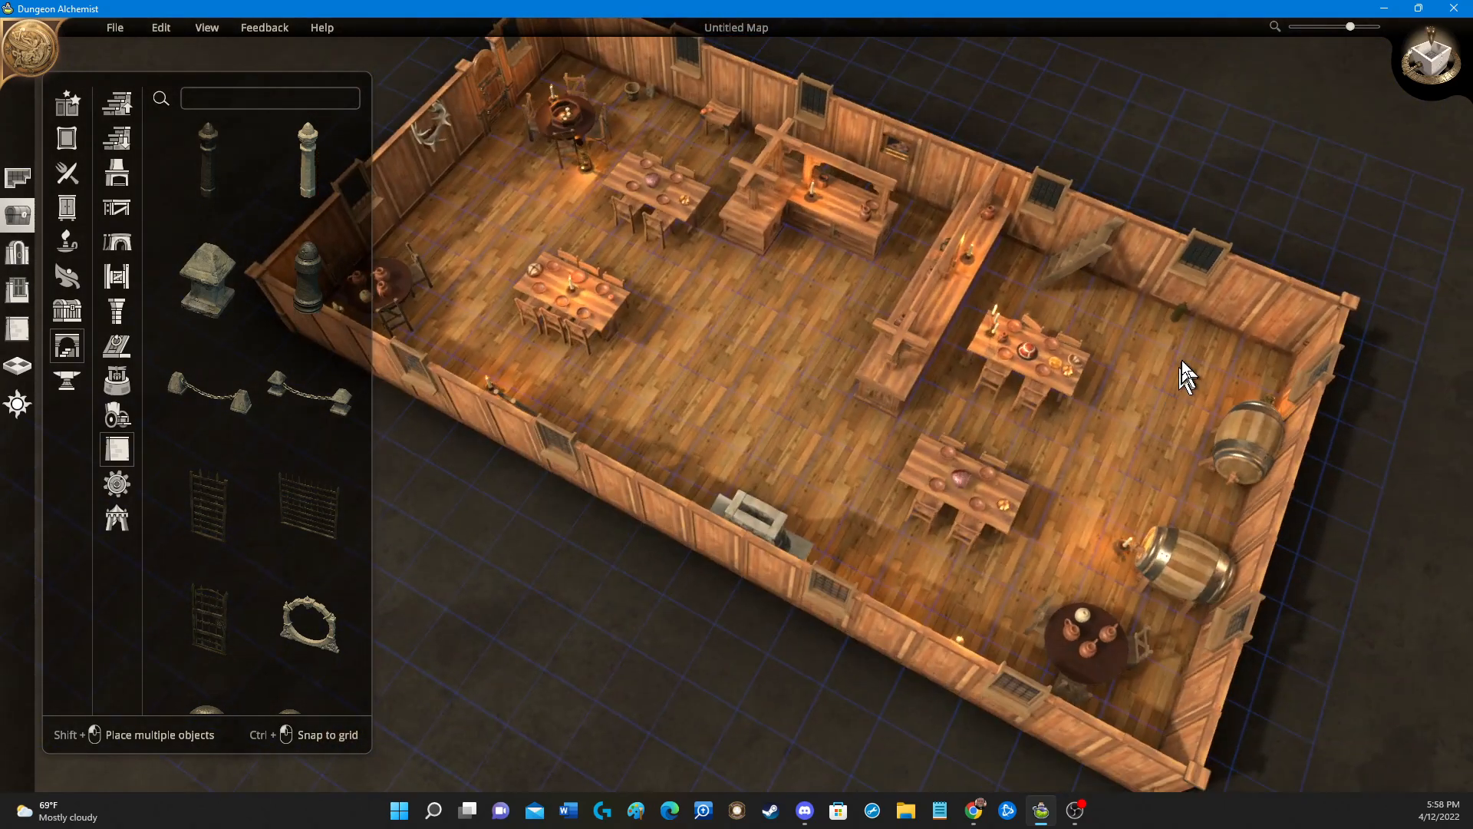
pyautogui.click(837, 229)
pyautogui.click(762, 235)
pyautogui.moveTo(763, 235); pyautogui.dragTo(875, 426)
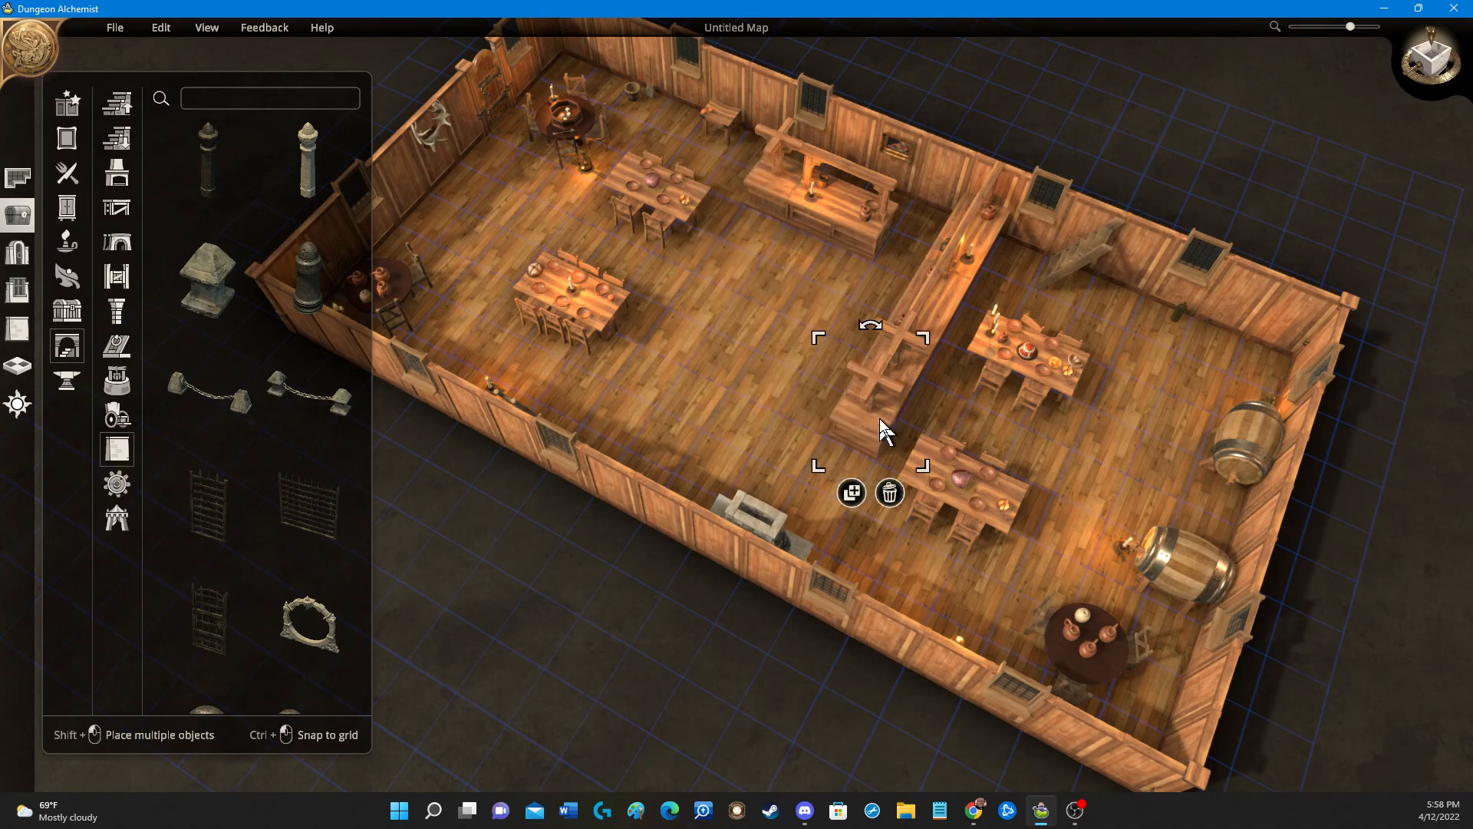
# Move the two rectangular dining tables from behind the long counter into the open floor of the main dining area.
pyautogui.click(1009, 534)
pyautogui.moveTo(1010, 535); pyautogui.dragTo(807, 351)
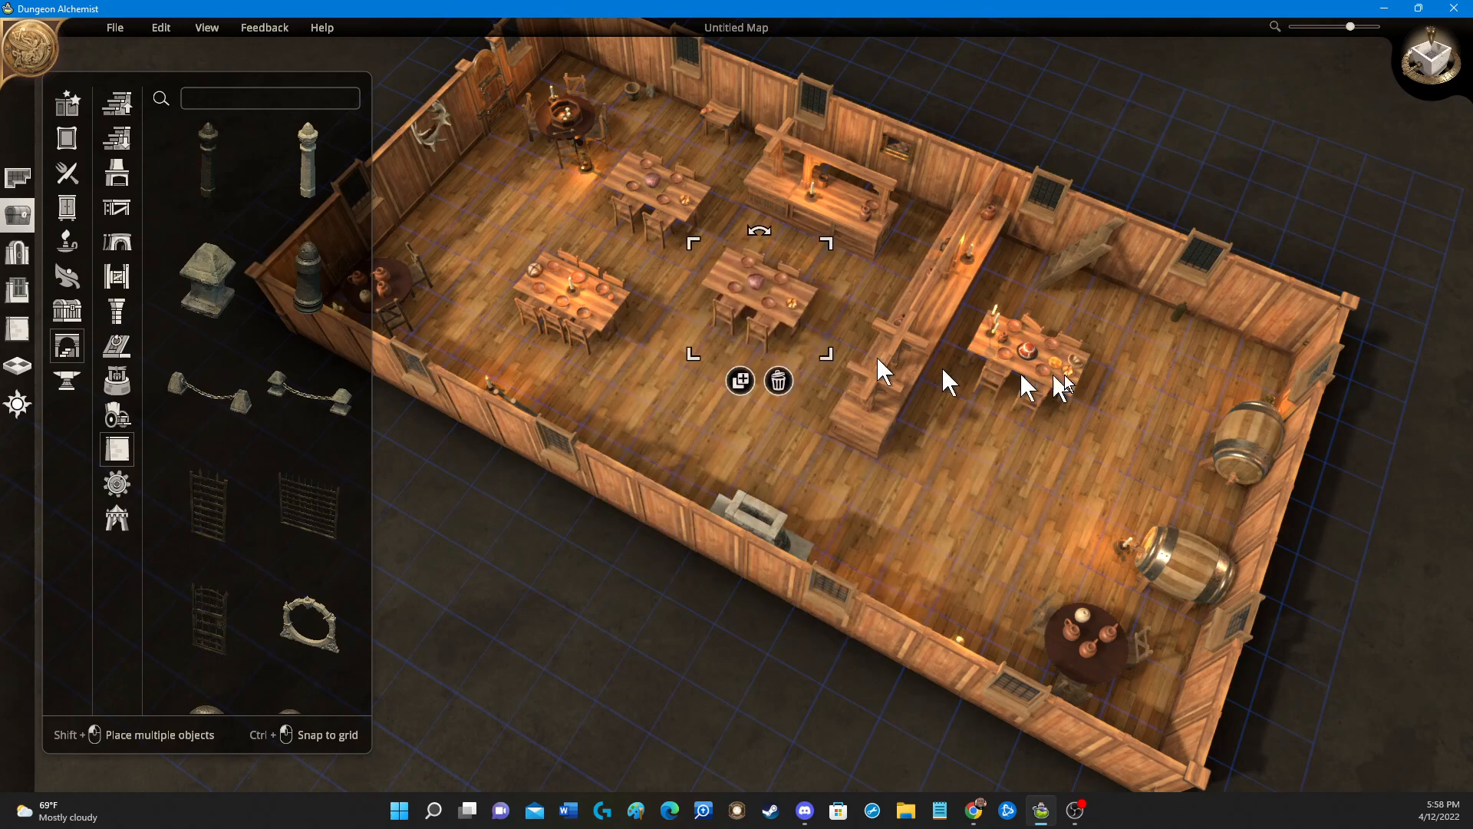
pyautogui.moveTo(1078, 403); pyautogui.dragTo(763, 439)
# Move the wall-side counter section with the candle to the end of the long counter, forming an L-shaped bar.
pyautogui.moveTo(1036, 517); pyautogui.dragTo(958, 499, button='right')
pyautogui.moveTo(958, 499); pyautogui.dragTo(776, 430, button='middle')
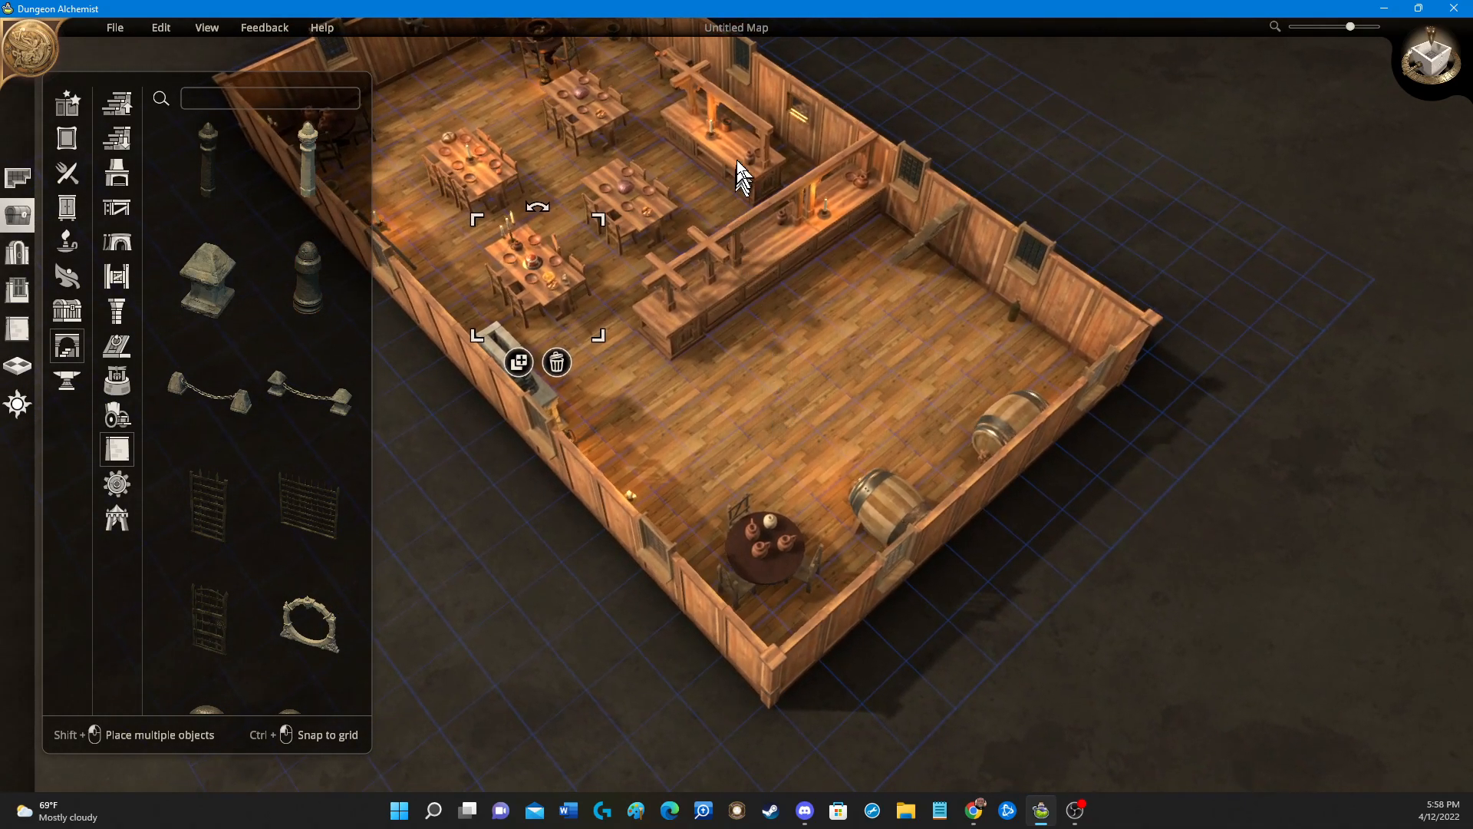
pyautogui.moveTo(729, 172); pyautogui.dragTo(746, 427)
# Shift the short arm of the bar toward the barrel-side wall and group the two large barrels in the corner beside it.
pyautogui.moveTo(882, 388); pyautogui.dragTo(491, 403, button='right')
pyautogui.moveTo(822, 522); pyautogui.dragTo(867, 508, button='right')
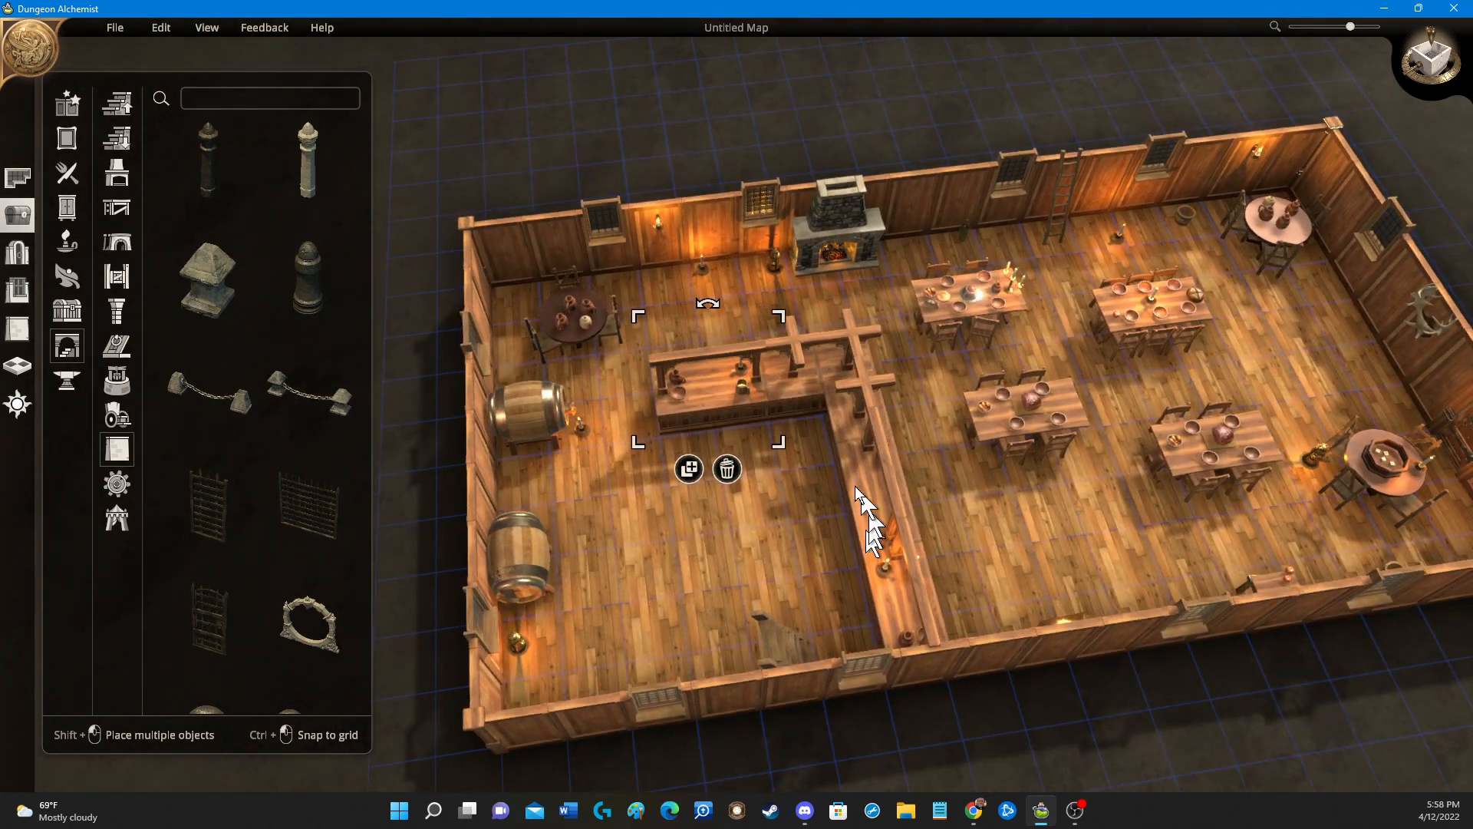
pyautogui.moveTo(716, 407); pyautogui.dragTo(572, 694)
pyautogui.moveTo(522, 549); pyautogui.dragTo(549, 570)
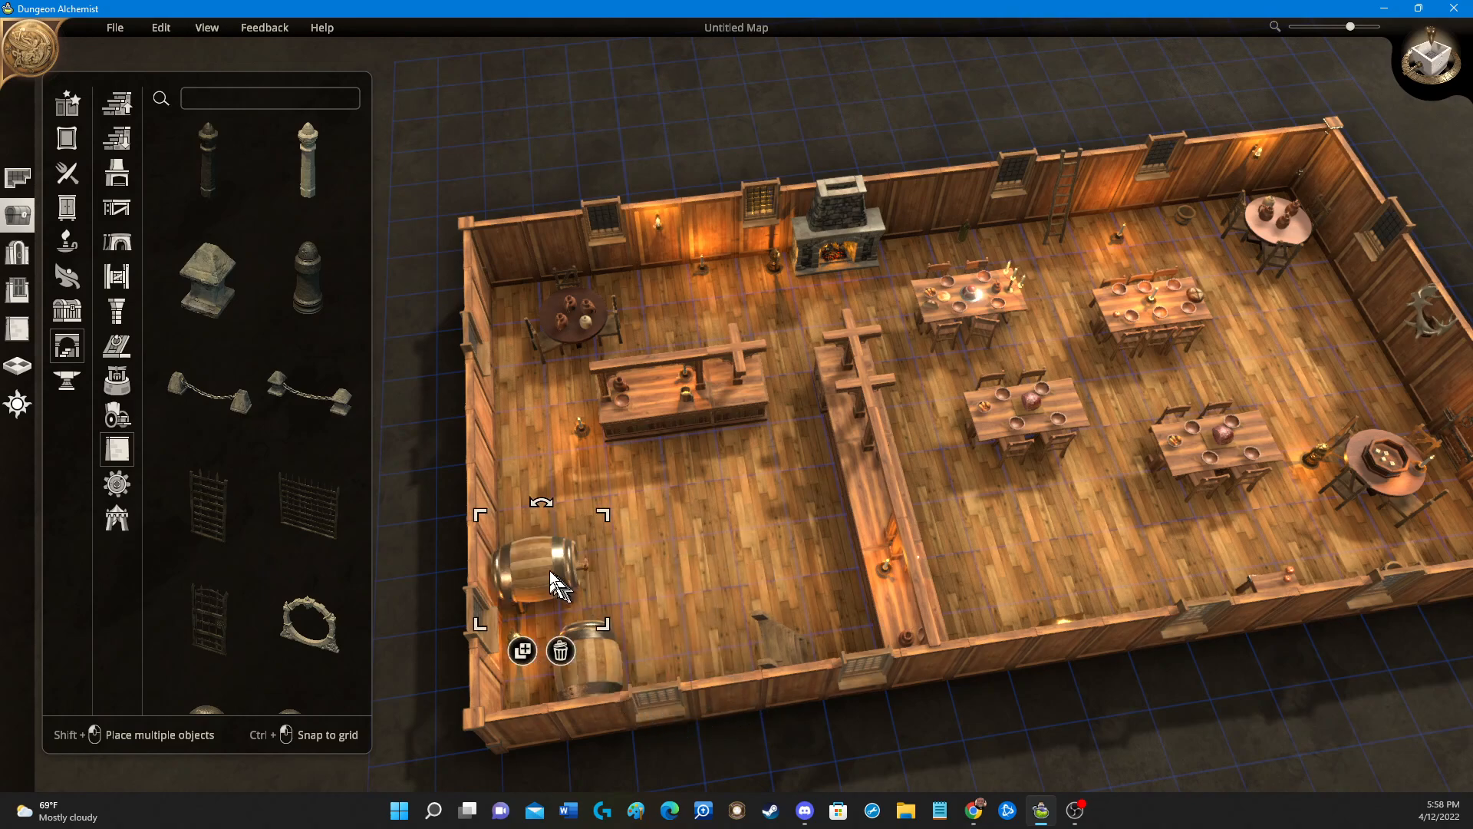
pyautogui.click(647, 430)
pyautogui.moveTo(583, 435)
pyautogui.mouseDown()
pyautogui.moveTo(626, 453)
pyautogui.moveTo(662, 403)
pyautogui.moveTo(590, 442)
pyautogui.mouseUp()
pyautogui.click(742, 415)
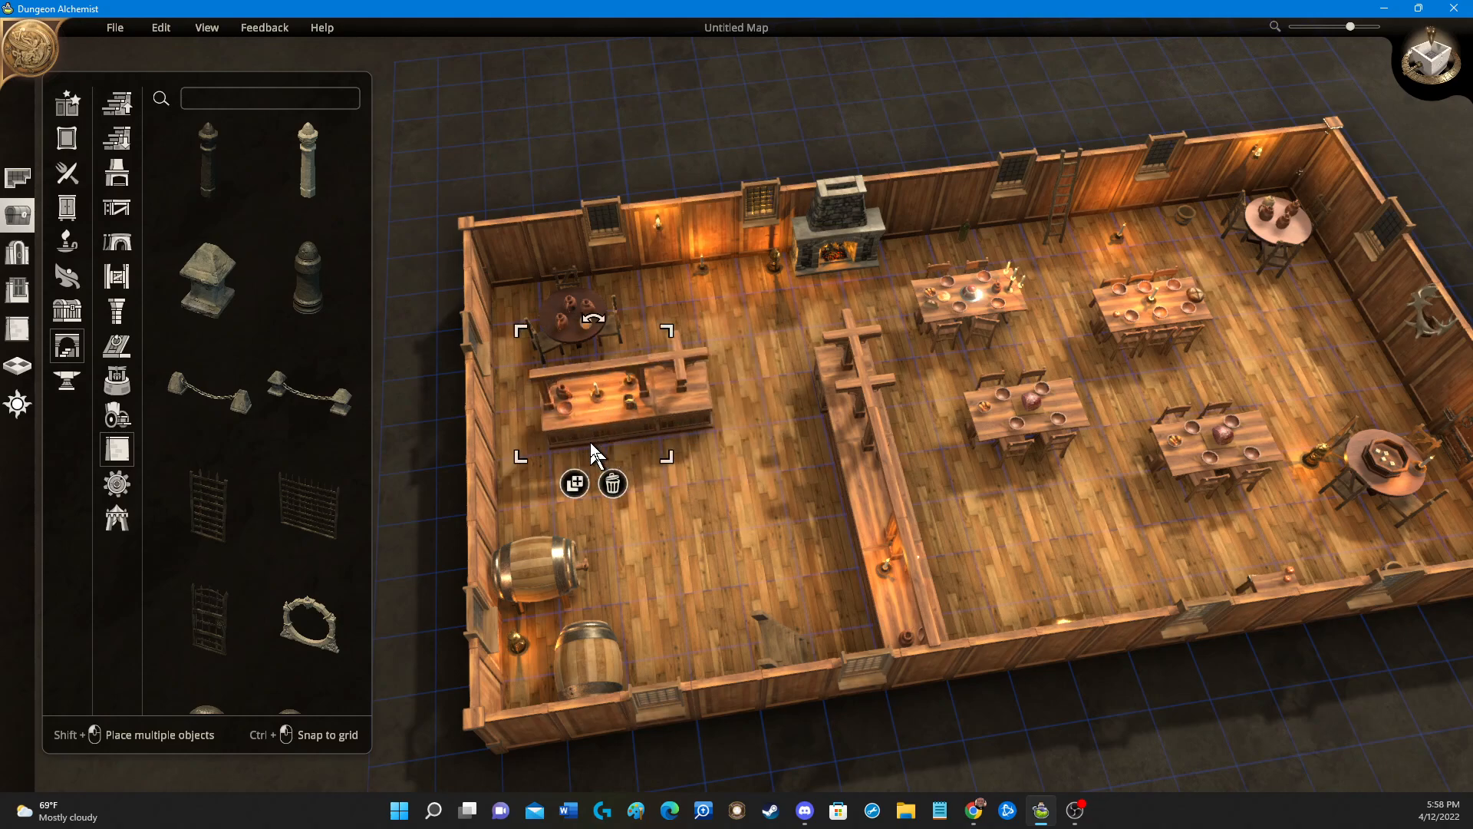
# Pull sections of the long counter toward the barrels, joining one to the end of the short bar arm.
pyautogui.click(860, 505)
pyautogui.moveTo(858, 499); pyautogui.dragTo(752, 510)
pyautogui.moveTo(851, 435); pyautogui.dragTo(743, 440)
pyautogui.click(782, 395)
pyautogui.moveTo(782, 394); pyautogui.dragTo(875, 474)
pyautogui.click(882, 496)
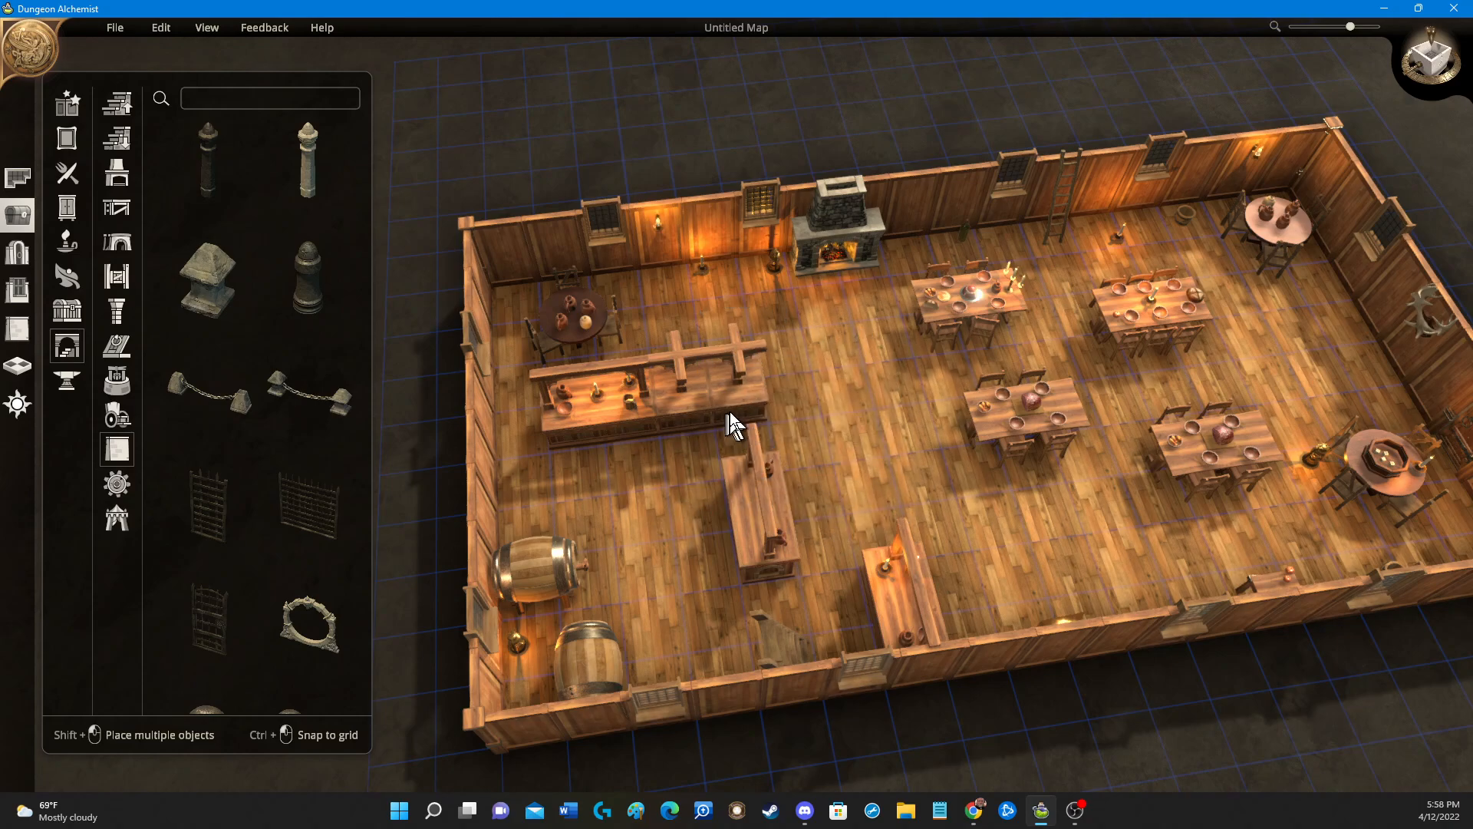
# Arrange the counter sections into one connected L-shaped bar that encloses the two barrels in the corner.
pyautogui.click(754, 399)
pyautogui.click(757, 461)
pyautogui.moveTo(687, 413); pyautogui.dragTo(742, 460)
pyautogui.moveTo(618, 426)
pyautogui.mouseDown()
pyautogui.moveTo(658, 447)
pyautogui.moveTo(596, 436)
pyautogui.mouseUp()
pyautogui.moveTo(733, 443); pyautogui.dragTo(662, 418)
pyautogui.moveTo(756, 530); pyautogui.dragTo(696, 490)
pyautogui.moveTo(887, 600); pyautogui.dragTo(697, 574)
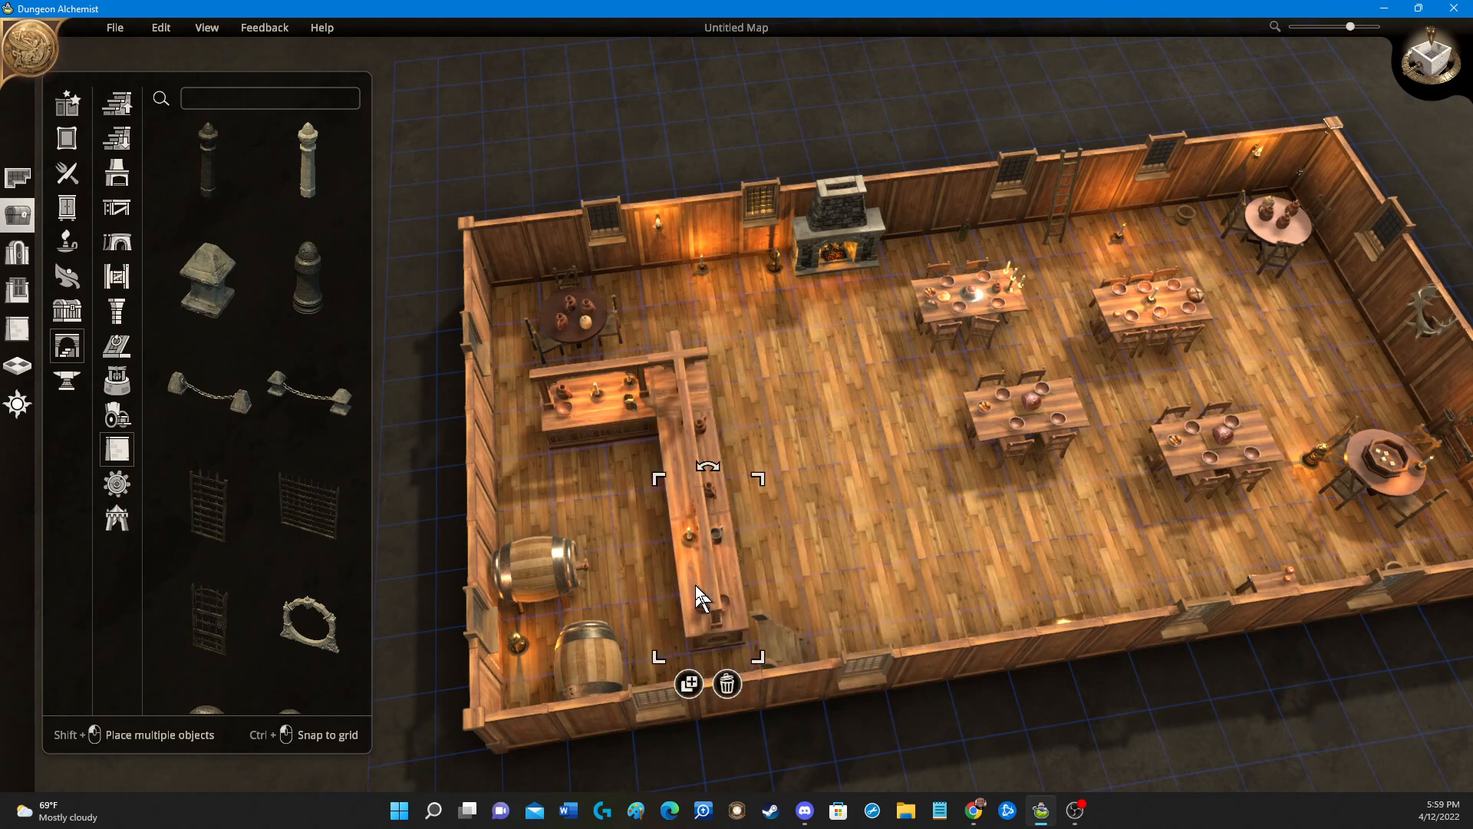
# Duplicate the rectangular dining table in the middle of the hall and place the copy on the open floor near the bar.
pyautogui.moveTo(854, 501); pyautogui.dragTo(355, 347, button='middle')
pyautogui.moveTo(712, 431); pyautogui.dragTo(134, 402, button='middle')
pyautogui.moveTo(675, 395); pyautogui.dragTo(884, 596, button='middle')
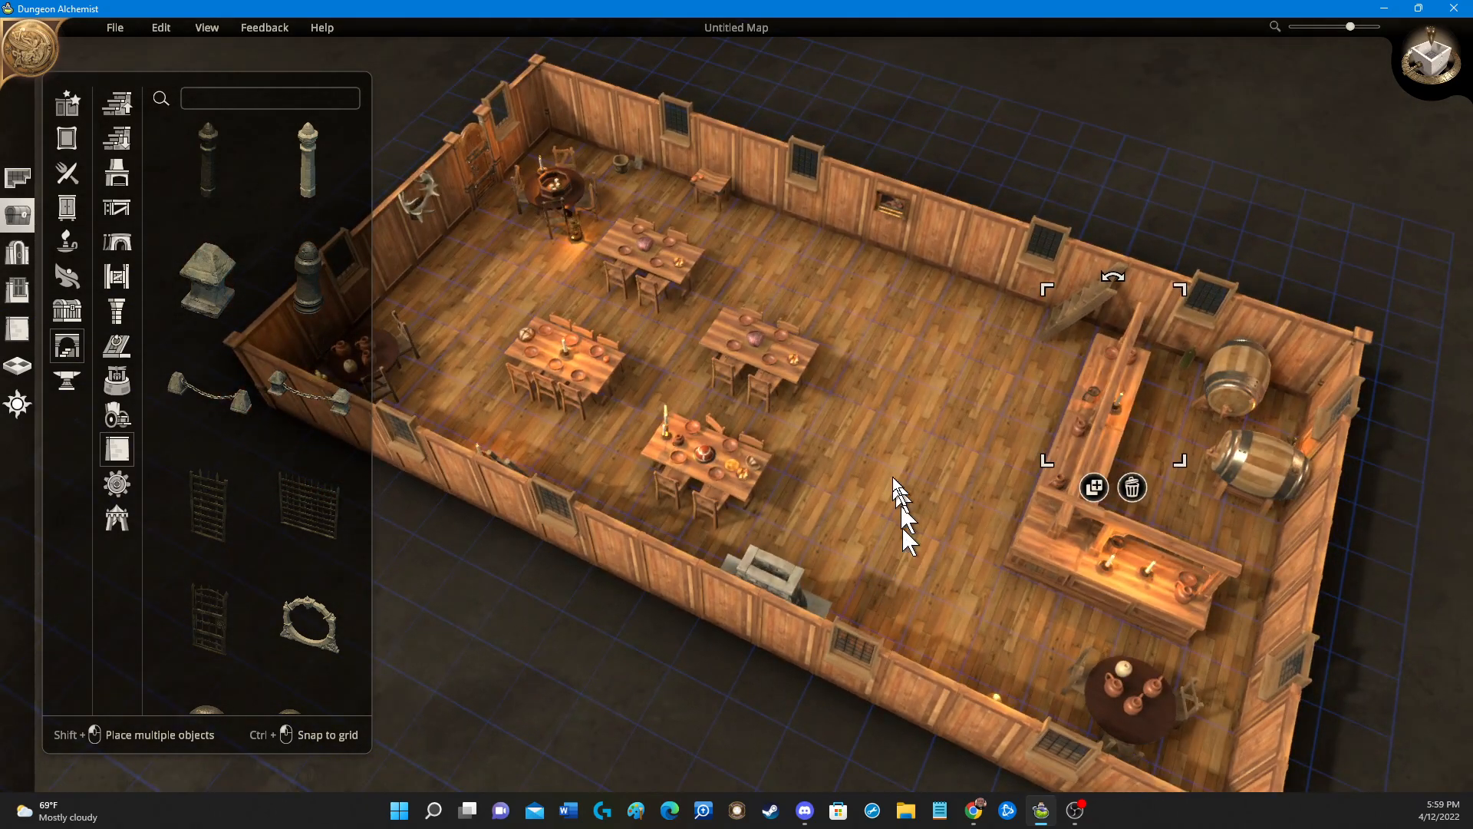
pyautogui.click(802, 379)
pyautogui.click(740, 439)
pyautogui.click(919, 339)
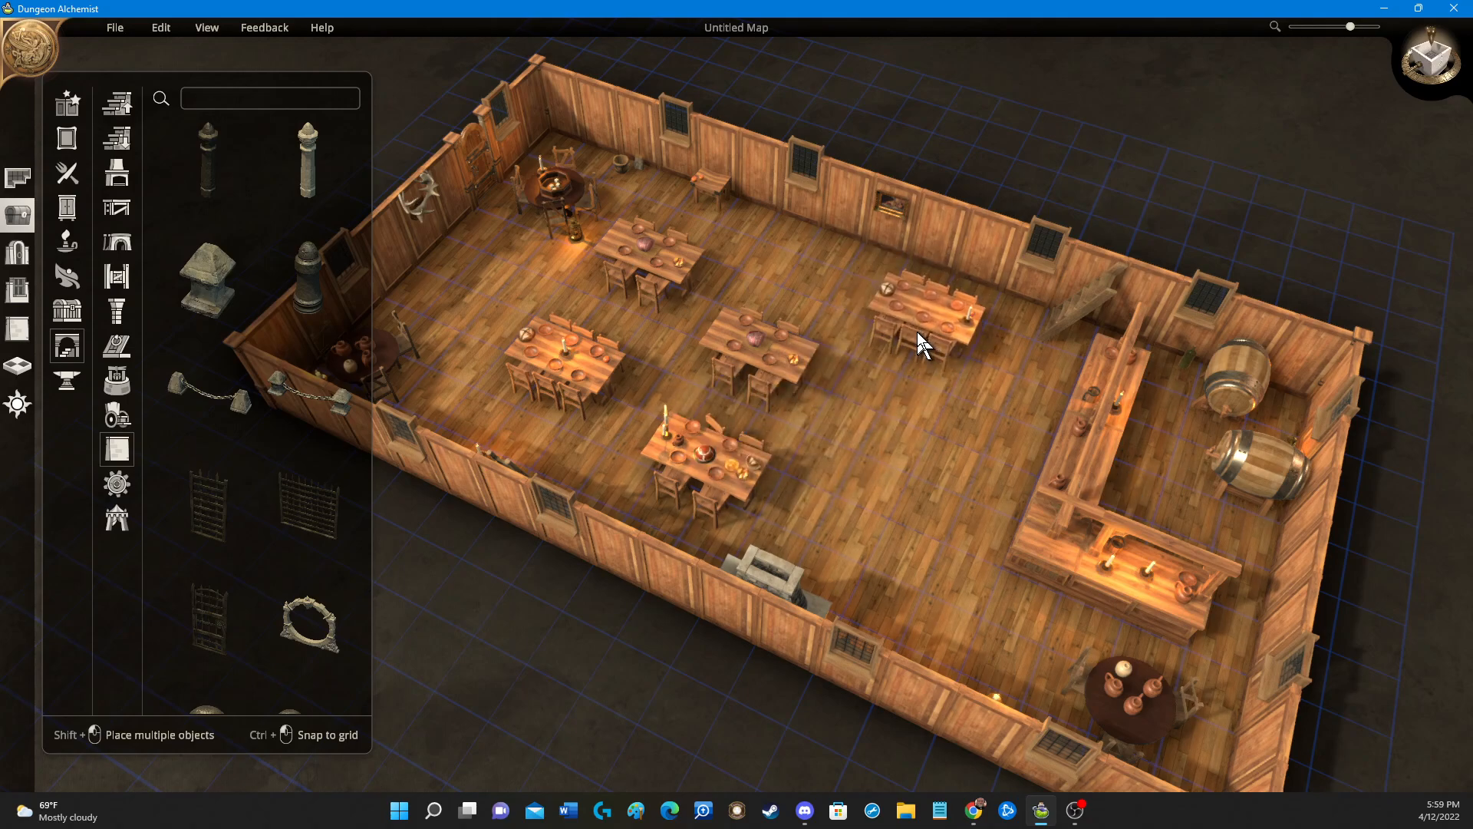
# Rotate the central dining table and the copied table near the bar to different angles, nudging both into new spots.
pyautogui.click(801, 388)
pyautogui.moveTo(802, 389)
pyautogui.mouseDown()
pyautogui.moveTo(809, 324)
pyautogui.moveTo(812, 365)
pyautogui.mouseUp()
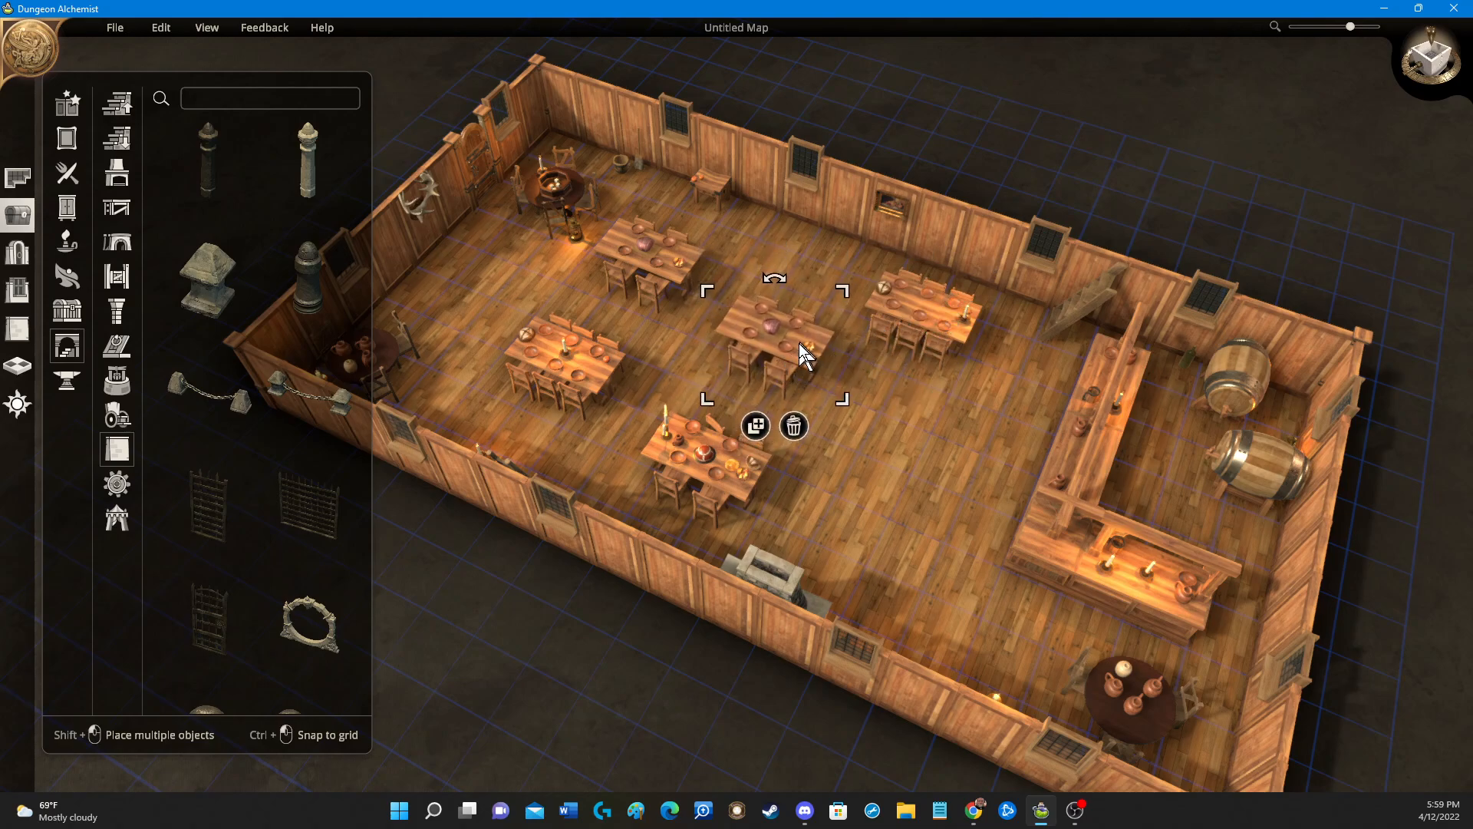
pyautogui.moveTo(786, 333)
pyautogui.mouseDown(button='right')
pyautogui.moveTo(778, 313)
pyautogui.moveTo(794, 333)
pyautogui.mouseUp(button='right')
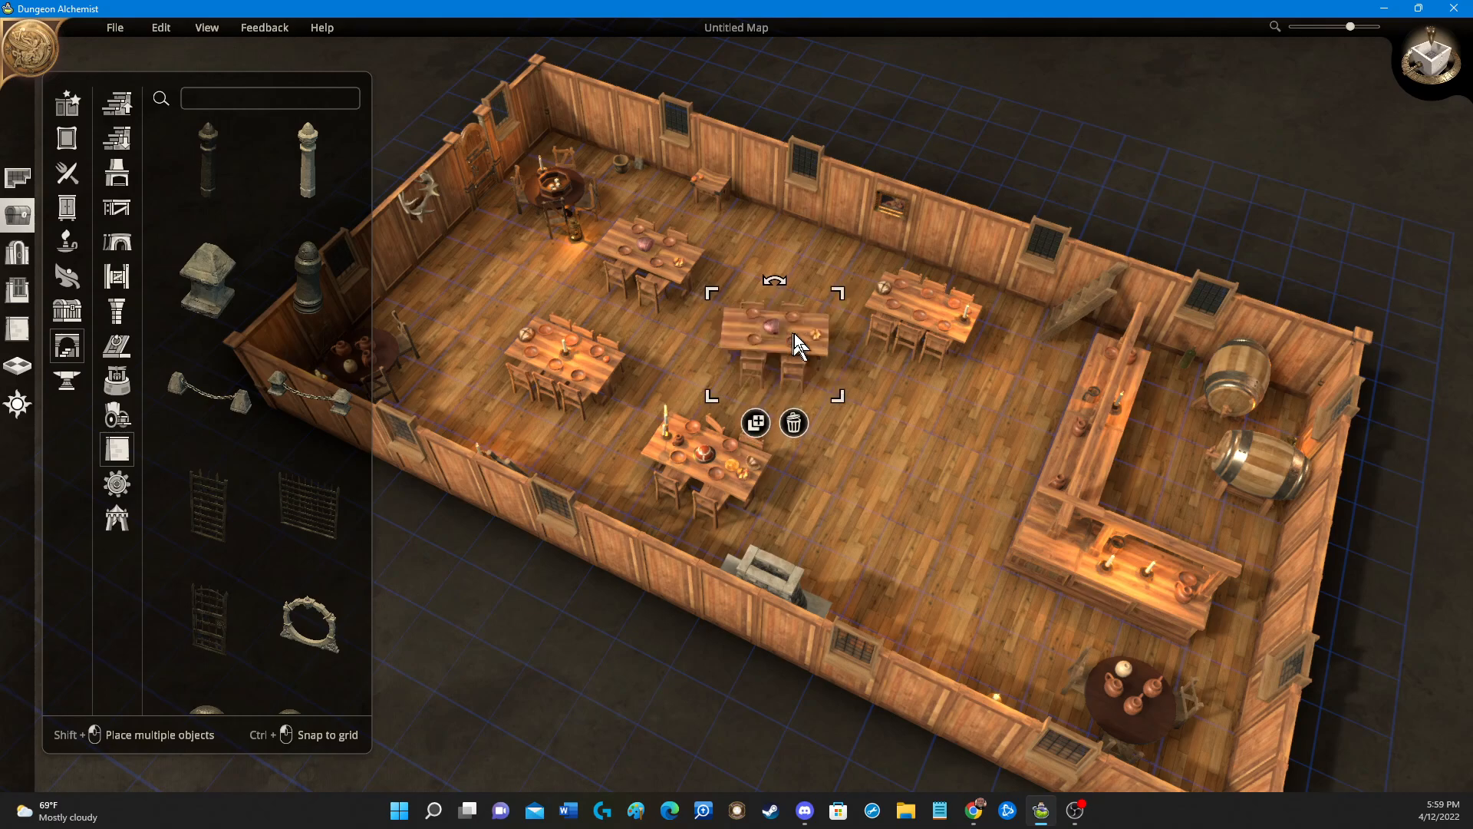
pyautogui.click(965, 334)
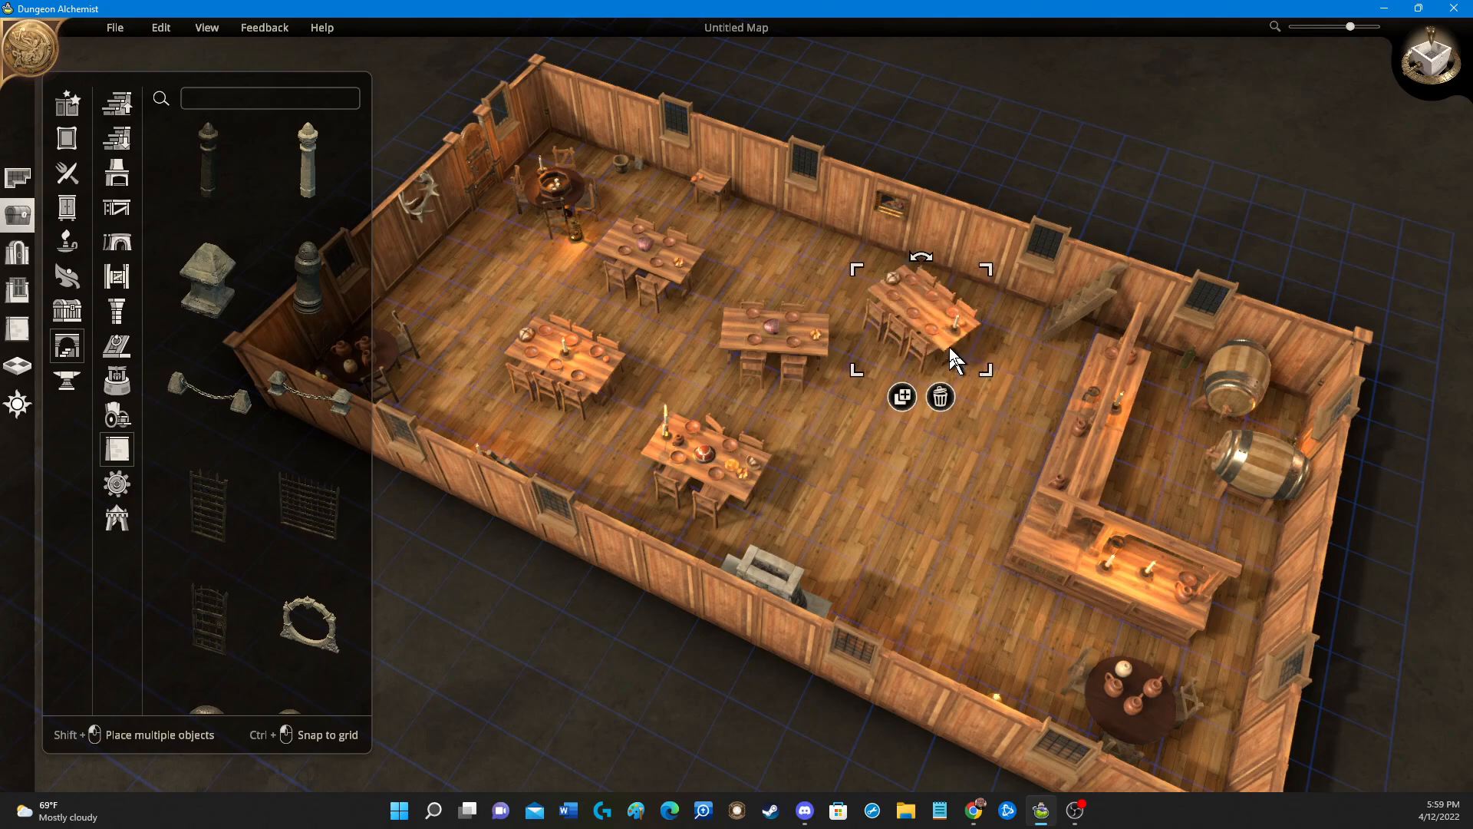
pyautogui.moveTo(951, 355); pyautogui.dragTo(984, 361)
pyautogui.moveTo(830, 361); pyautogui.dragTo(838, 369)
# Rotate the dining table near the round table by the door, and shift and rotate the six-seat table closer to the fireplace-side wall.
pyautogui.click(685, 280)
pyautogui.scroll(-4, 680, 267)
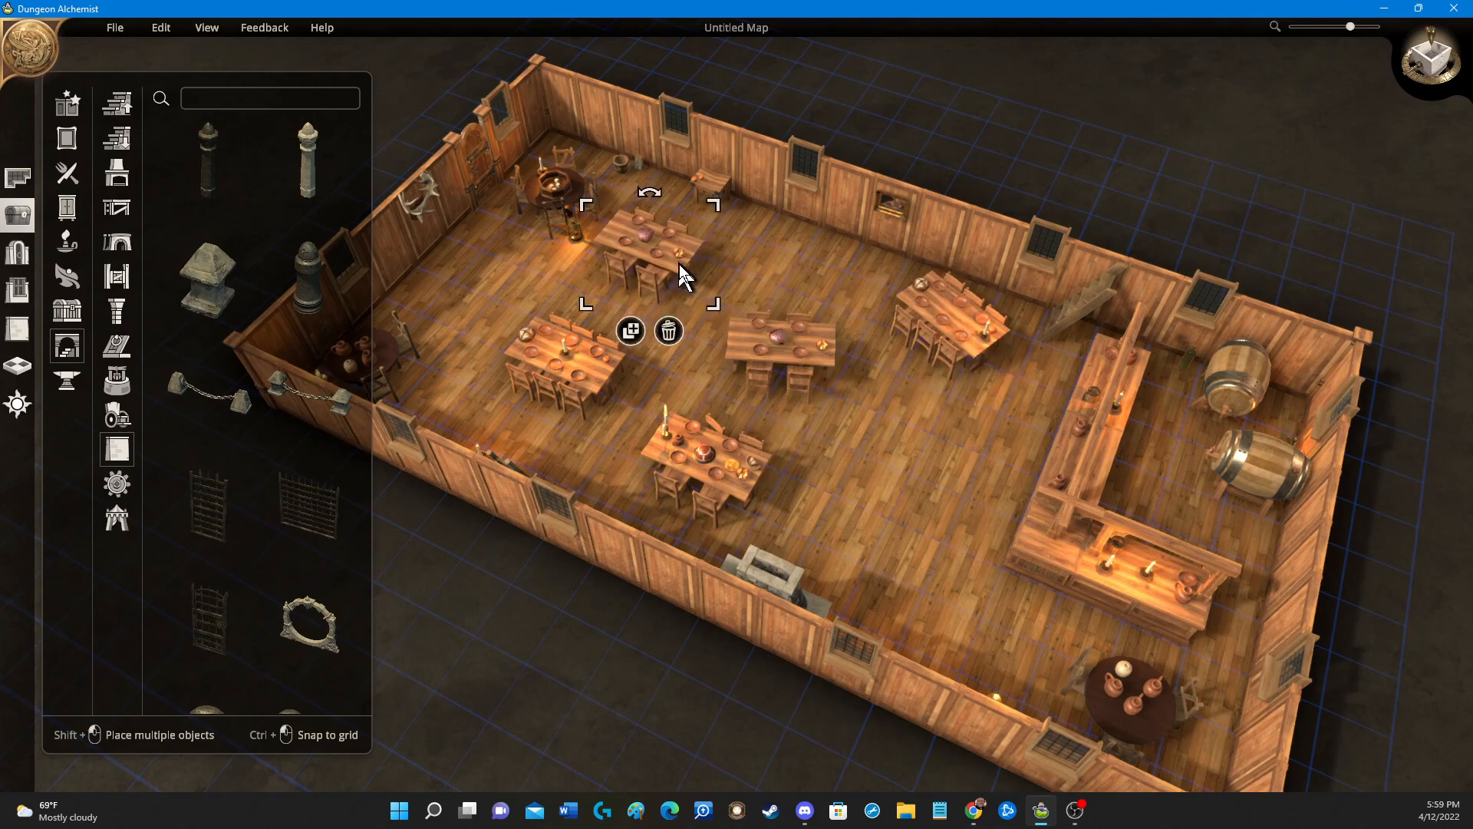
pyautogui.scroll(-3, 668, 284)
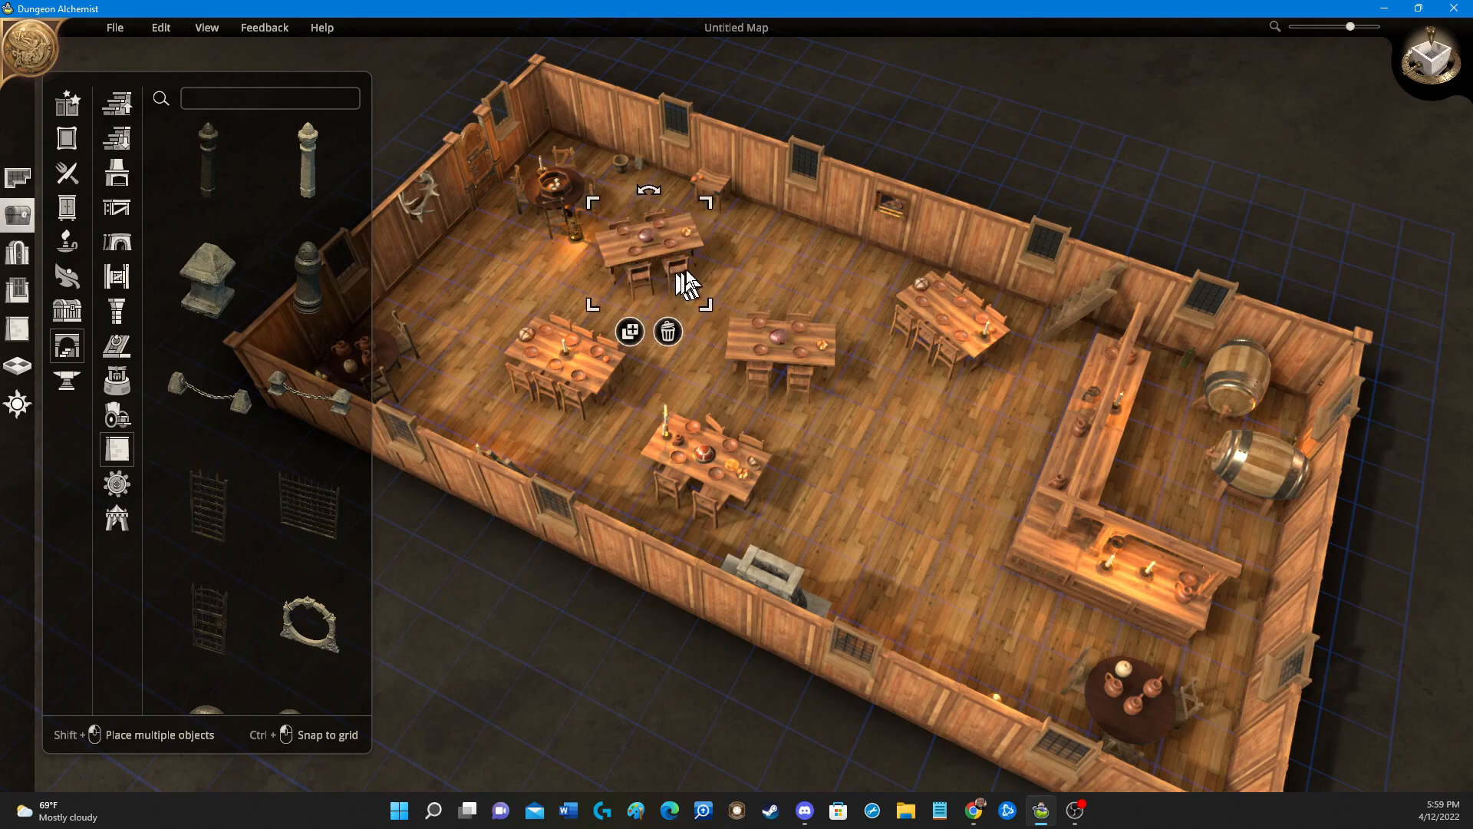
pyautogui.click(597, 398)
pyautogui.moveTo(600, 399); pyautogui.dragTo(564, 395)
pyautogui.moveTo(565, 373); pyautogui.dragTo(579, 361, button='right')
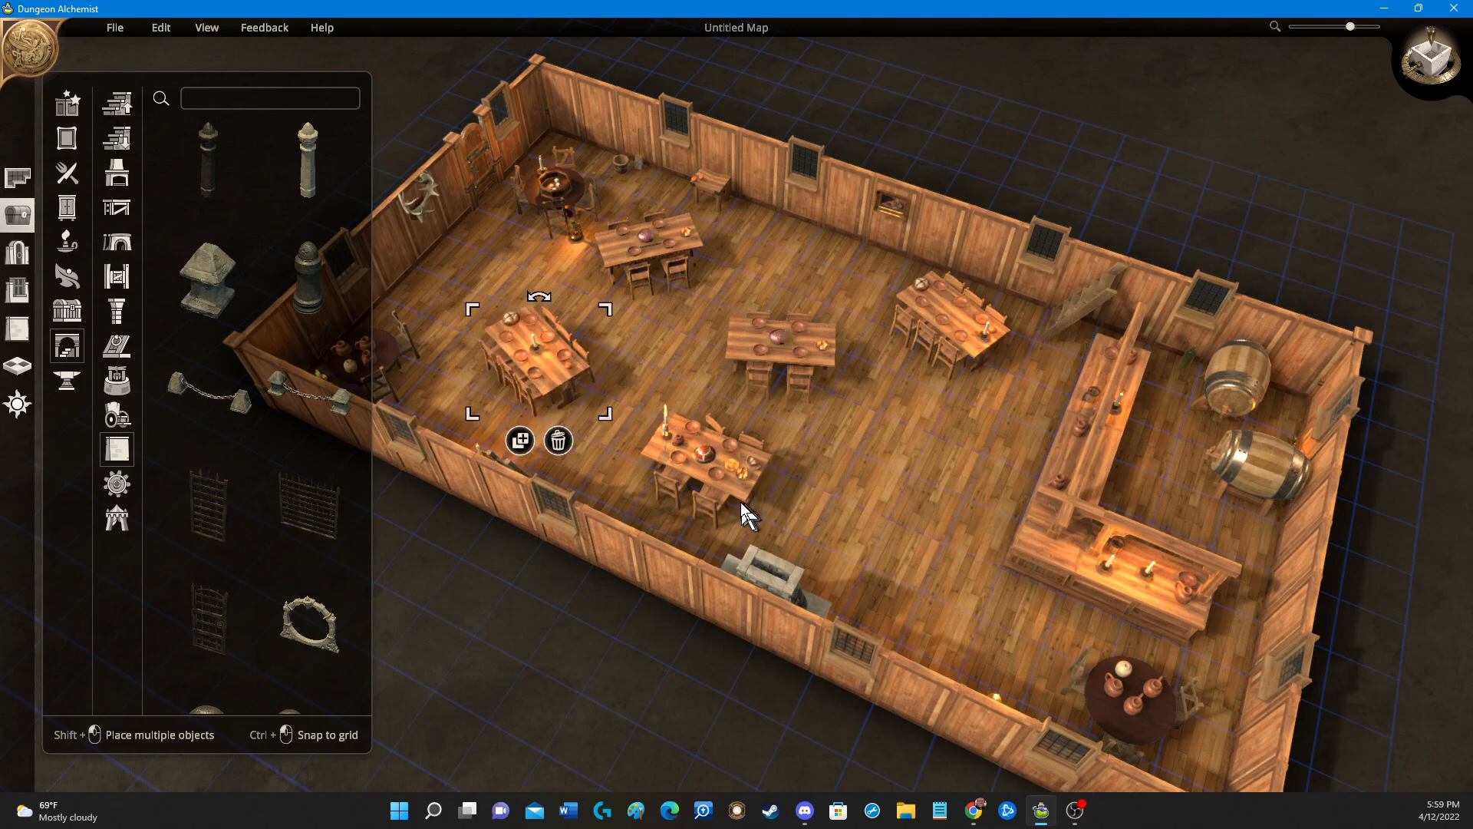
# Nudge the candlelit dining table by the fireplace away from the wall and deselect it.
pyautogui.moveTo(741, 496); pyautogui.dragTo(747, 521)
pyautogui.moveTo(889, 483); pyautogui.dragTo(274, 383, button='middle')
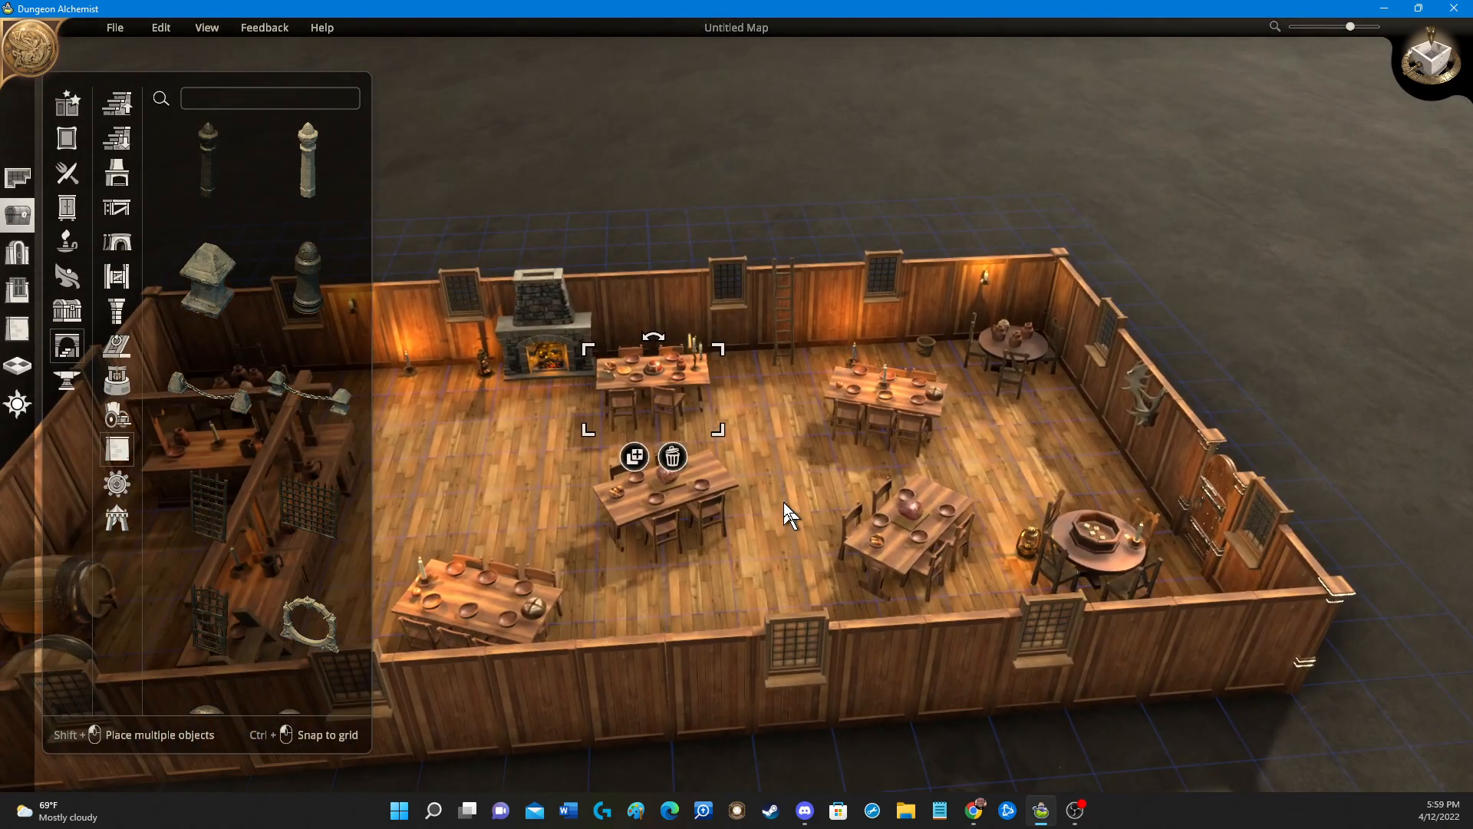
pyautogui.moveTo(784, 502); pyautogui.dragTo(799, 526, button='middle')
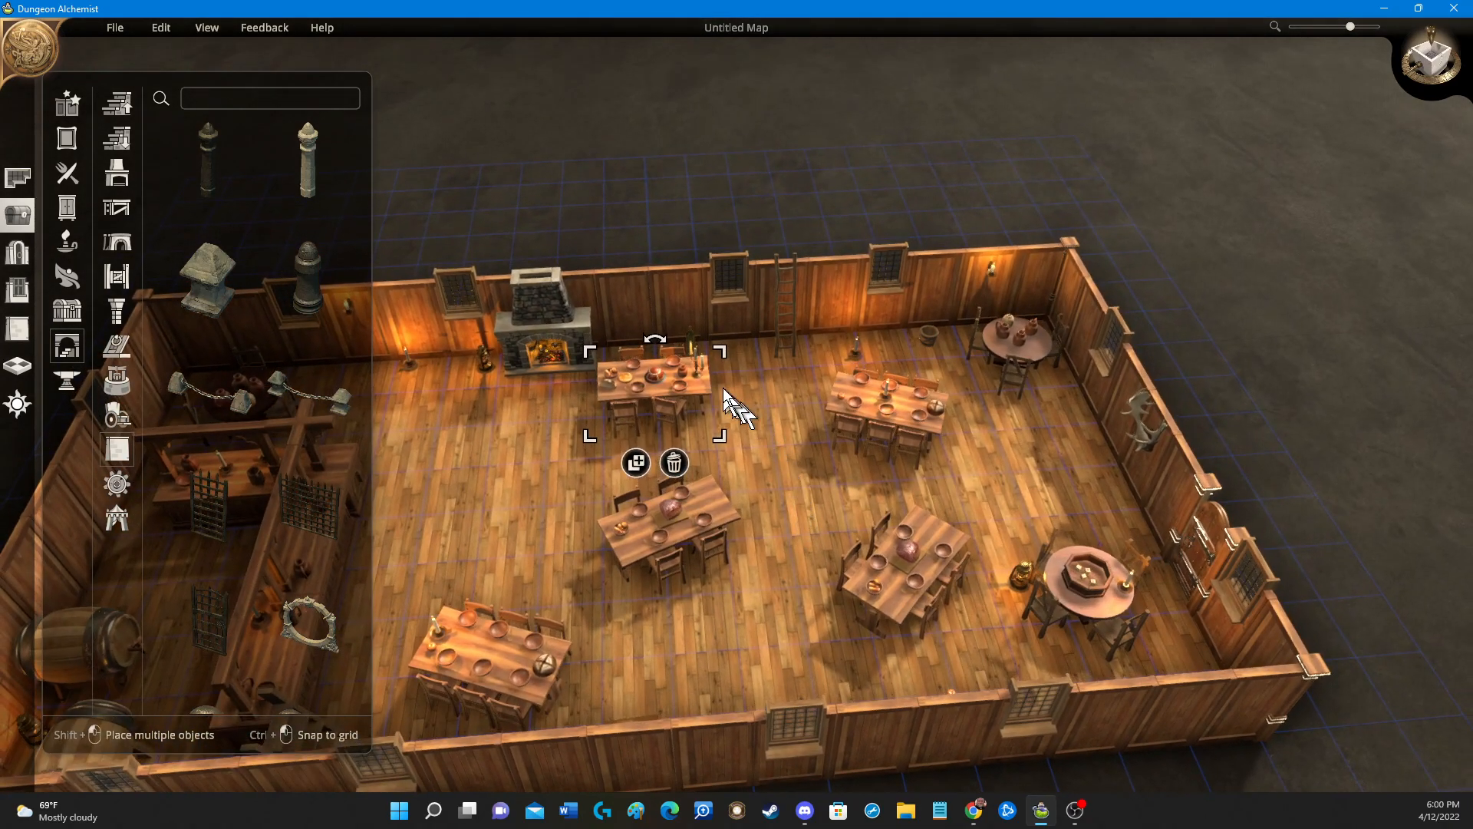
pyautogui.moveTo(706, 389)
pyautogui.mouseDown()
pyautogui.moveTo(730, 385)
pyautogui.moveTo(717, 417)
pyautogui.moveTo(736, 407)
pyautogui.moveTo(723, 392)
pyautogui.mouseUp()
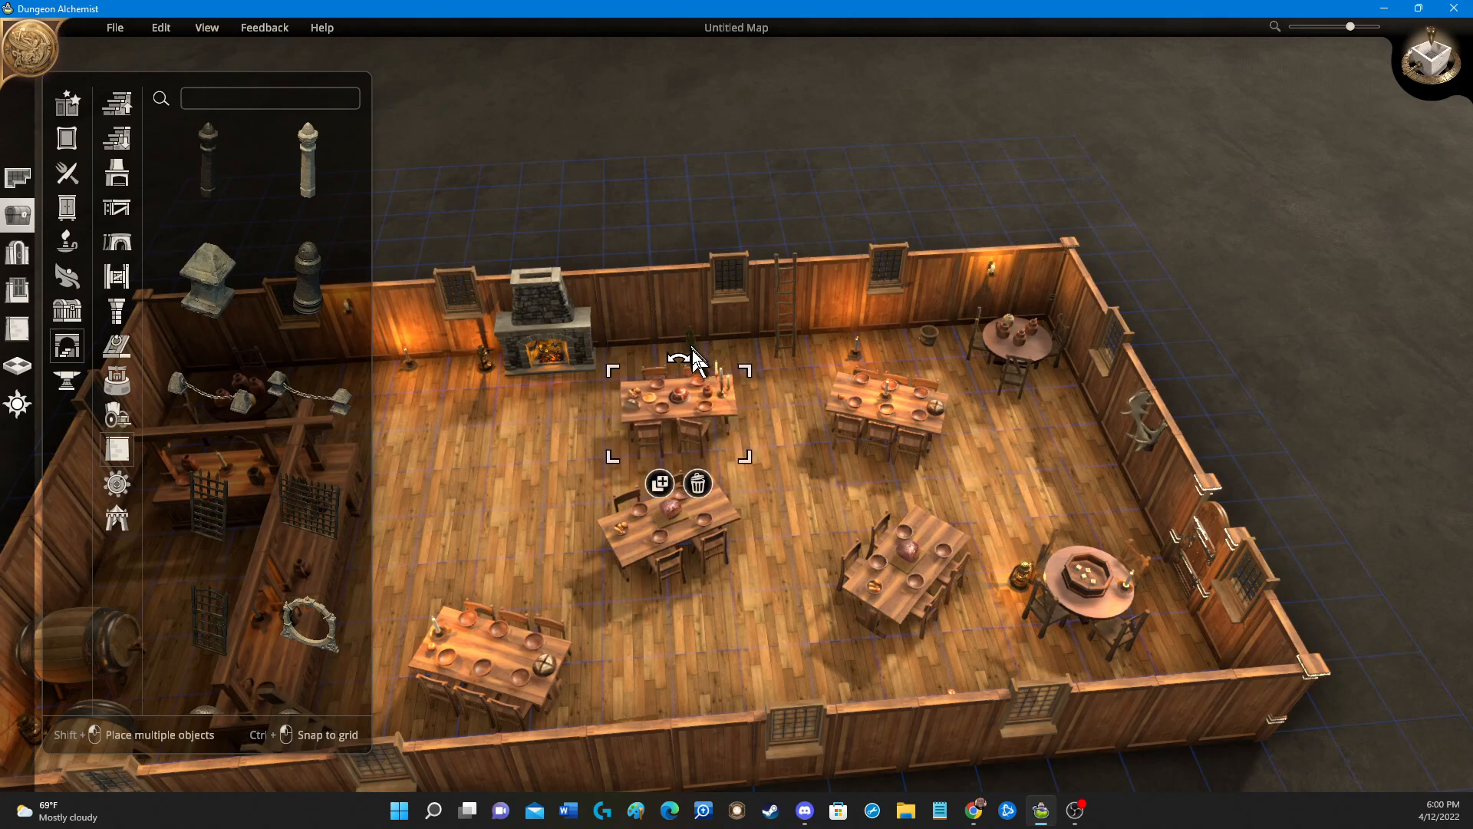
pyautogui.click(802, 451)
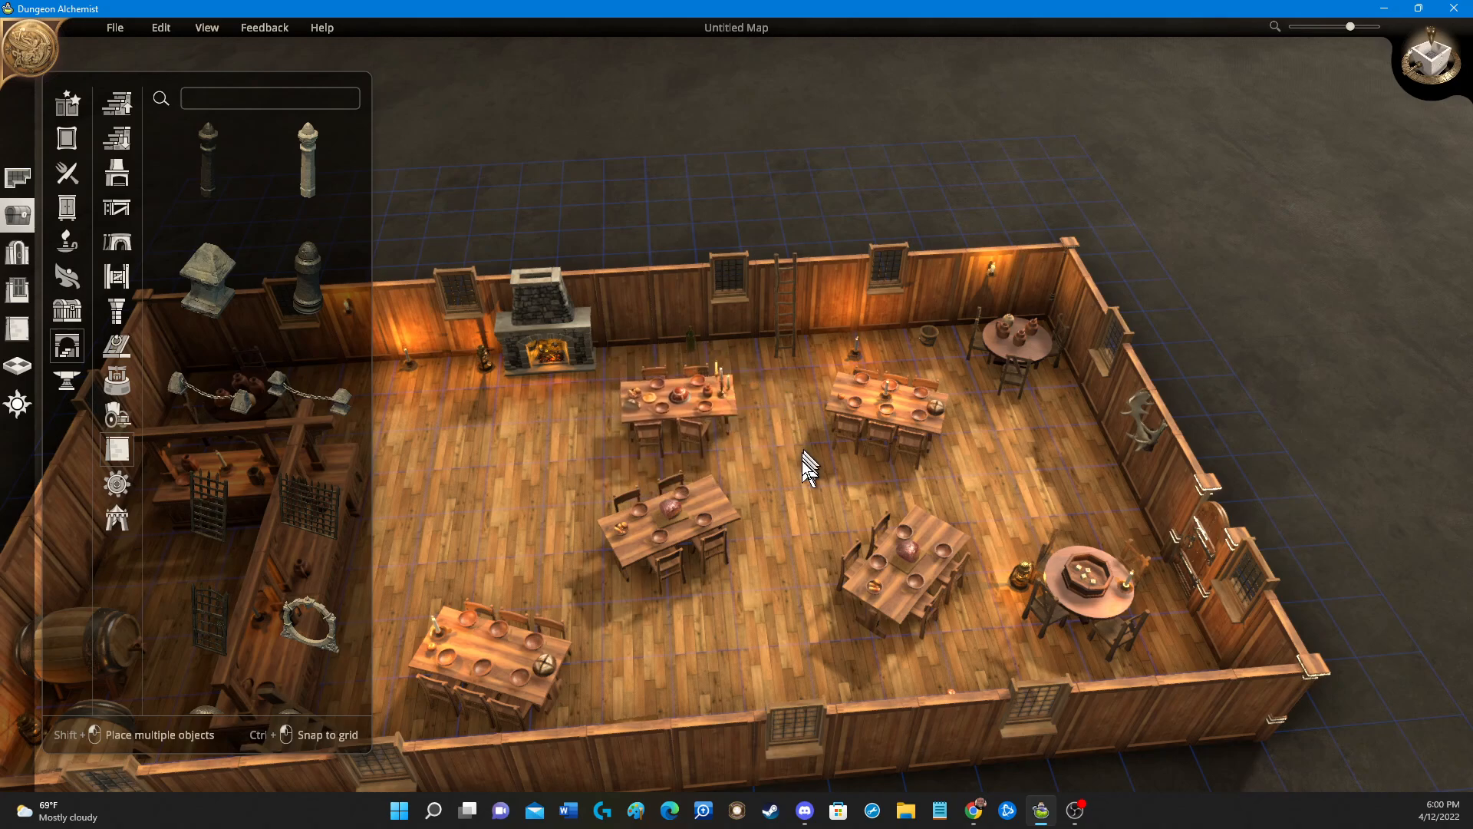
# Move the green bottle from the floor by the fireplace-side wall onto the central dining table.
pyautogui.click(691, 342)
pyautogui.moveTo(689, 336); pyautogui.dragTo(712, 489)
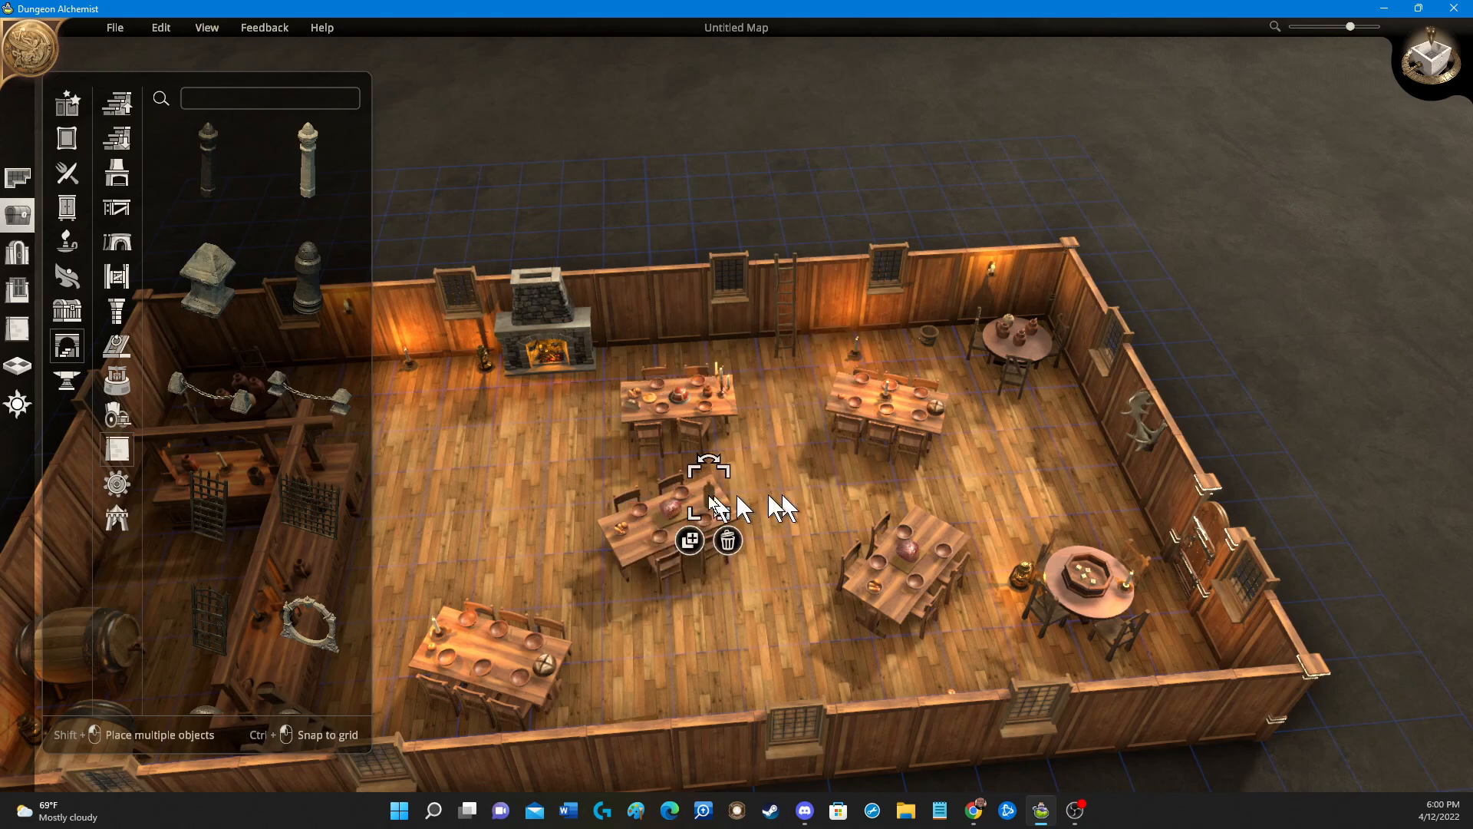
# Slide the fireplace farther along its wall, and move the candlelit dining table to its bar-facing side, rotating it slightly.
pyautogui.moveTo(565, 471); pyautogui.dragTo(760, 456, button='right')
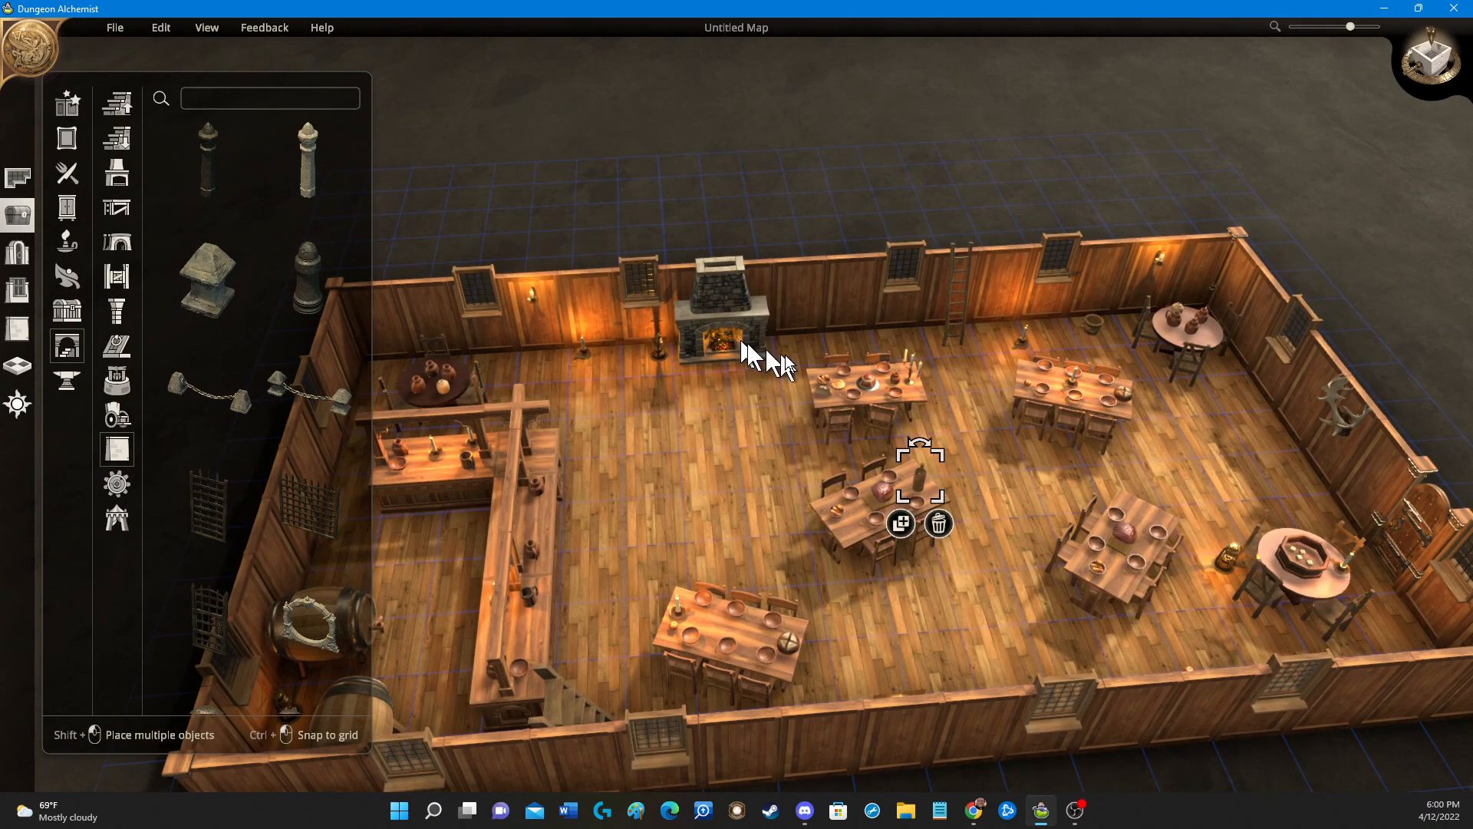
pyautogui.moveTo(727, 365); pyautogui.dragTo(793, 338)
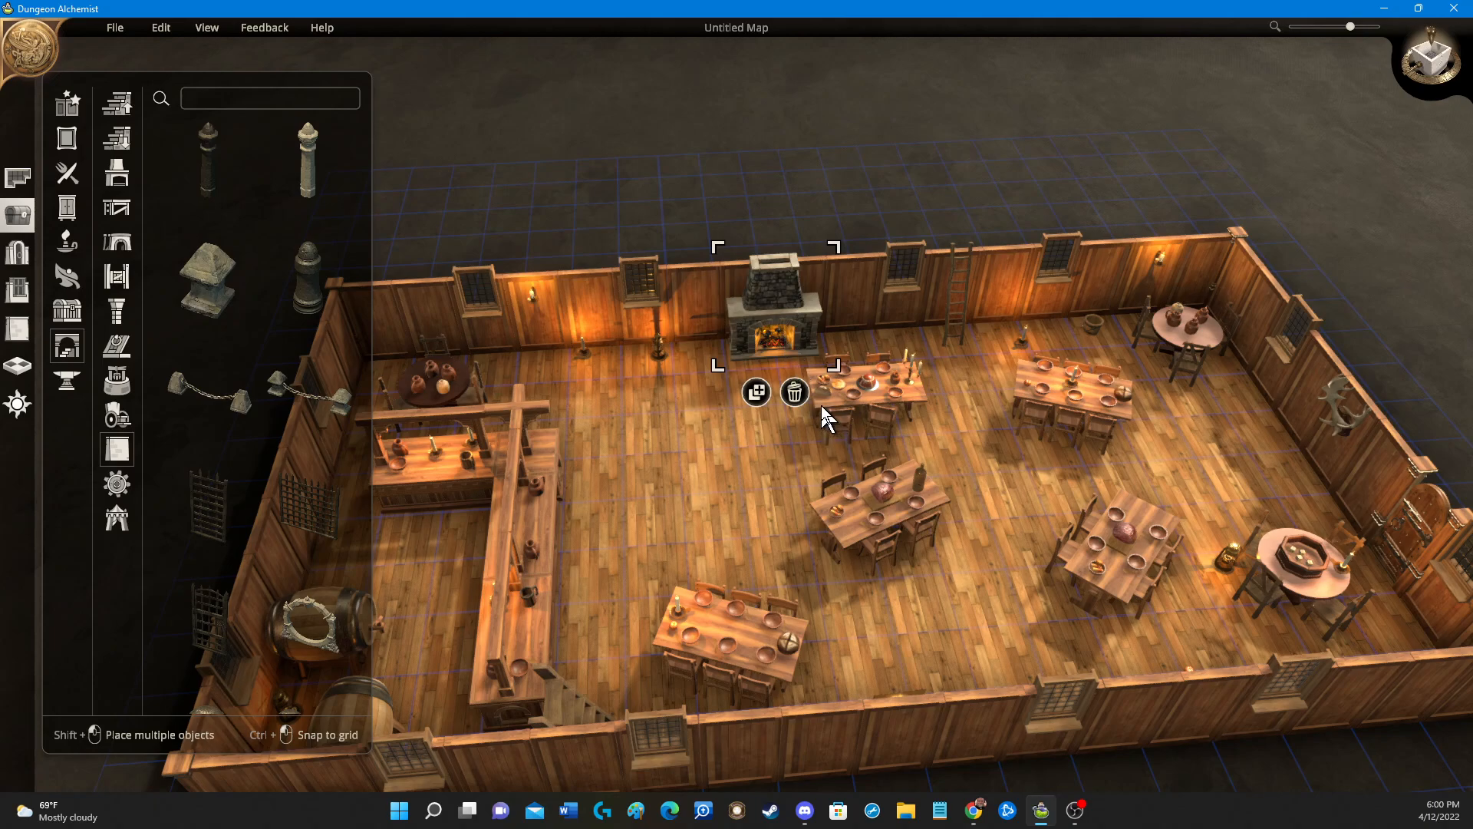
pyautogui.moveTo(825, 417); pyautogui.dragTo(678, 460)
pyautogui.press('r')
pyautogui.press('r')
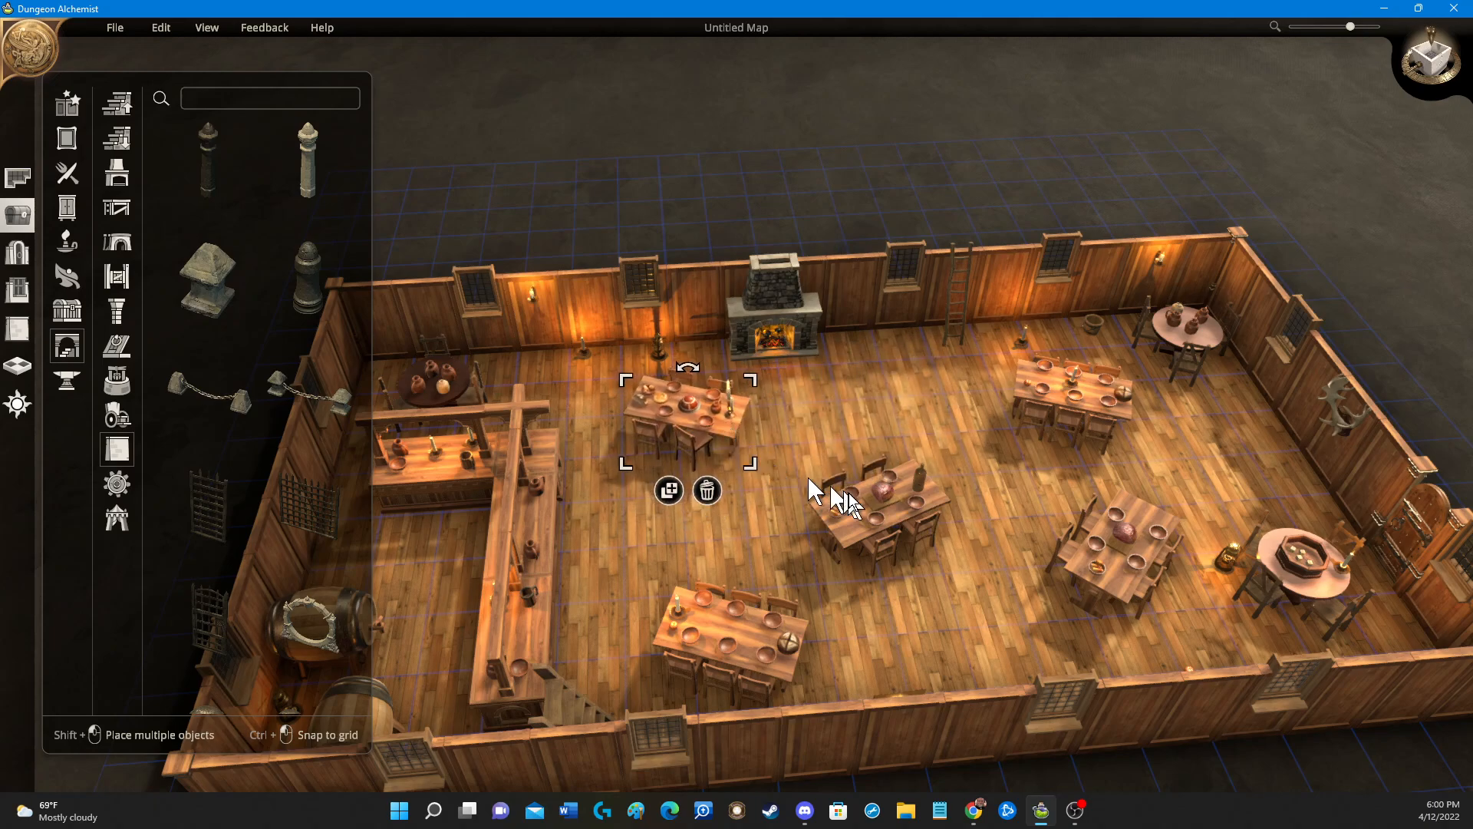
# Rotate the central dining table with the bottle and shift it away from the fireplace.
pyautogui.click(942, 501)
pyautogui.press('r')
pyautogui.press('r')
pyautogui.press('r')
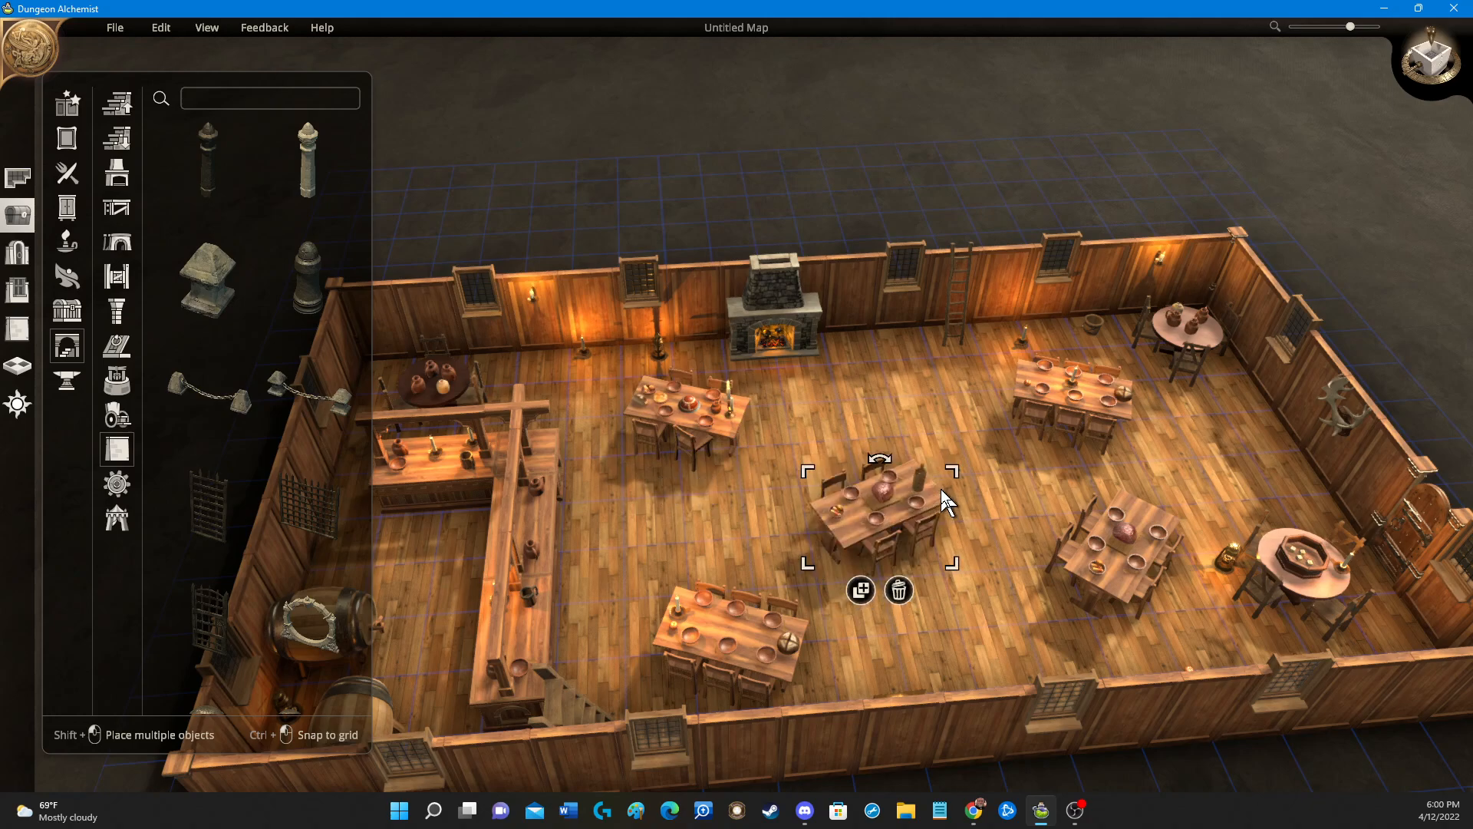
pyautogui.moveTo(946, 518); pyautogui.dragTo(996, 568)
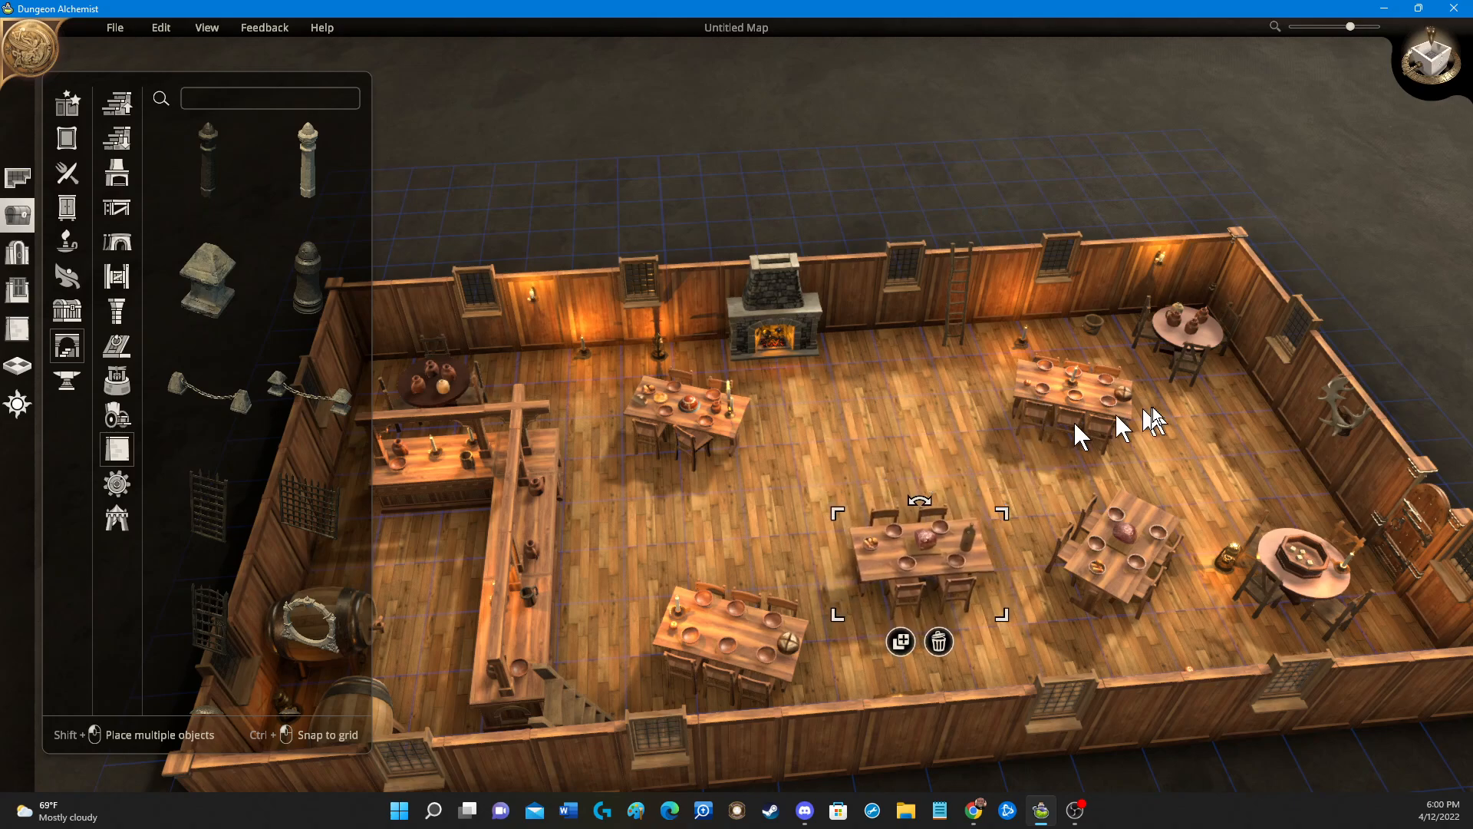
# Duplicate the round table near the door and place the copy between the fireplace and the ladder, adjusting its rotation.
pyautogui.click(1335, 593)
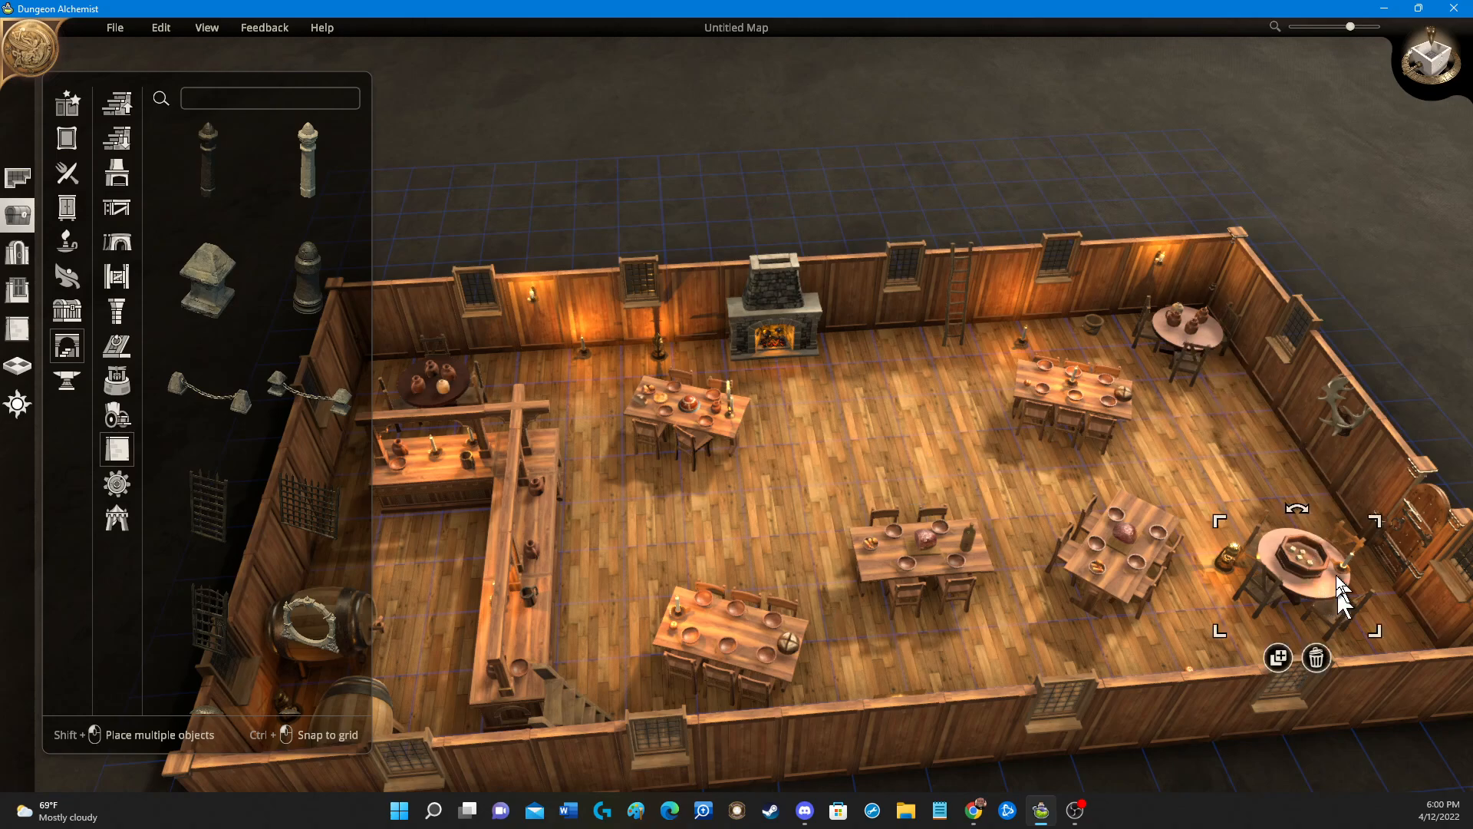
pyautogui.click(1278, 657)
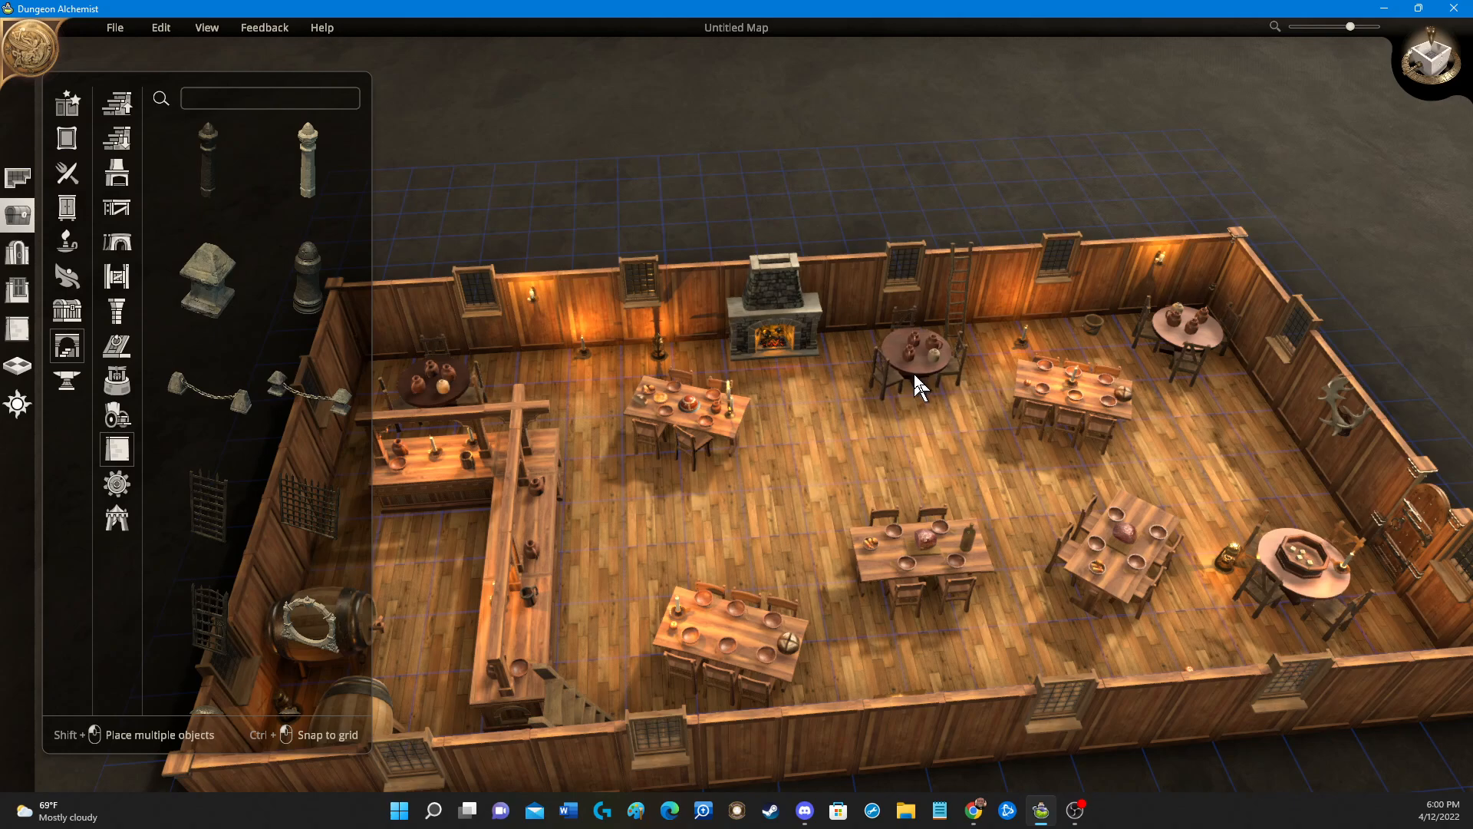
pyautogui.click(913, 385)
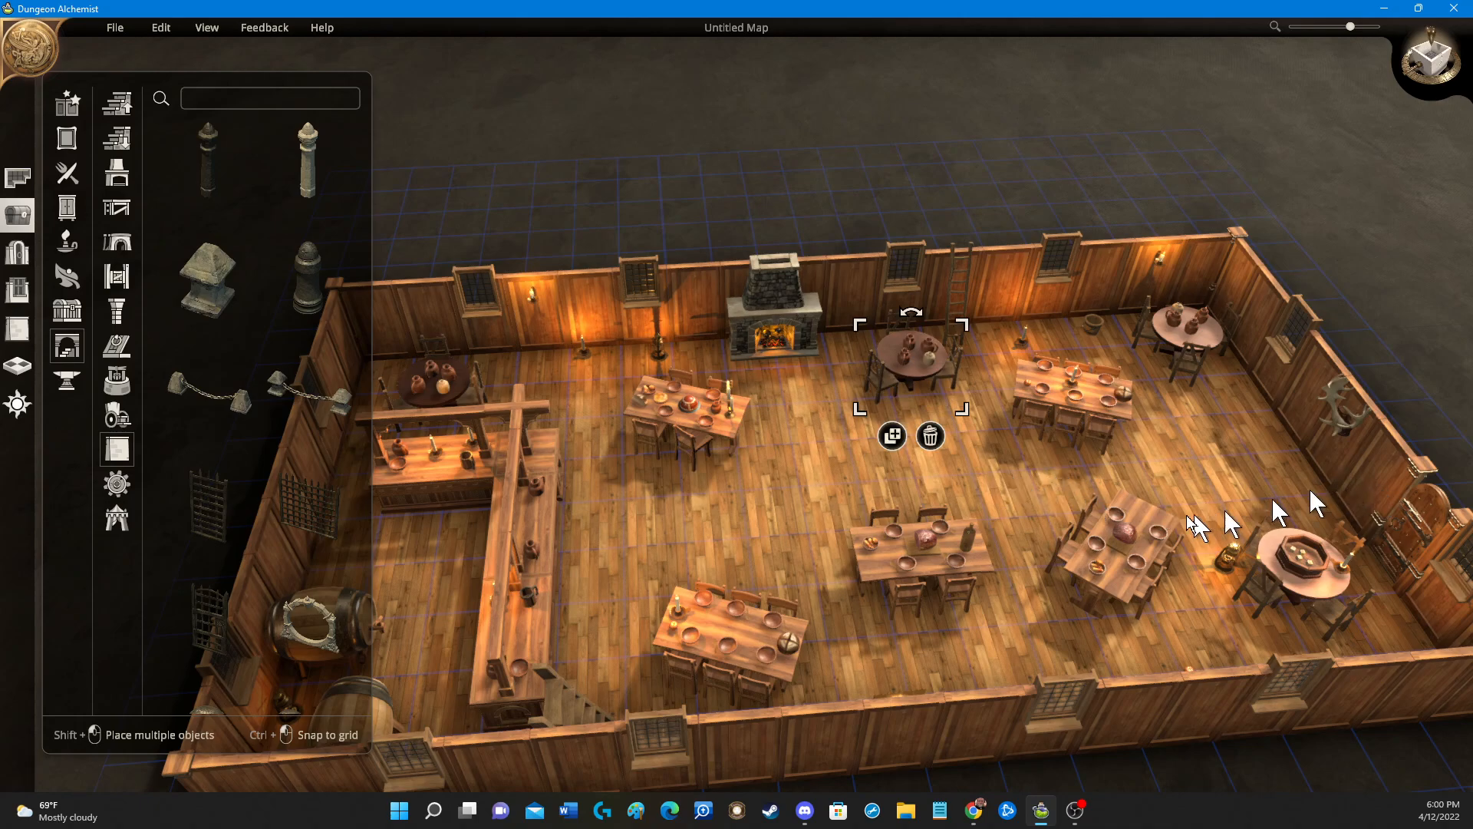
# Relocate the door from the short end wall to the long wall opposite the fireplace, between the window and the painting.
pyautogui.moveTo(1039, 480); pyautogui.dragTo(1342, 458, button='middle')
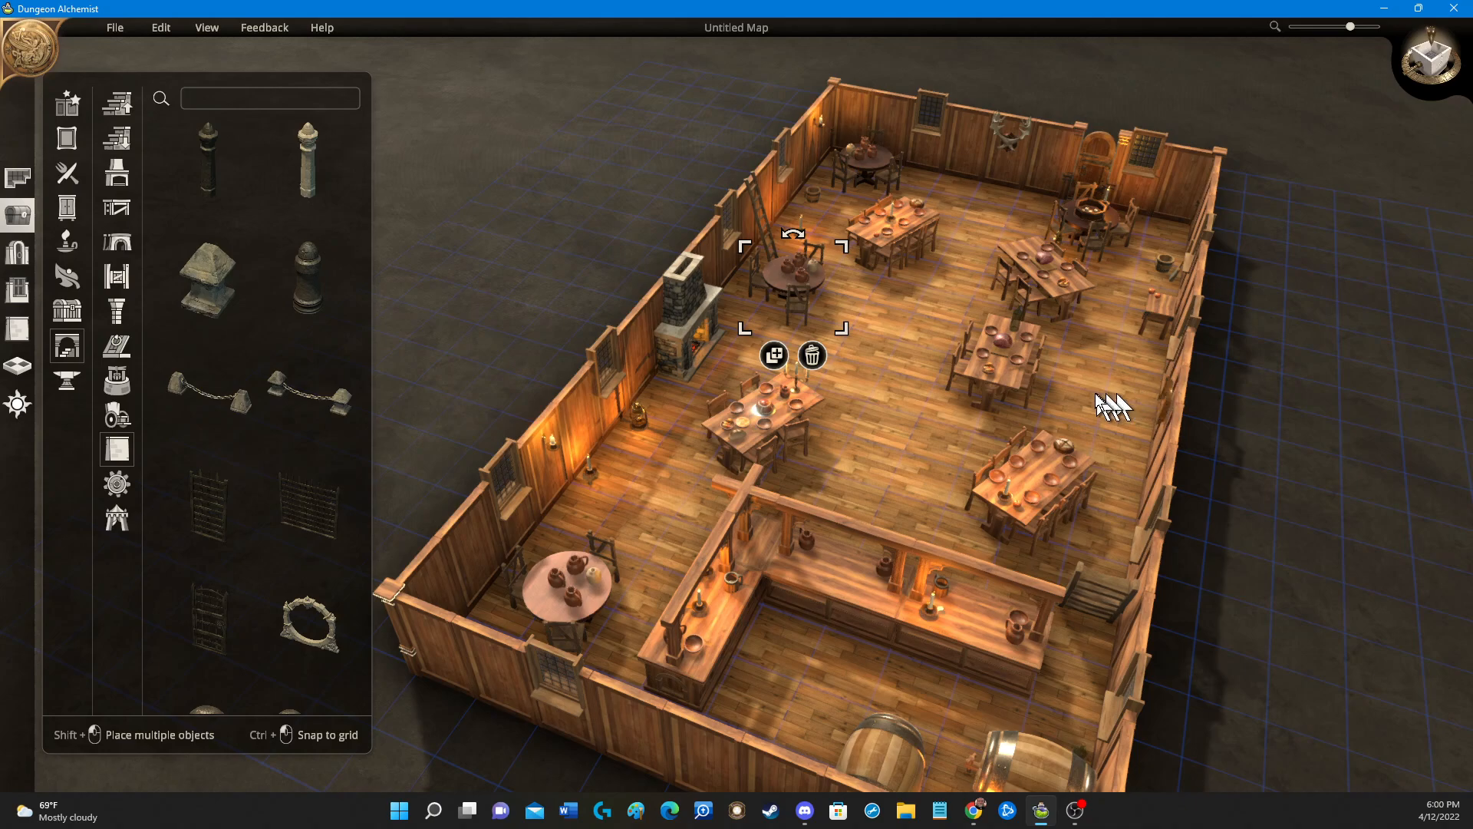
pyautogui.moveTo(848, 470); pyautogui.dragTo(1105, 361, button='middle')
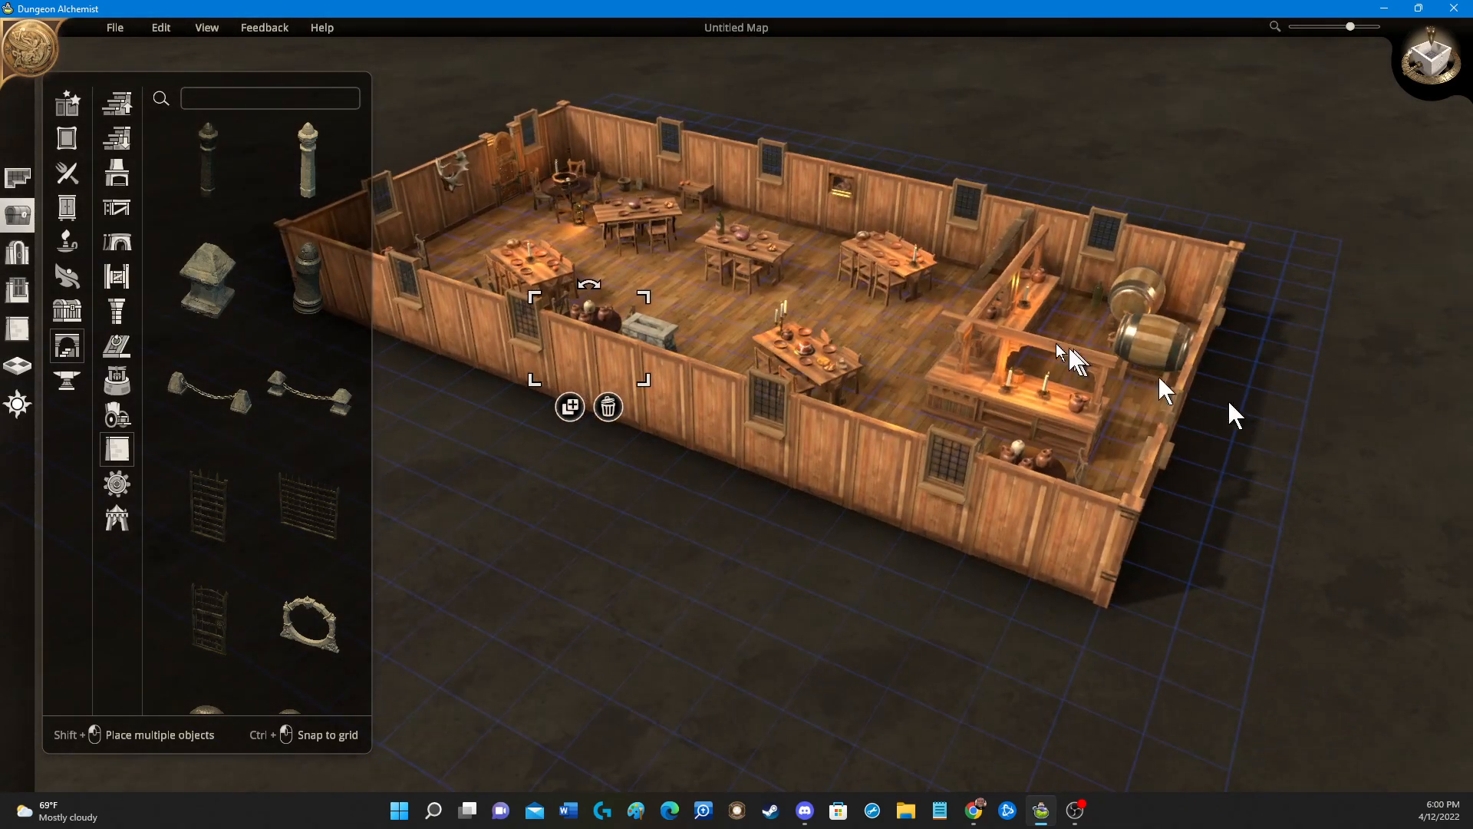
pyautogui.click(511, 158)
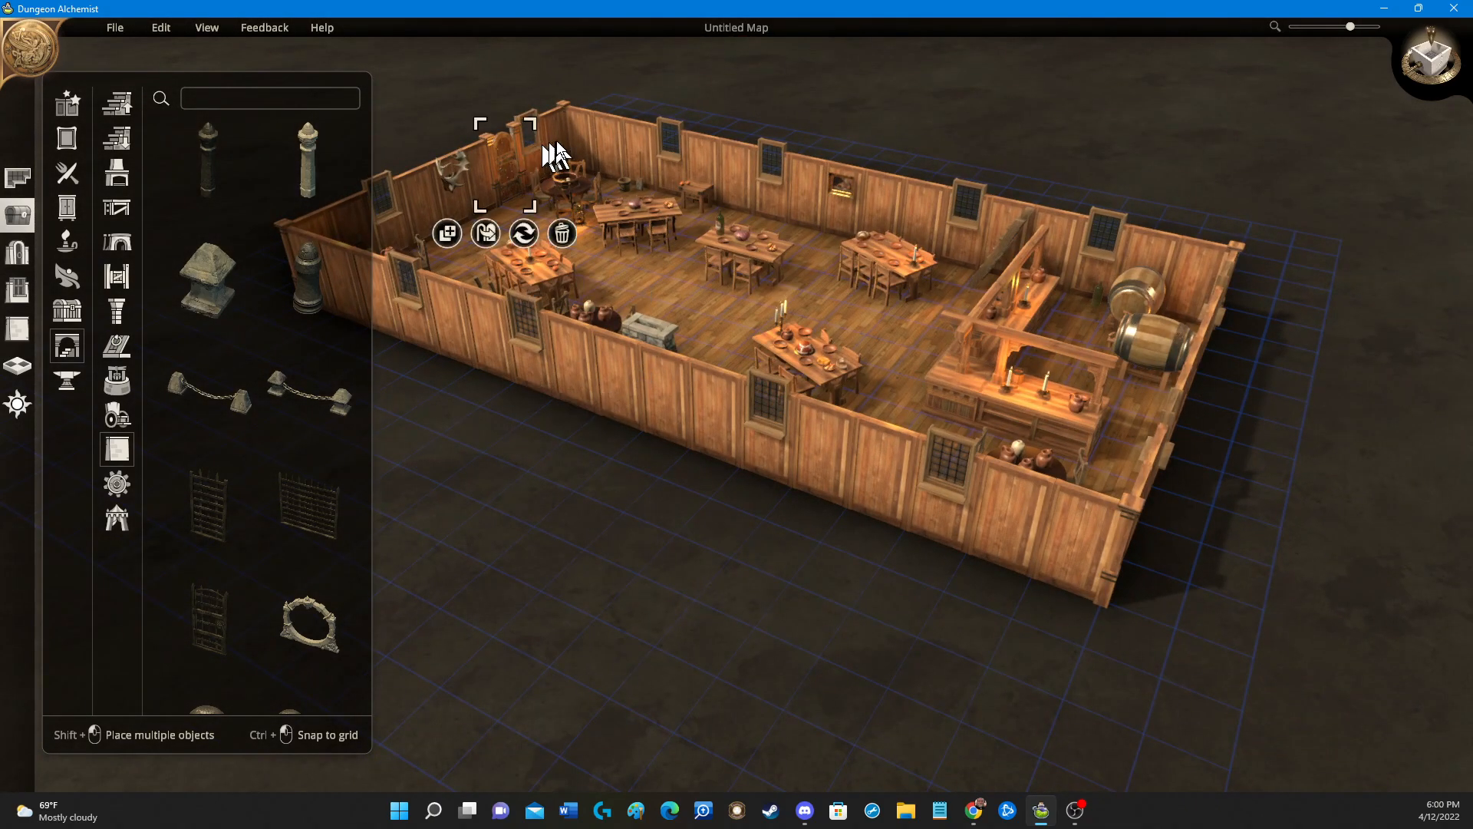
pyautogui.press('Delete')
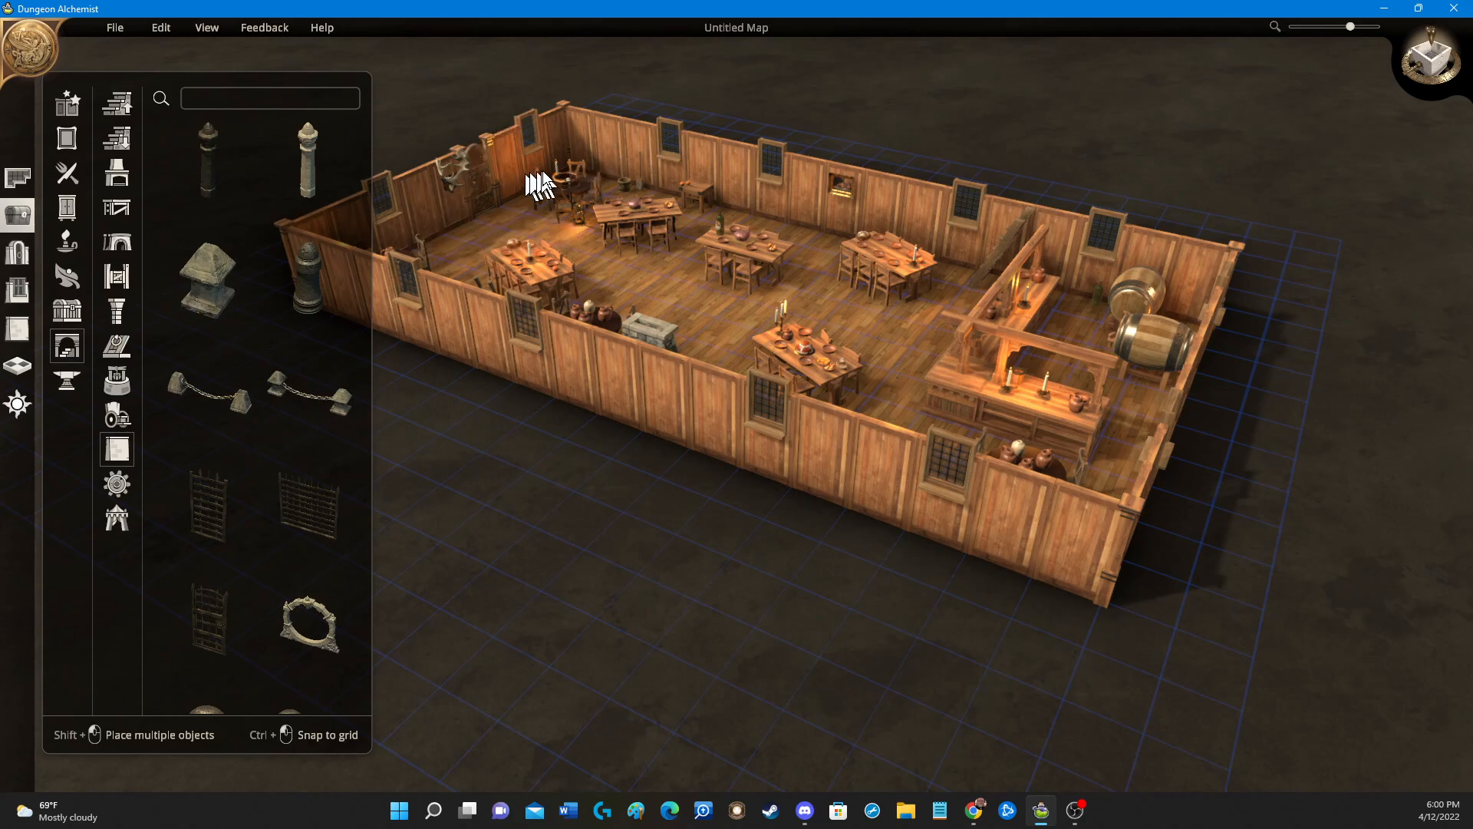
pyautogui.click(478, 195)
pyautogui.moveTo(477, 195); pyautogui.dragTo(791, 208)
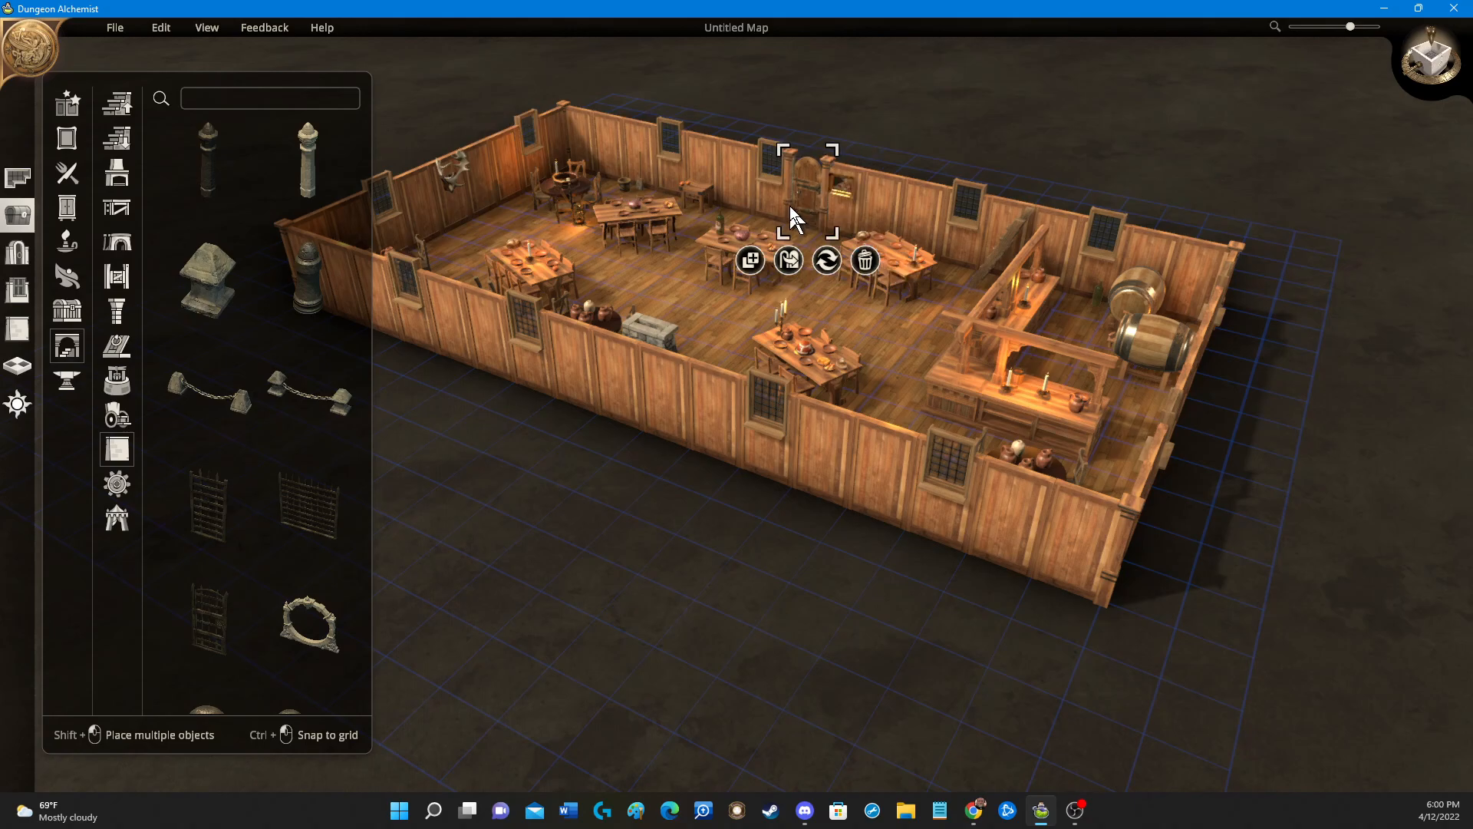
# Delete the single door on the long wall and place a dark double door with small windows in its spot.
pyautogui.click(865, 260)
pyautogui.click(15, 258)
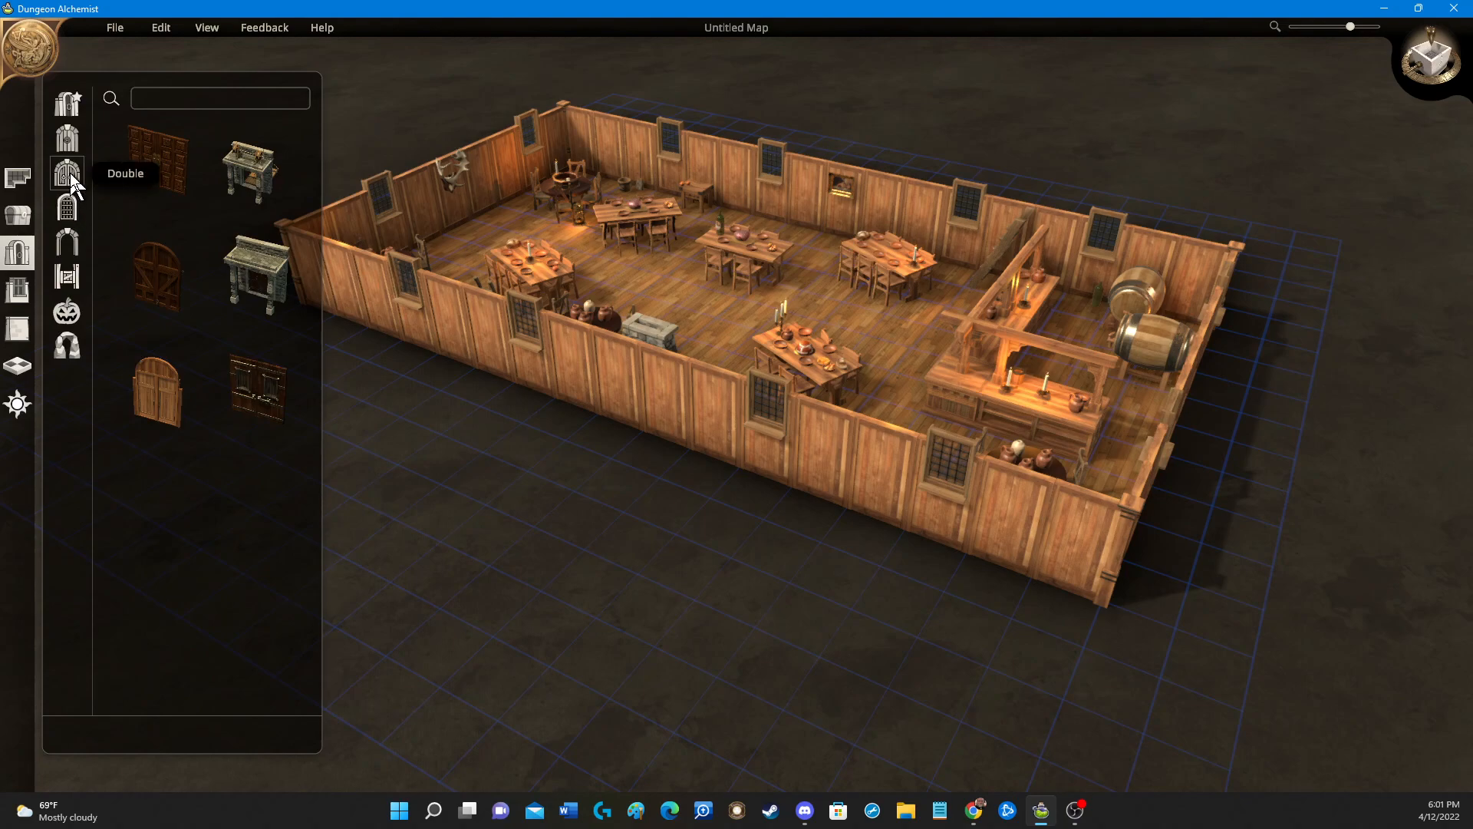
pyautogui.click(162, 278)
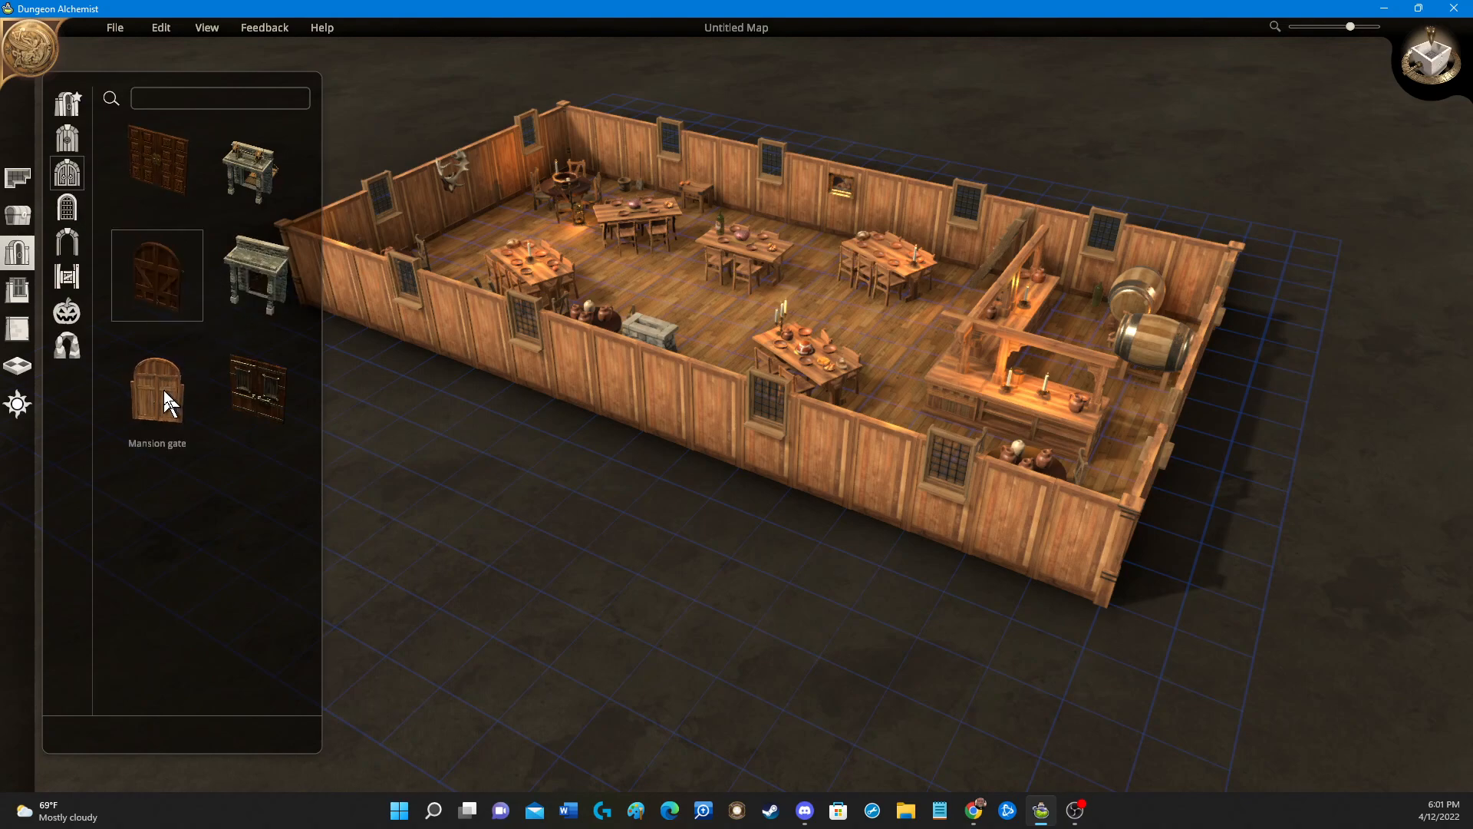
pyautogui.click(273, 389)
pyautogui.click(843, 215)
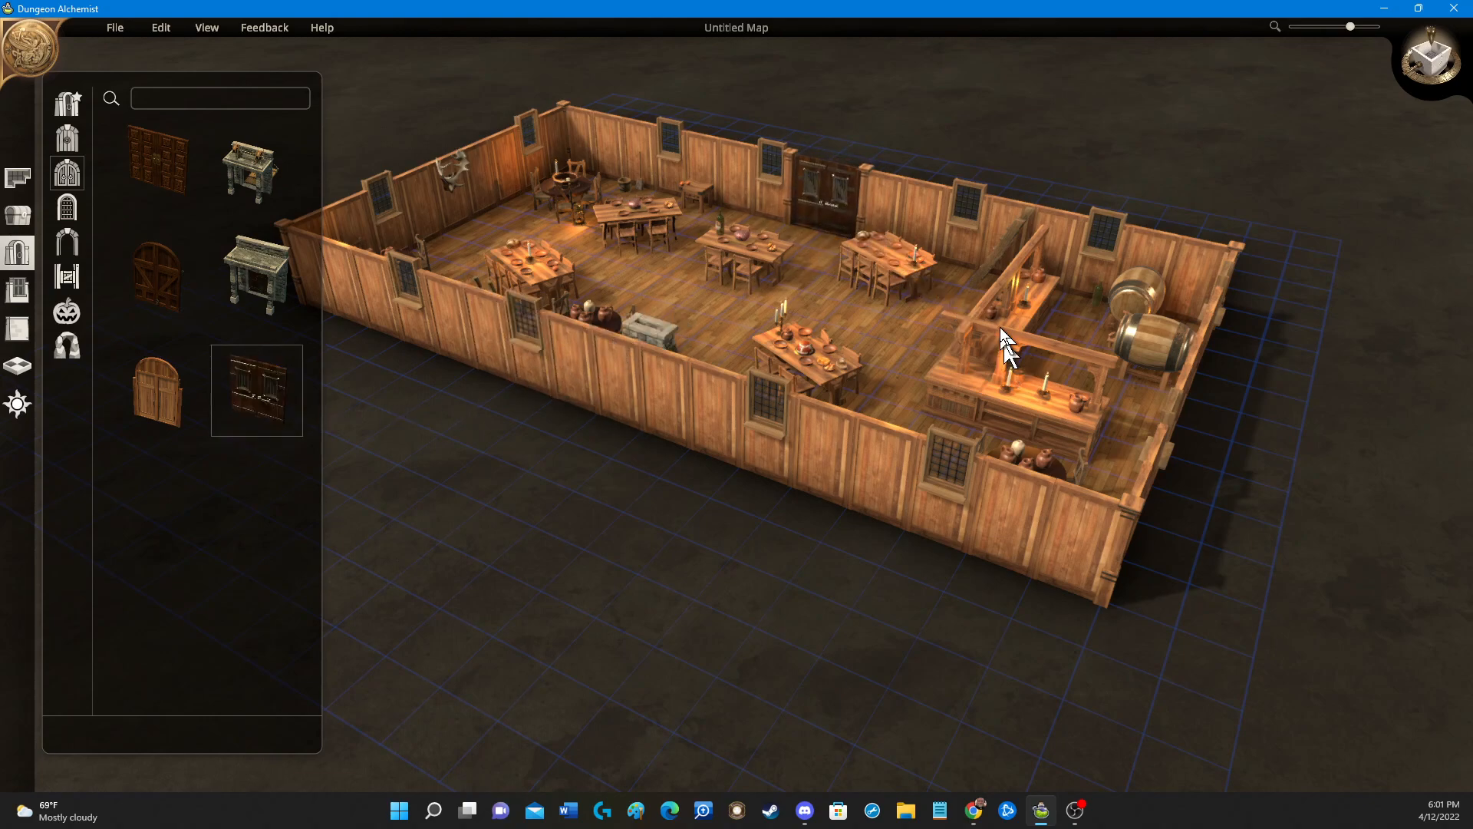
# Bring up the stair models in the object library, down to the straight wooden staircases.
pyautogui.moveTo(881, 330); pyautogui.dragTo(793, 453, button='middle')
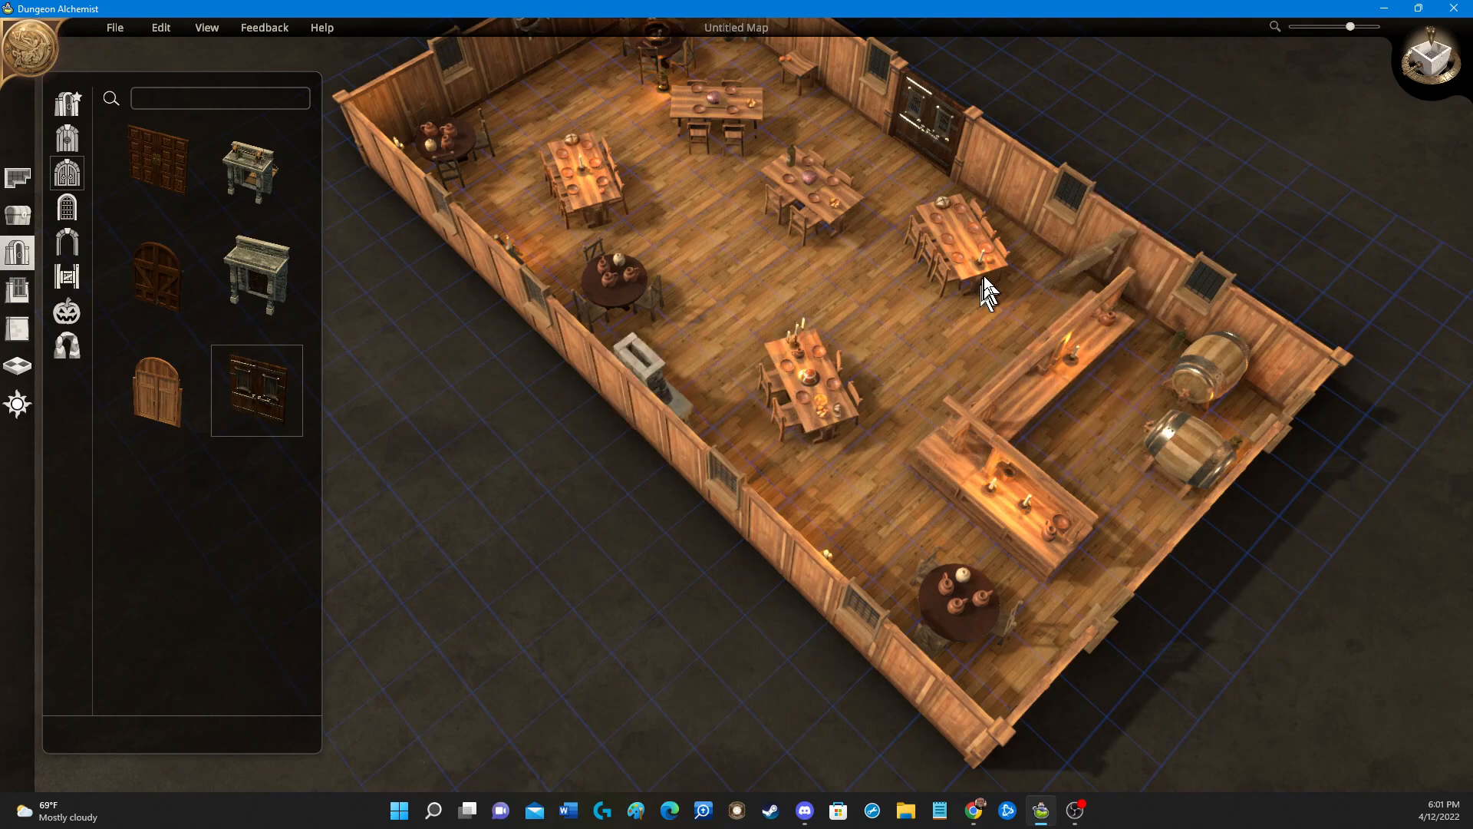
pyautogui.moveTo(696, 297); pyautogui.dragTo(1189, 229, button='right')
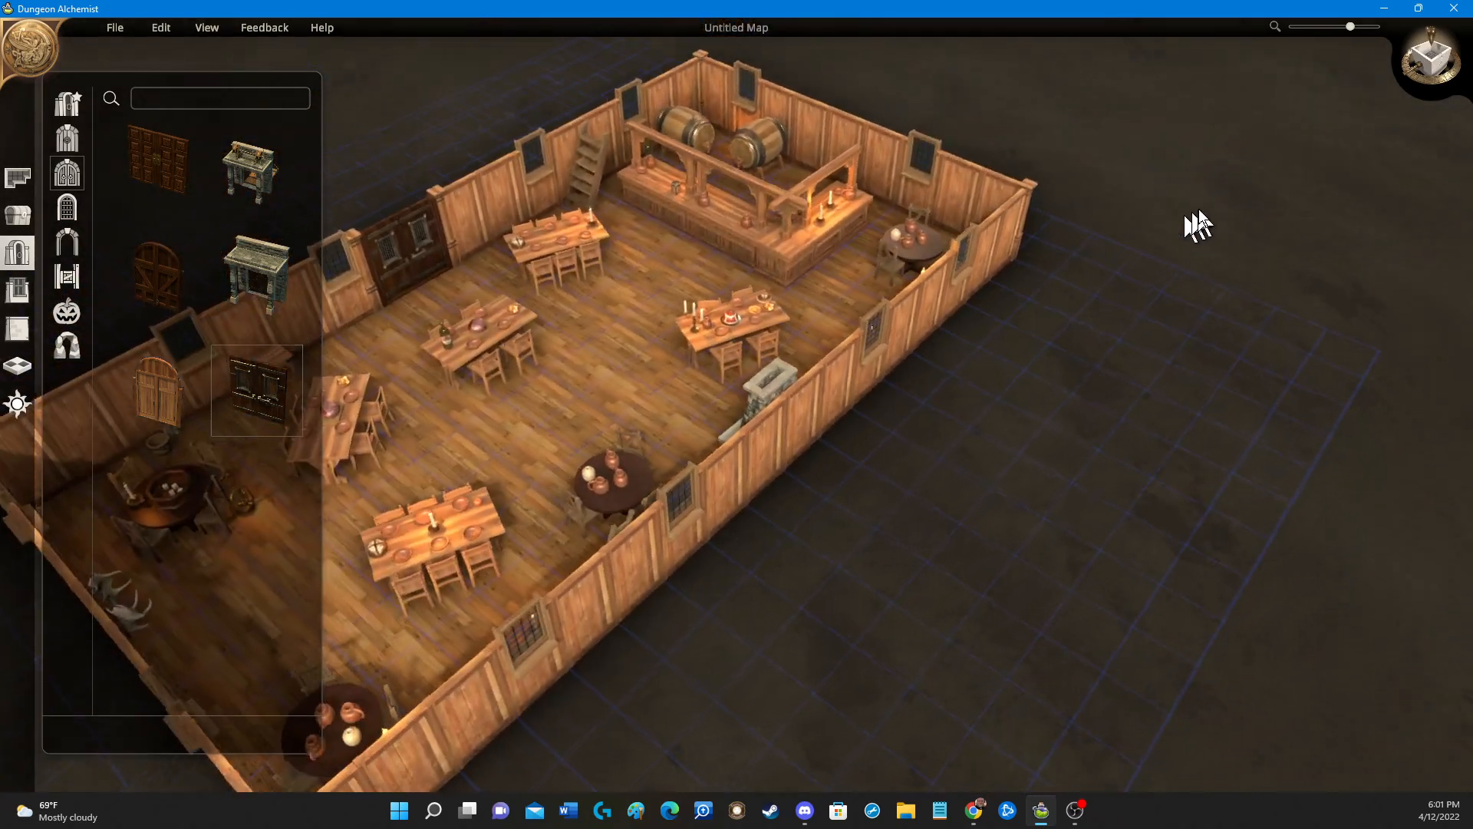
pyautogui.scroll(3, 641, 319)
pyautogui.moveTo(642, 319); pyautogui.dragTo(575, 250, button='right')
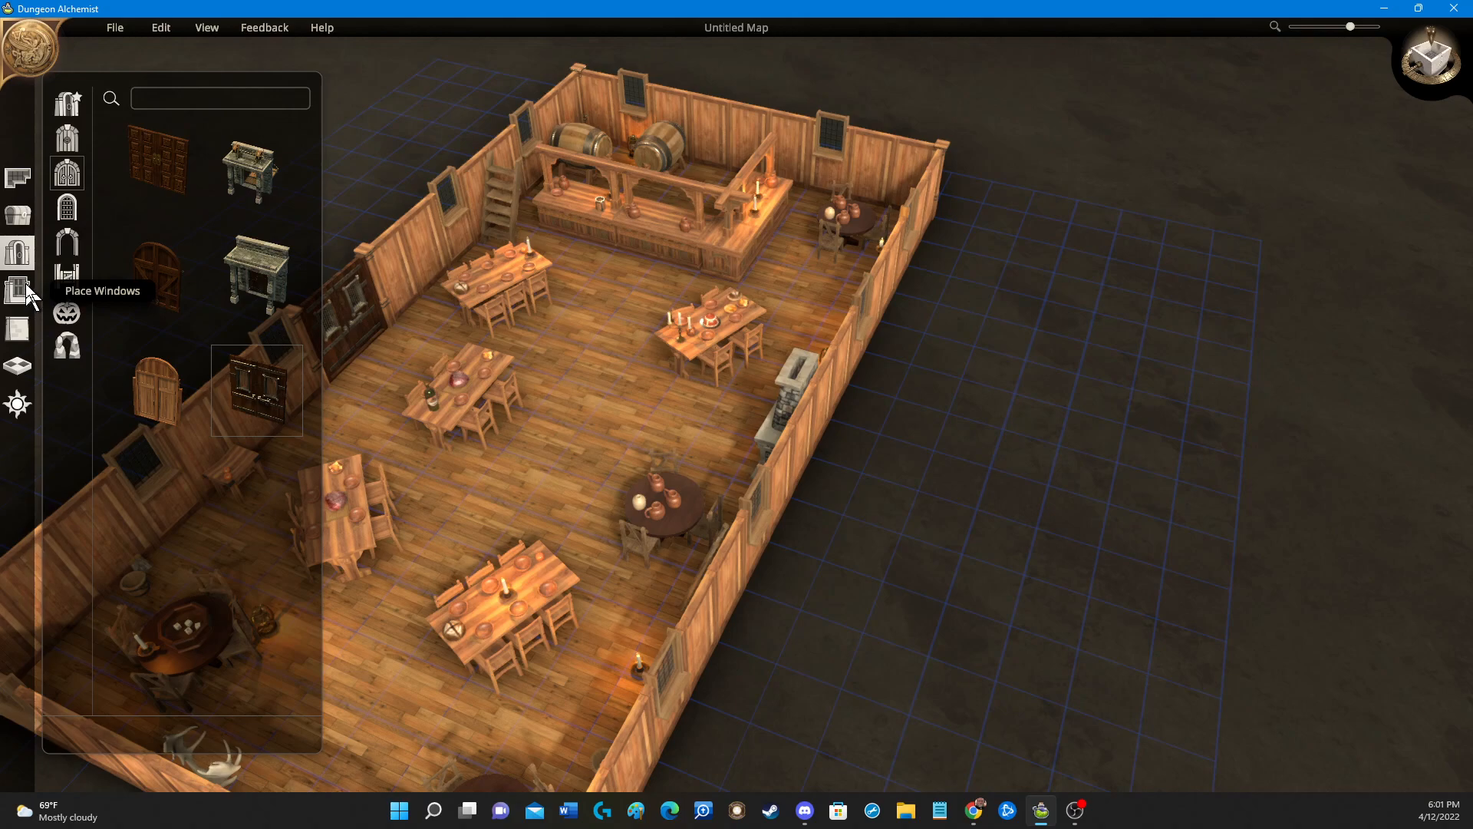
pyautogui.click(15, 215)
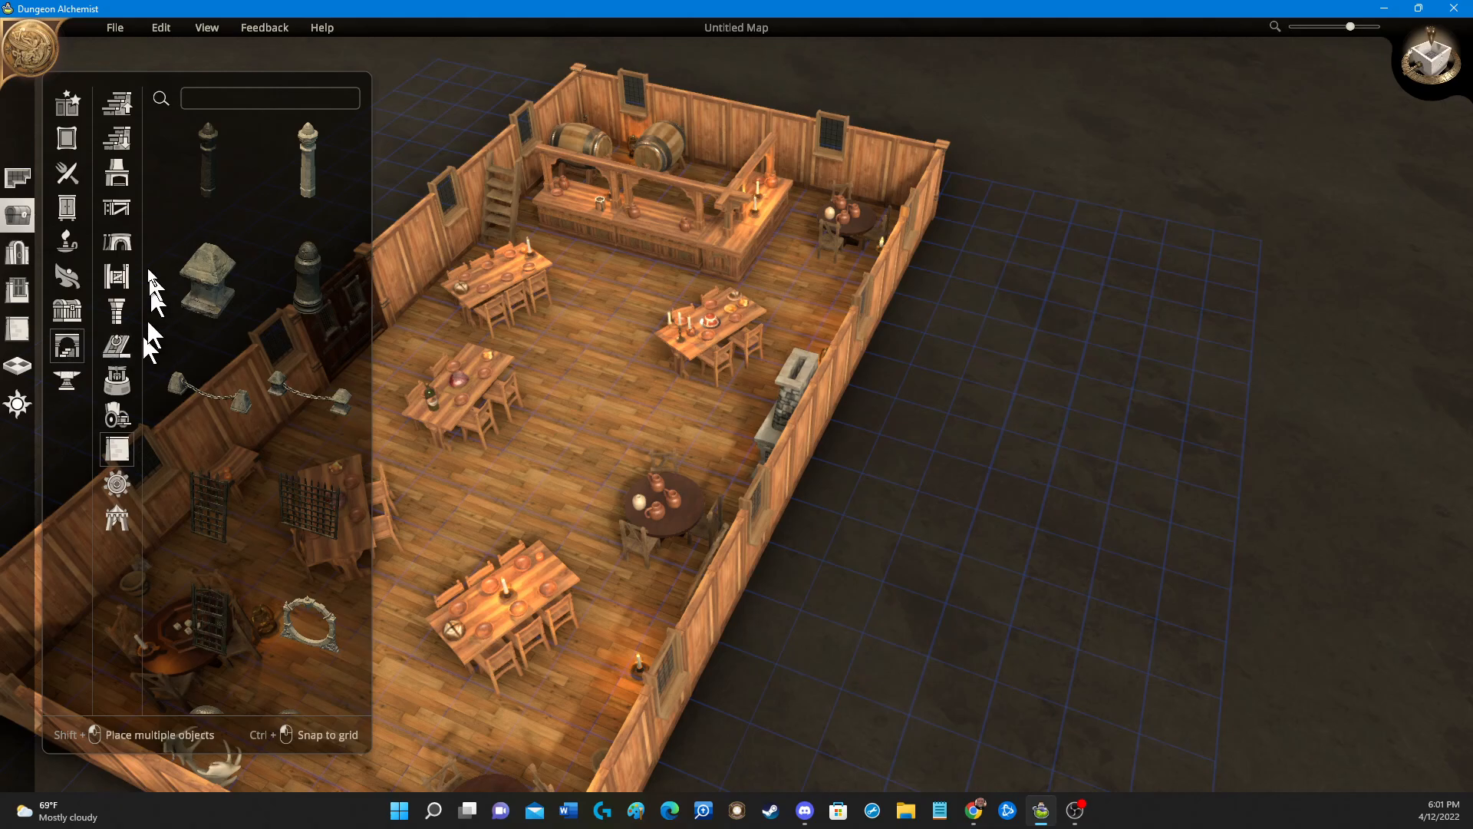
pyautogui.click(117, 103)
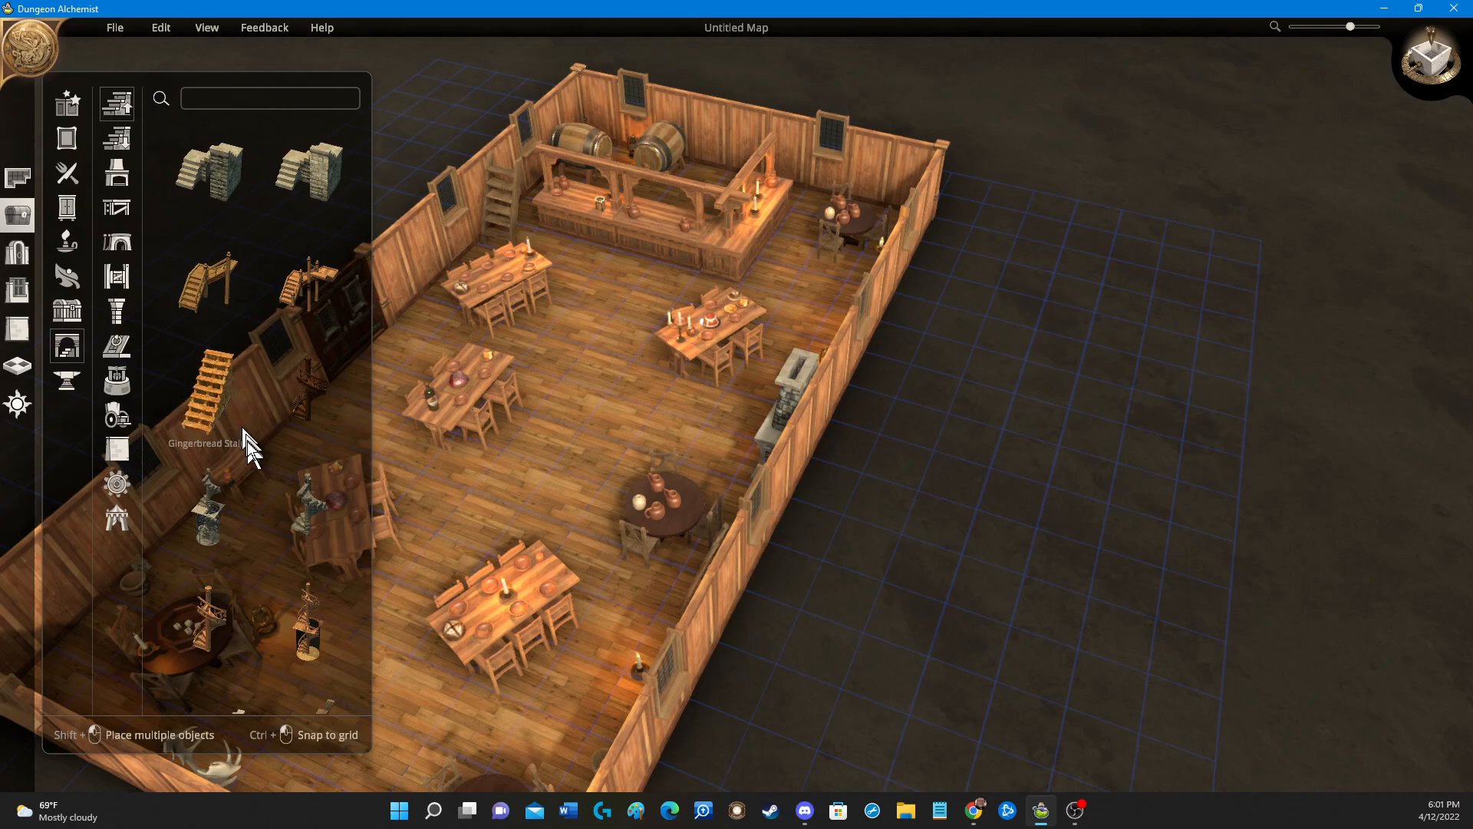
pyautogui.scroll(-4, 247, 442)
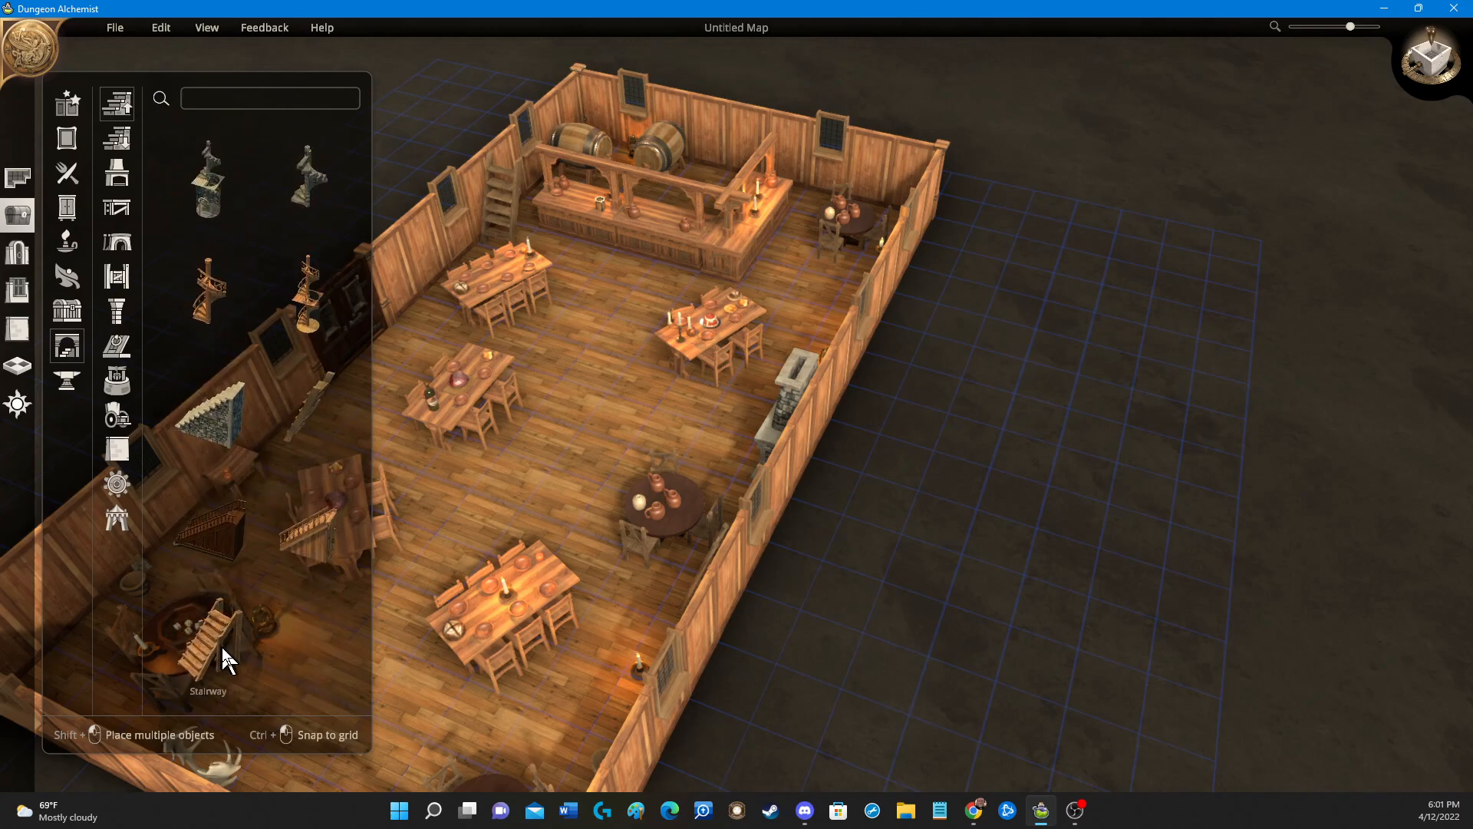
pyautogui.click(219, 646)
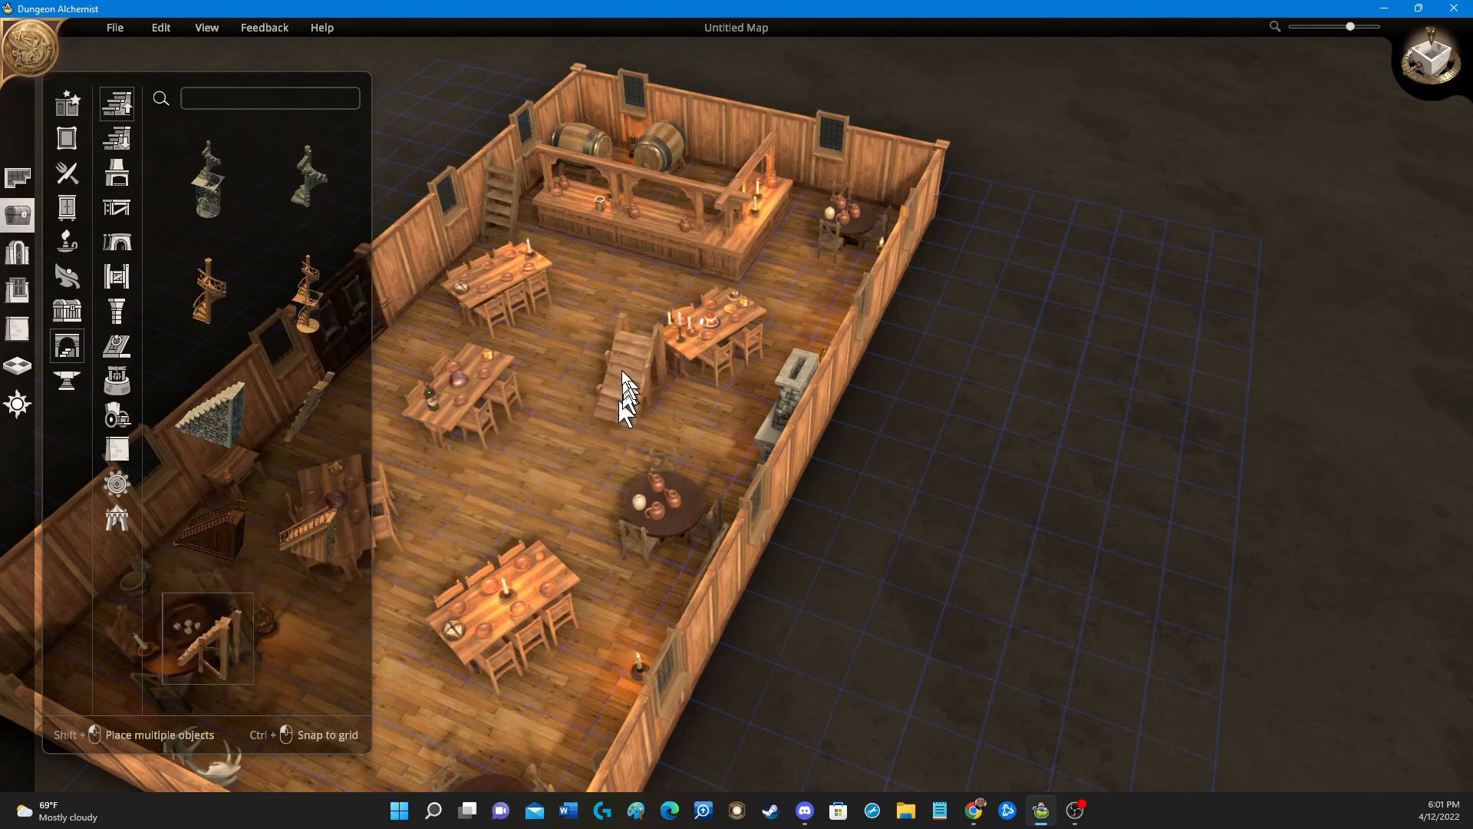
pyautogui.click(597, 337)
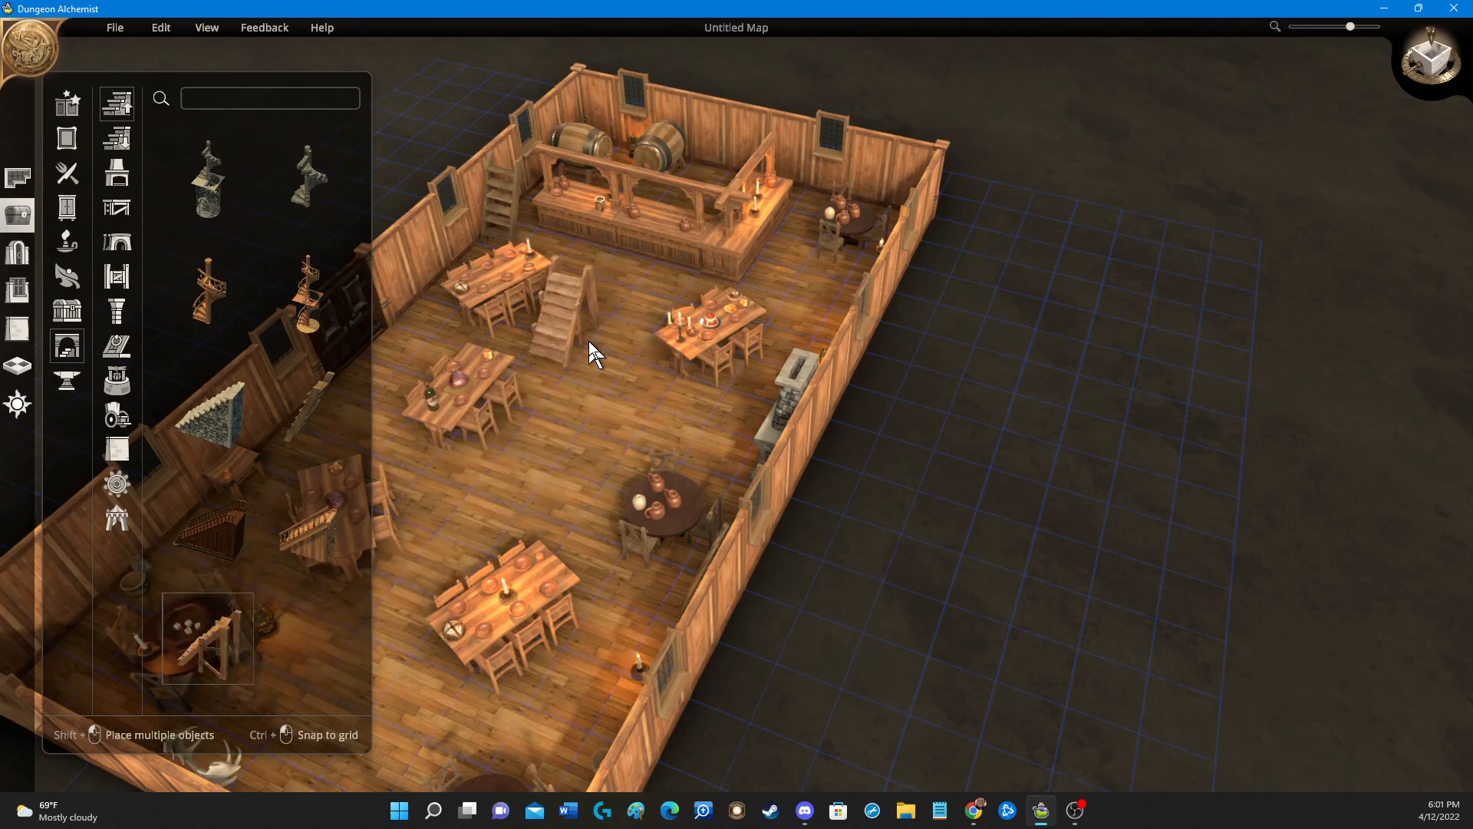
pyautogui.rightClick(583, 380)
# Place the railed wooden staircase against the long wall at the end of the bar, removing the ladder there.
pyautogui.click(315, 542)
pyautogui.click(611, 320)
pyautogui.moveTo(514, 193)
pyautogui.click(521, 285)
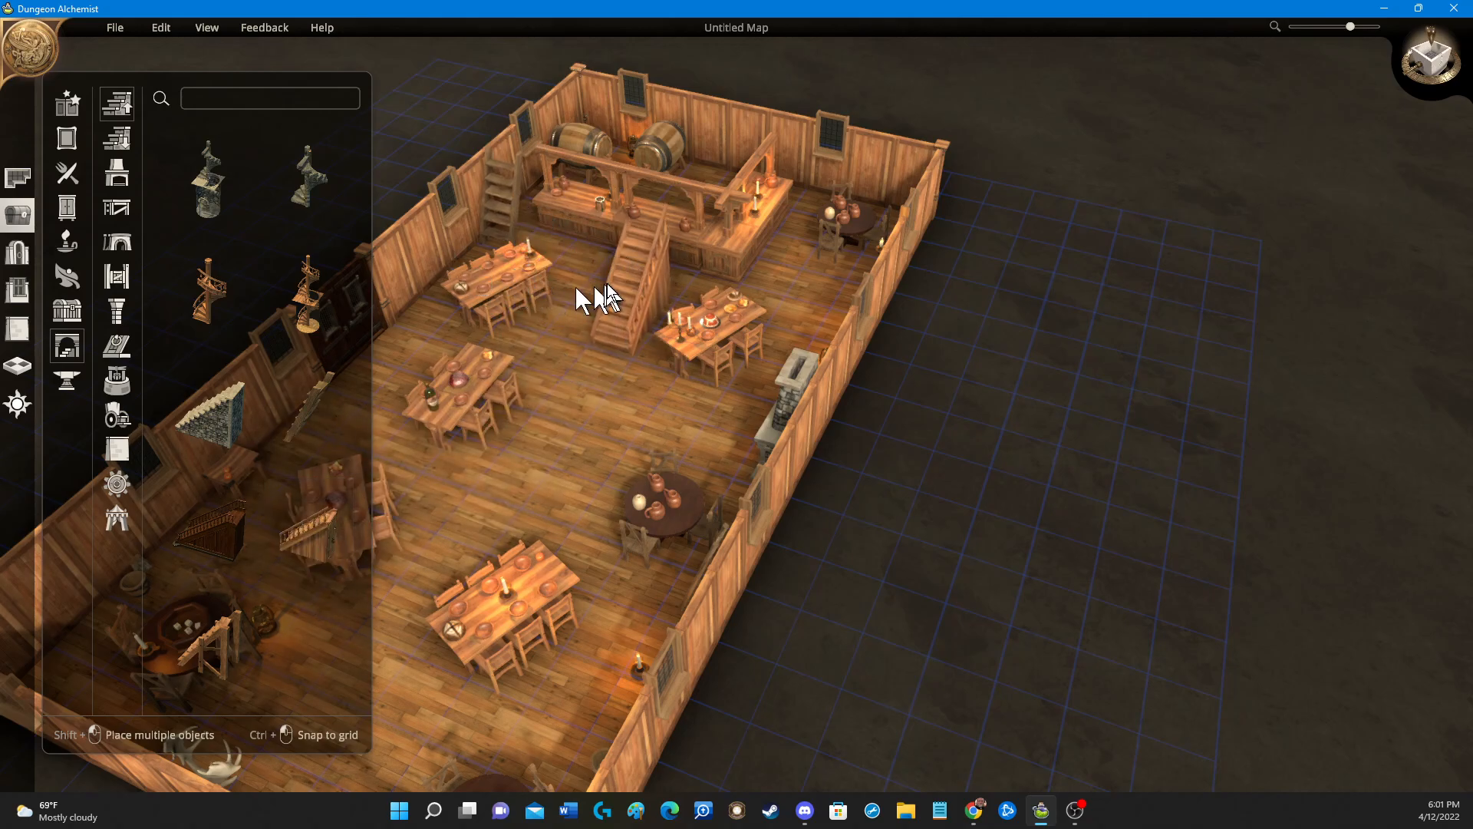
pyautogui.moveTo(652, 298); pyautogui.dragTo(508, 191)
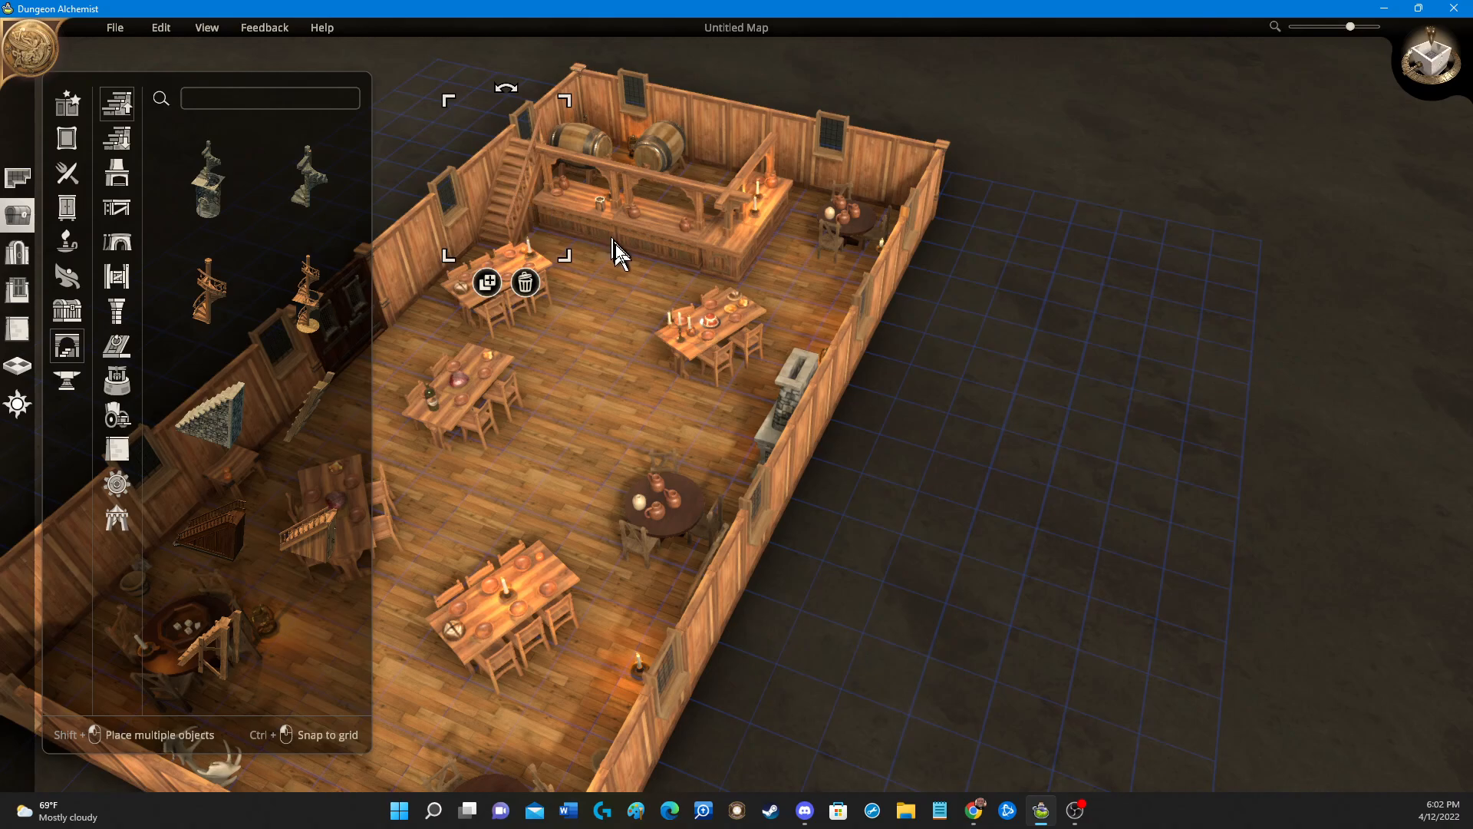
pyautogui.moveTo(609, 278); pyautogui.dragTo(329, 358, button='right')
pyautogui.click(497, 359)
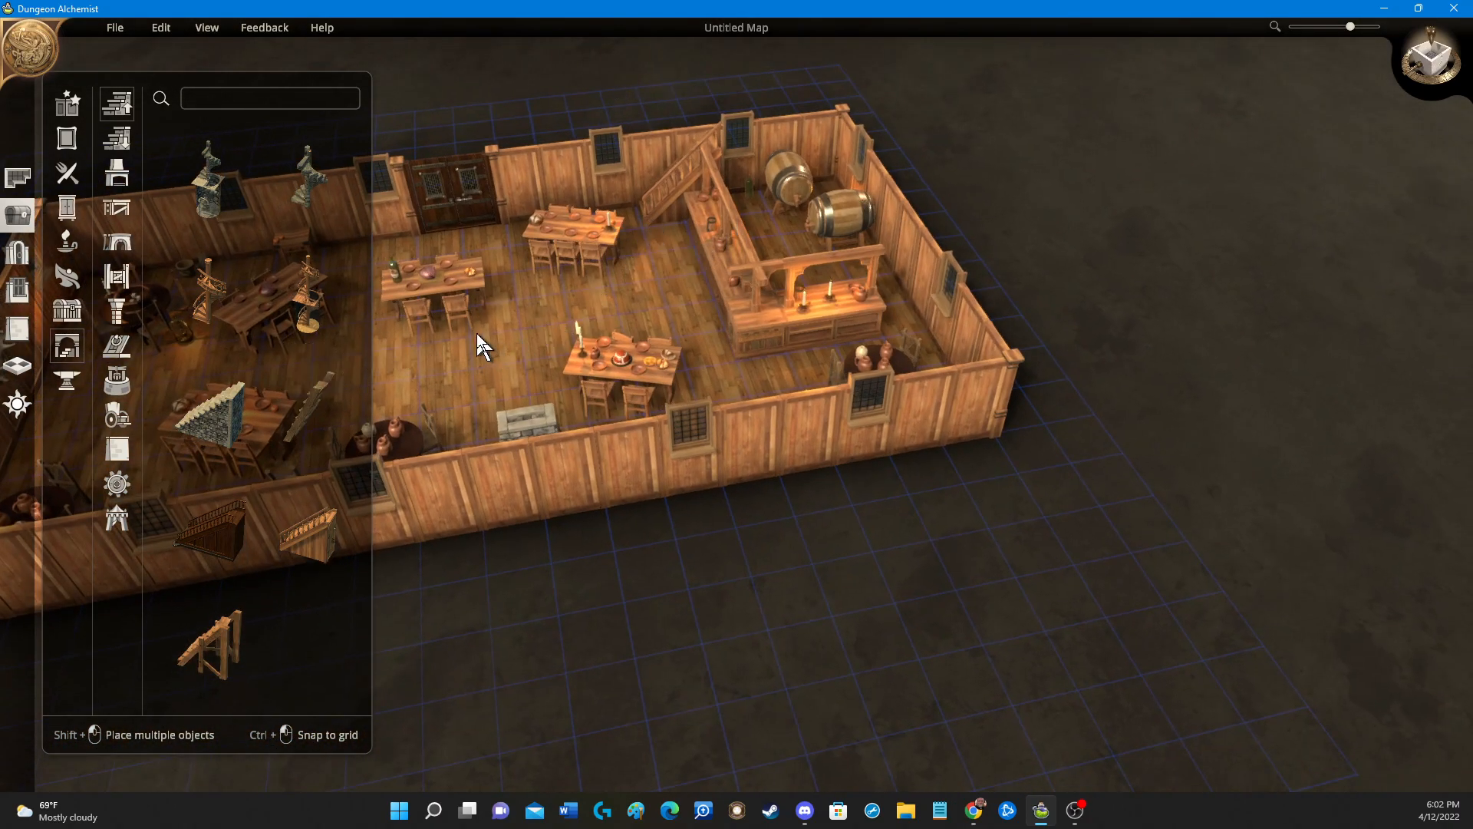
# Generate a 2 by 3 tile Tavern Bedroom outside the fireplace wall, at the corner nearest the bar.
pyautogui.moveTo(485, 376); pyautogui.dragTo(856, 430, button='right')
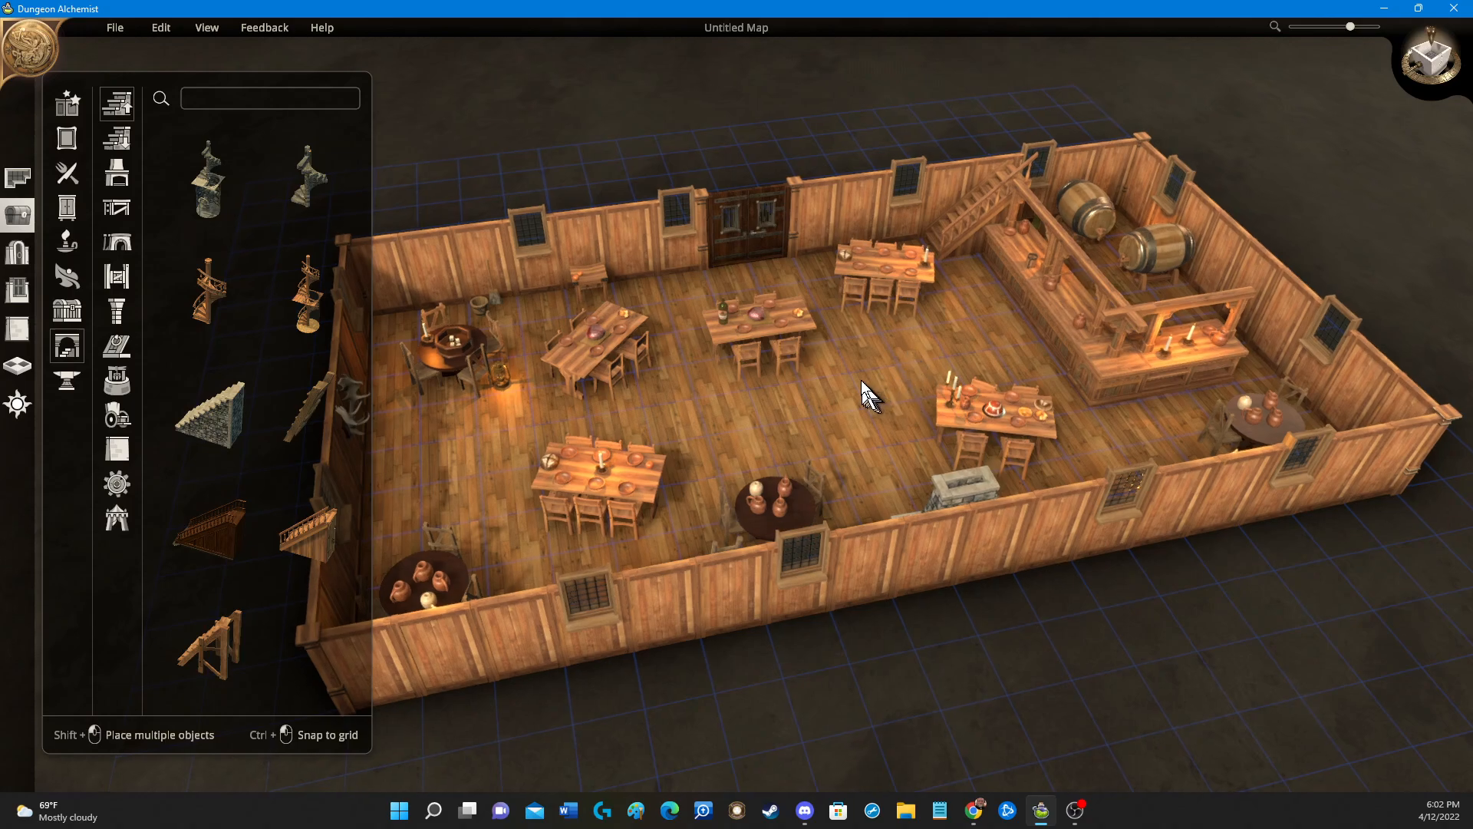
pyautogui.moveTo(863, 384); pyautogui.dragTo(856, 345, button='right')
pyautogui.click(17, 177)
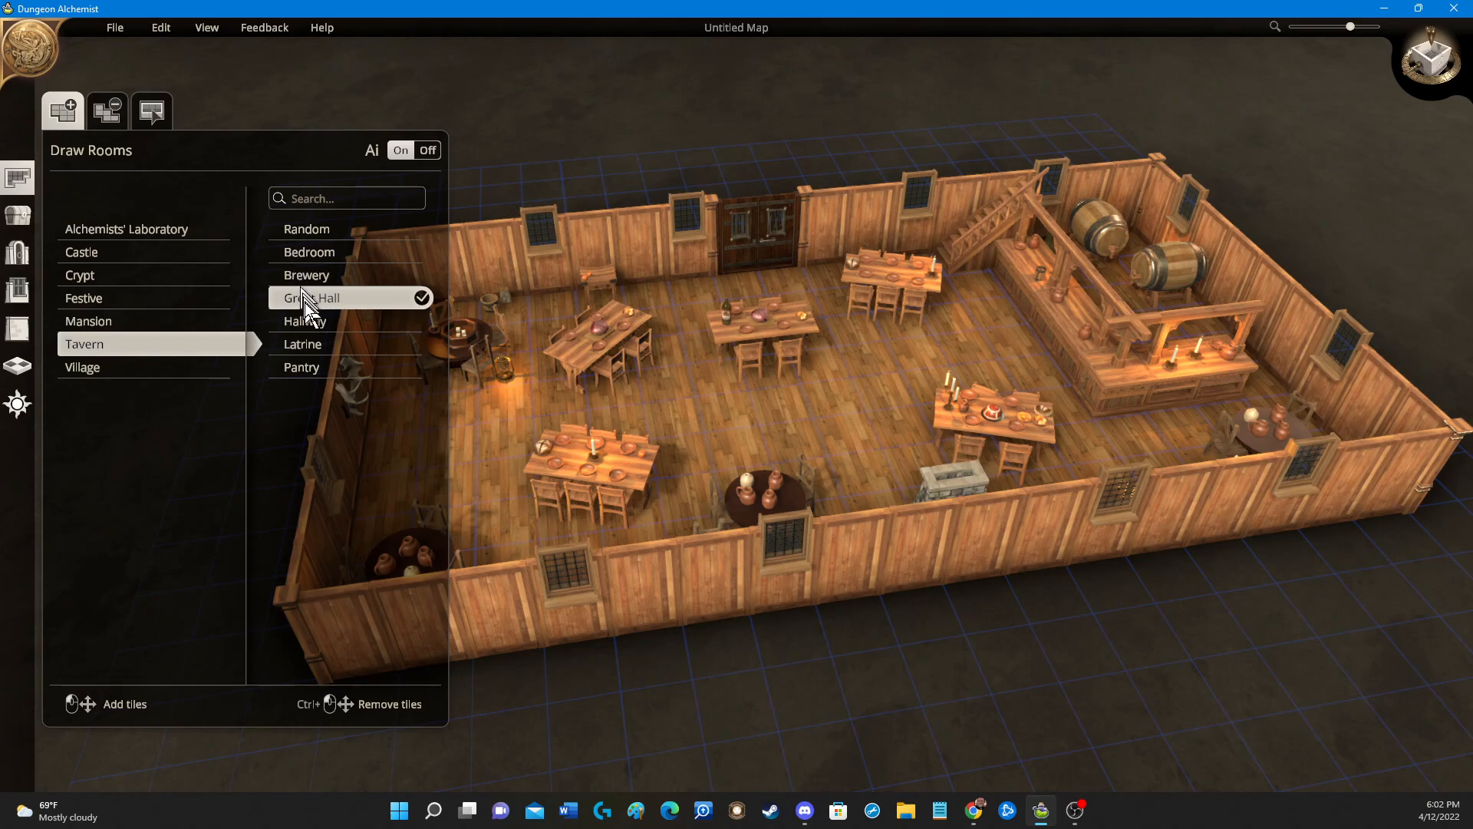
pyautogui.click(335, 253)
pyautogui.moveTo(789, 418); pyautogui.dragTo(752, 460, button='right')
pyautogui.scroll(-3, 778, 495)
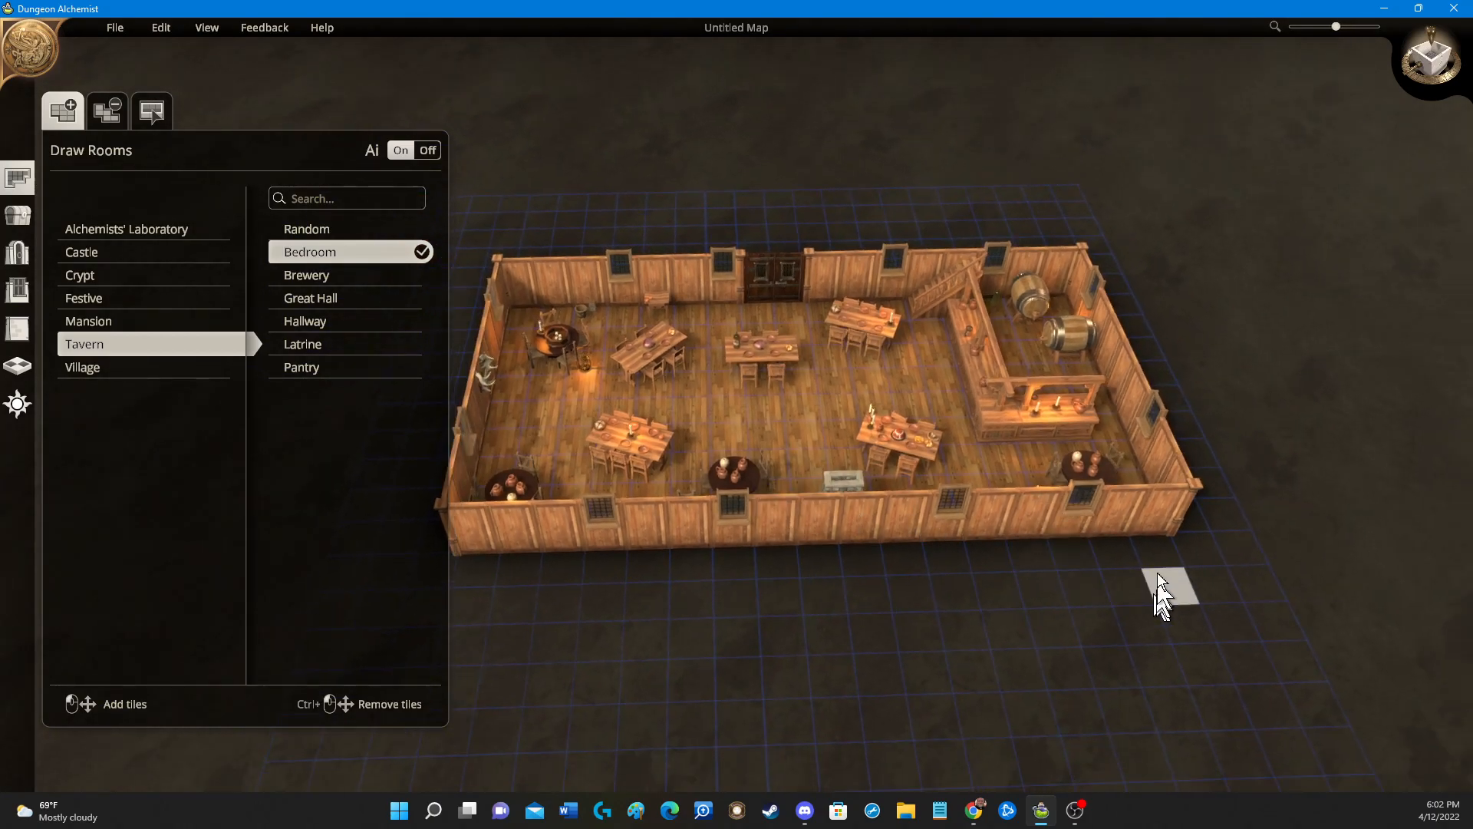
pyautogui.moveTo(1144, 559); pyautogui.dragTo(1139, 634)
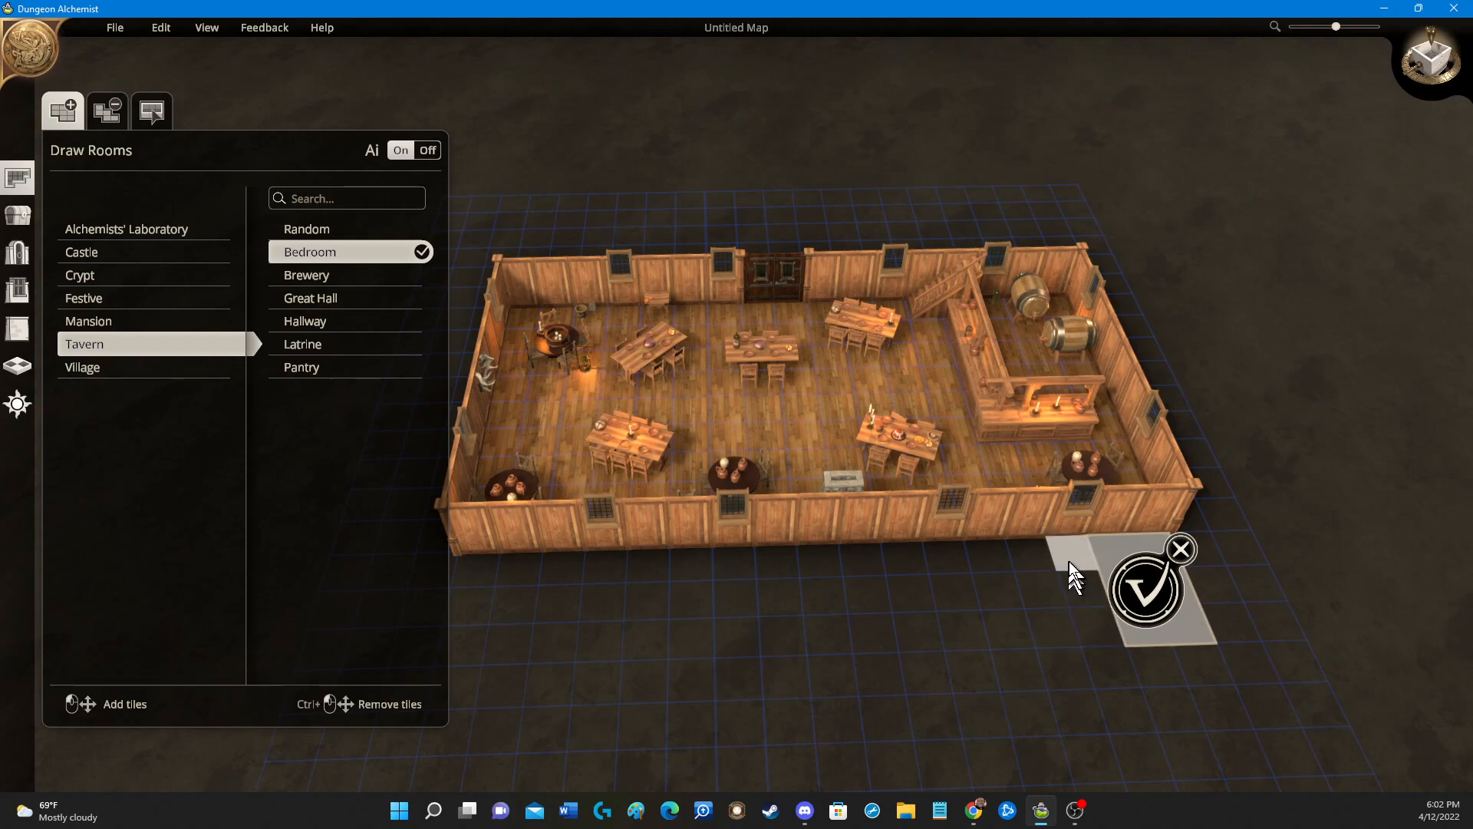
pyautogui.click(1141, 587)
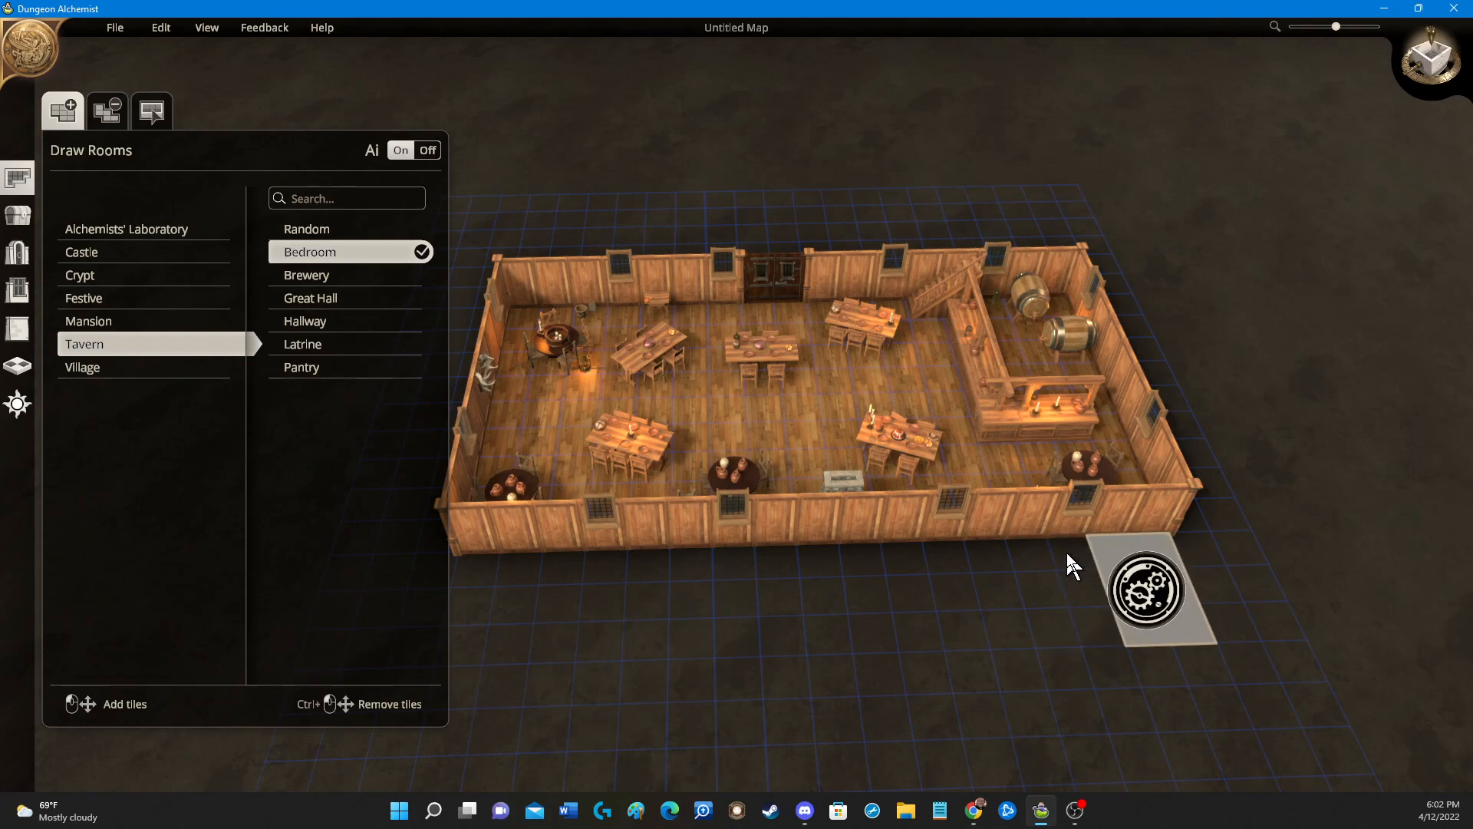
# Continue the row along the fireplace wall with three more adjoining 2 by 3 tile bedrooms.
pyautogui.moveTo(1066, 553); pyautogui.dragTo(953, 642)
pyautogui.click(1037, 604)
pyautogui.click(980, 604)
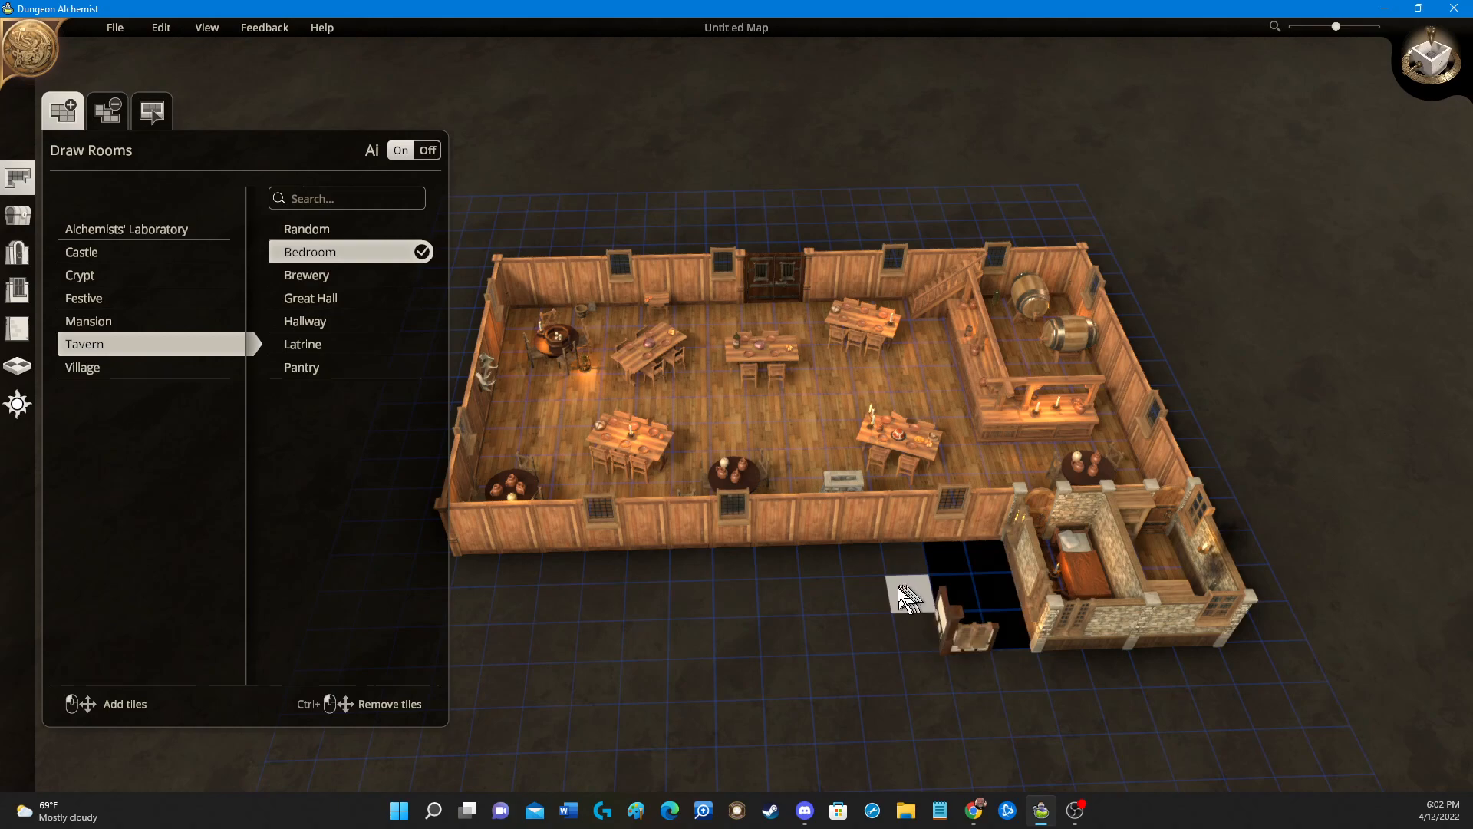
pyautogui.moveTo(887, 583); pyautogui.dragTo(860, 646)
pyautogui.click(874, 603)
# Extend the bedroom row by another three 2 by 3 tile rooms, heading away from the bar.
pyautogui.moveTo(807, 564); pyautogui.dragTo(773, 652)
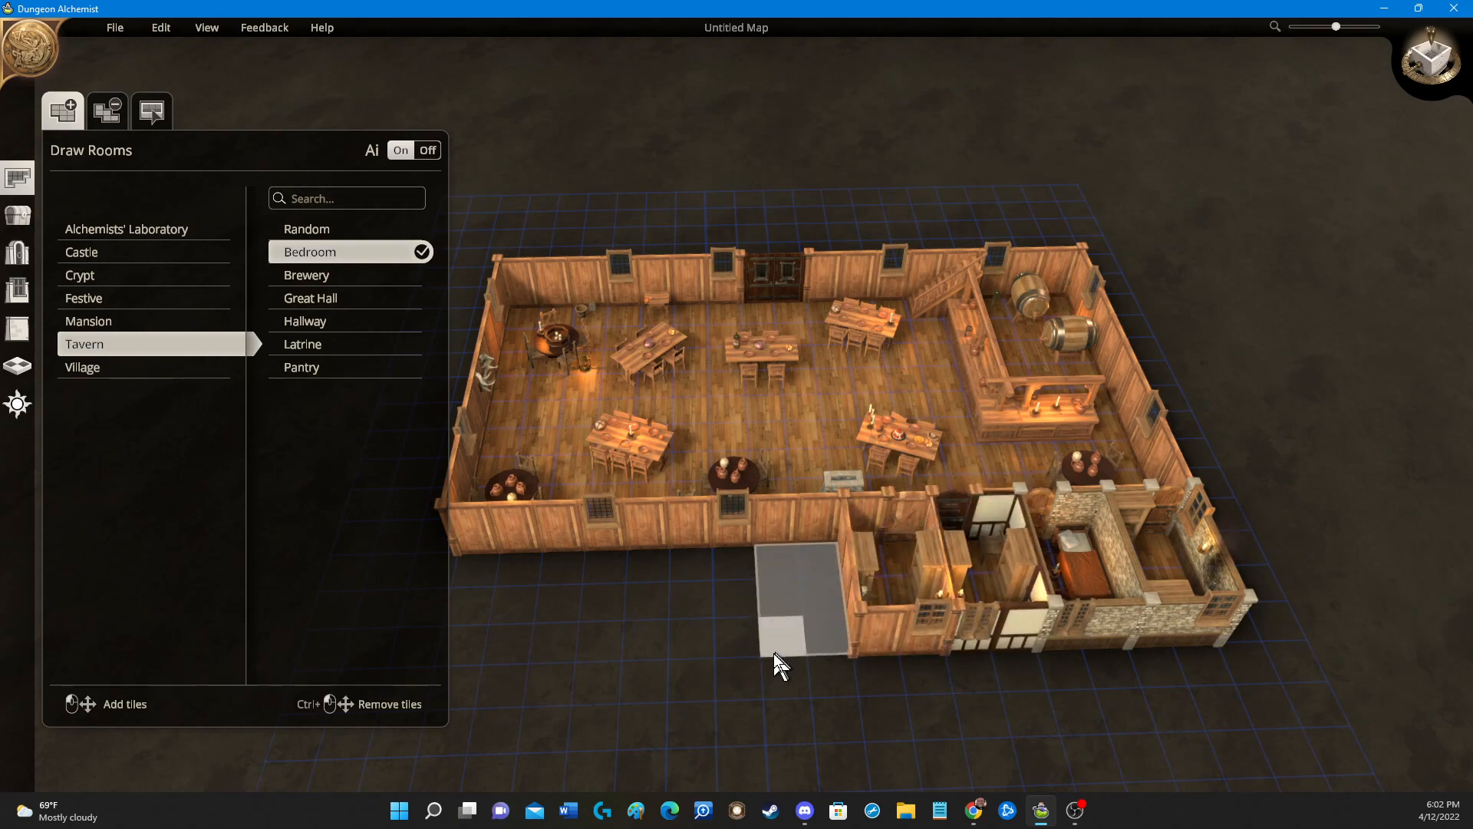
pyautogui.click(787, 591)
pyautogui.moveTo(749, 561); pyautogui.dragTo(688, 644)
pyautogui.click(709, 595)
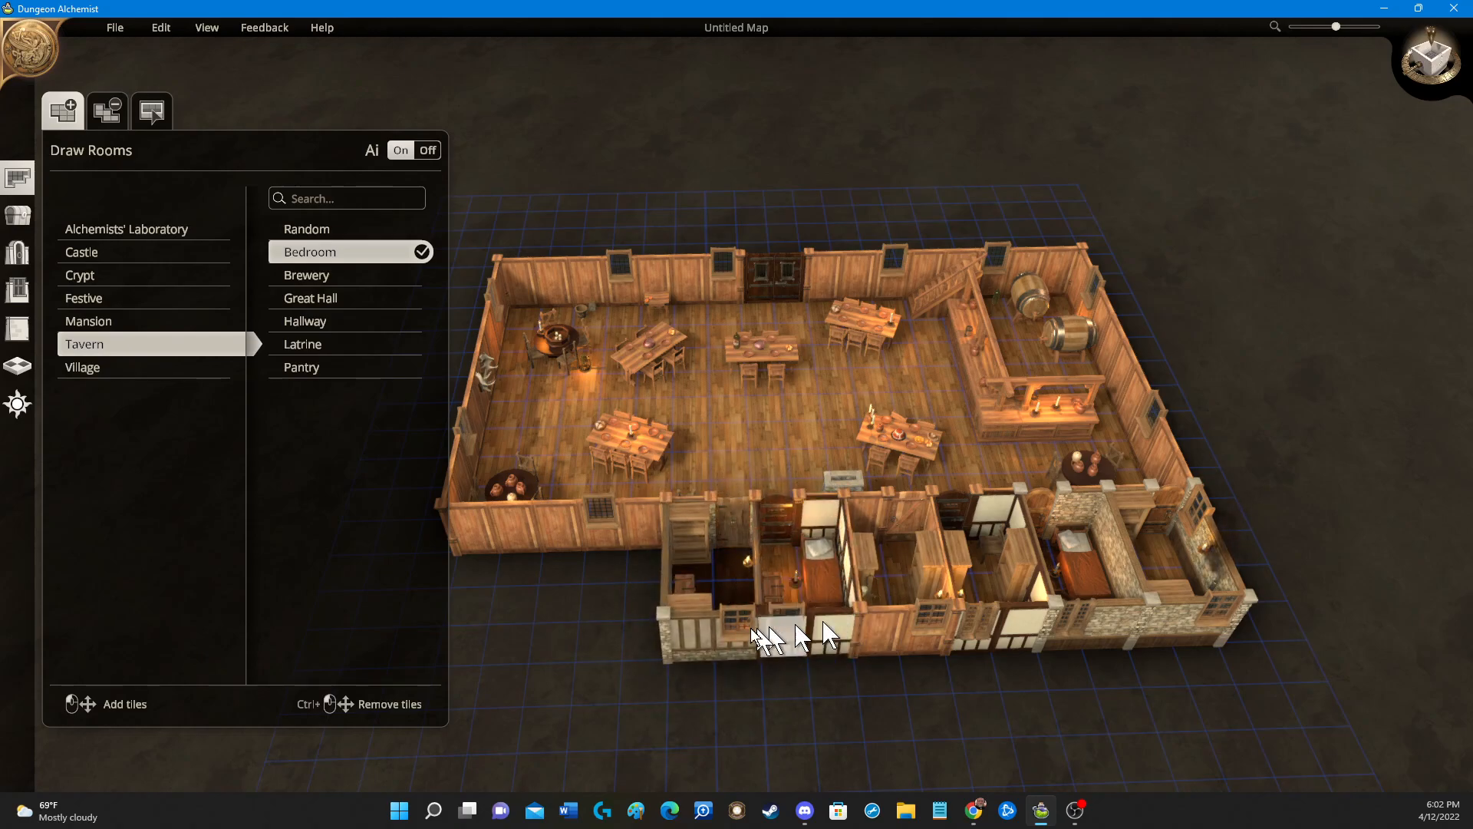
pyautogui.moveTo(603, 609); pyautogui.dragTo(583, 625)
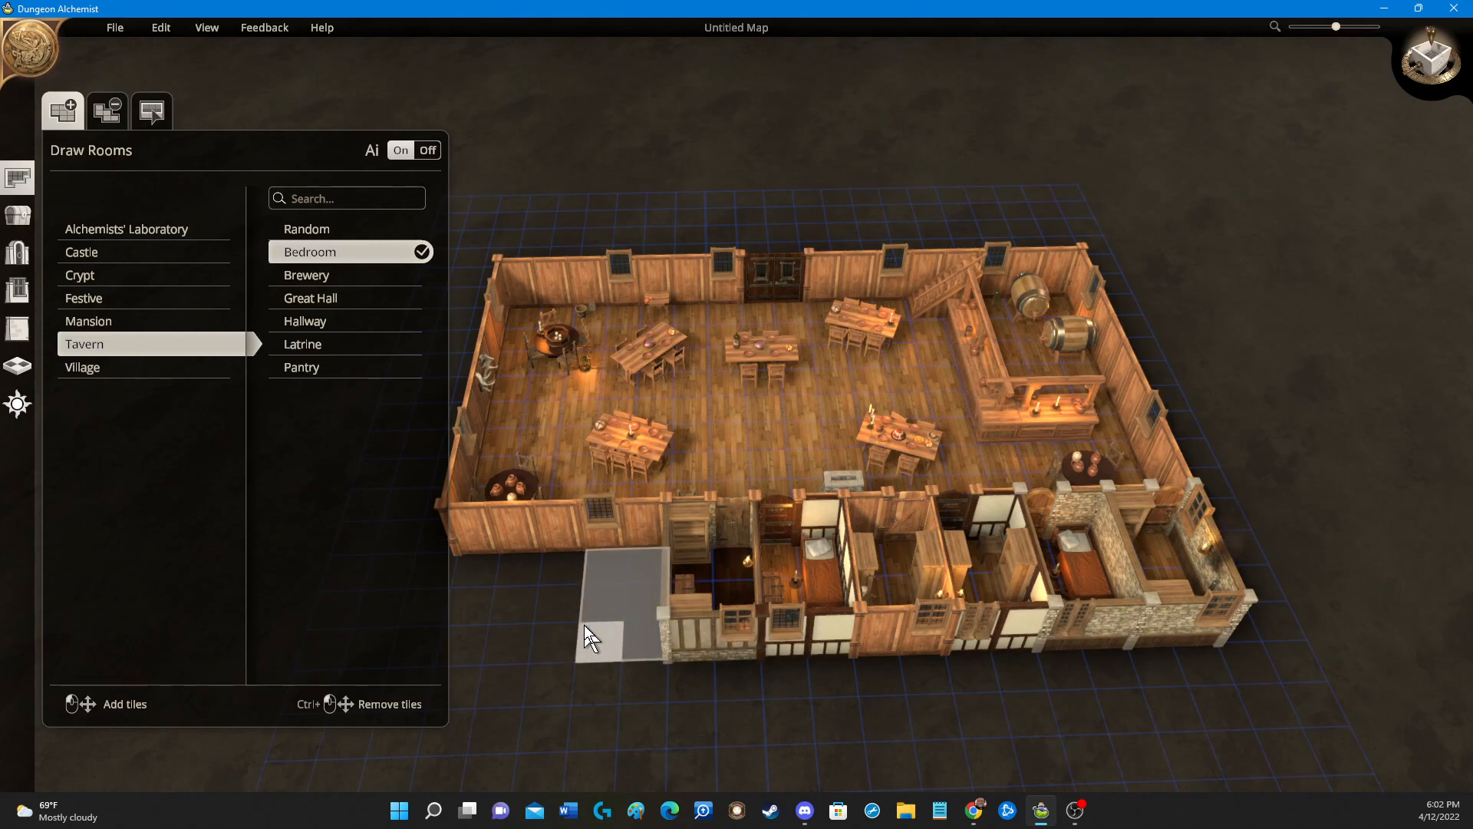
pyautogui.click(639, 606)
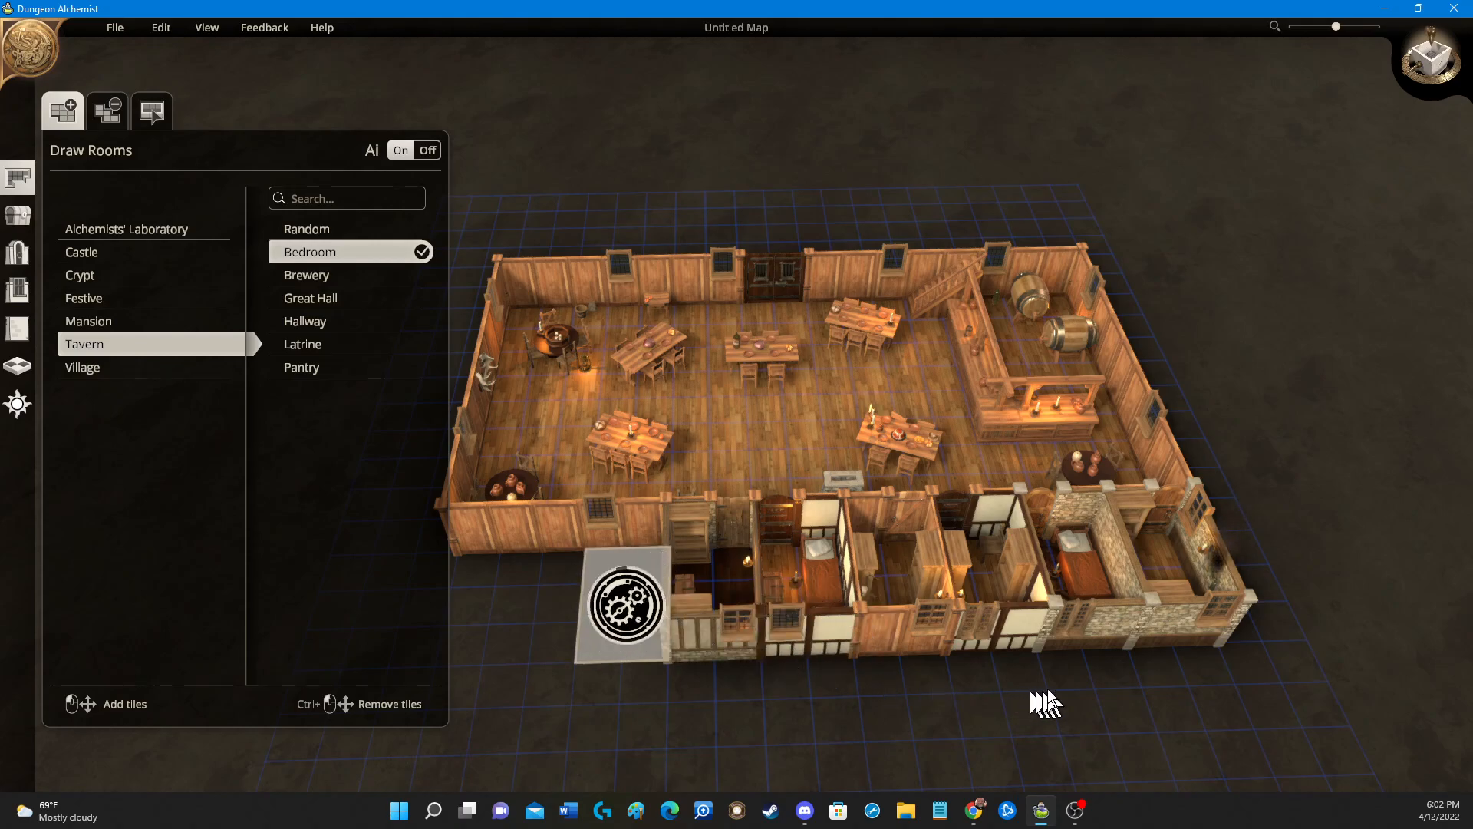
# Inspect the bedroom row from several angles and switch the map to the perspective top-down view.
pyautogui.moveTo(975, 658); pyautogui.dragTo(272, 625, button='right')
pyautogui.moveTo(266, 613)
pyautogui.mouseDown(button='middle')
pyautogui.moveTo(414, 625)
pyautogui.moveTo(246, 609)
pyautogui.mouseUp(button='middle')
pyautogui.moveTo(708, 415); pyautogui.dragTo(954, 677, button='right')
pyautogui.moveTo(901, 635); pyautogui.dragTo(959, 567, button='middle')
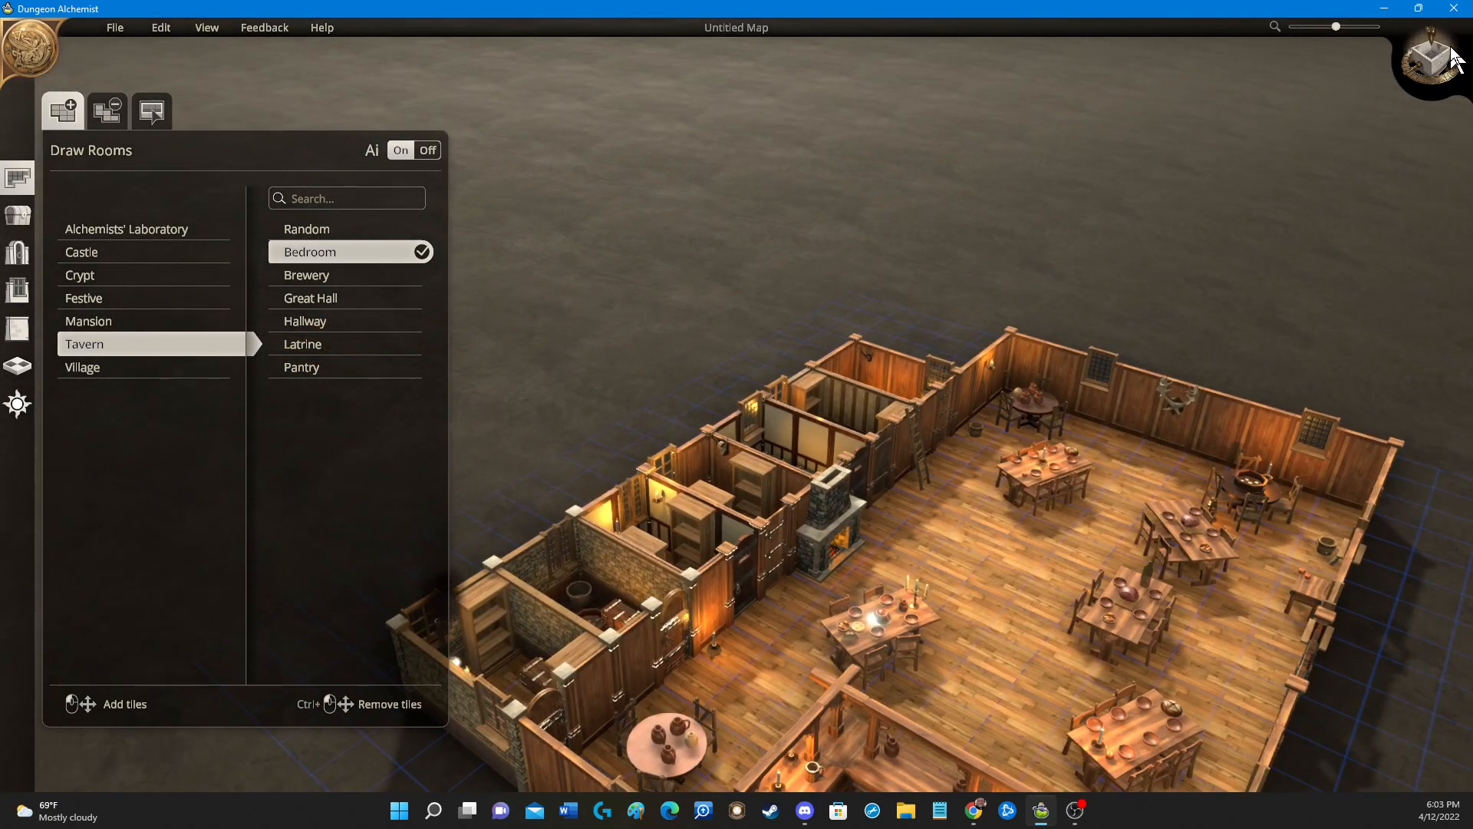
pyautogui.click(1429, 60)
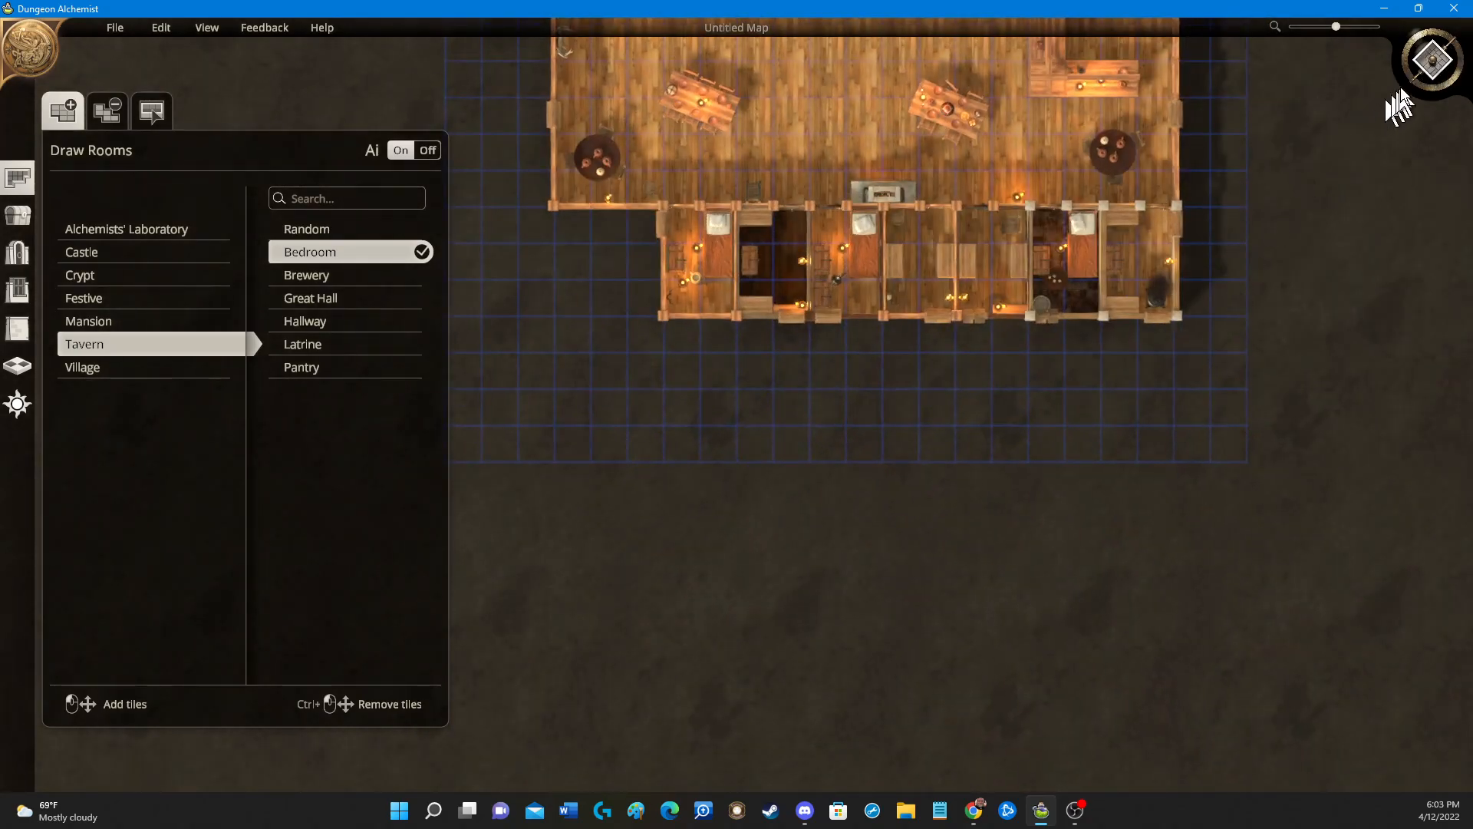
pyautogui.click(1432, 62)
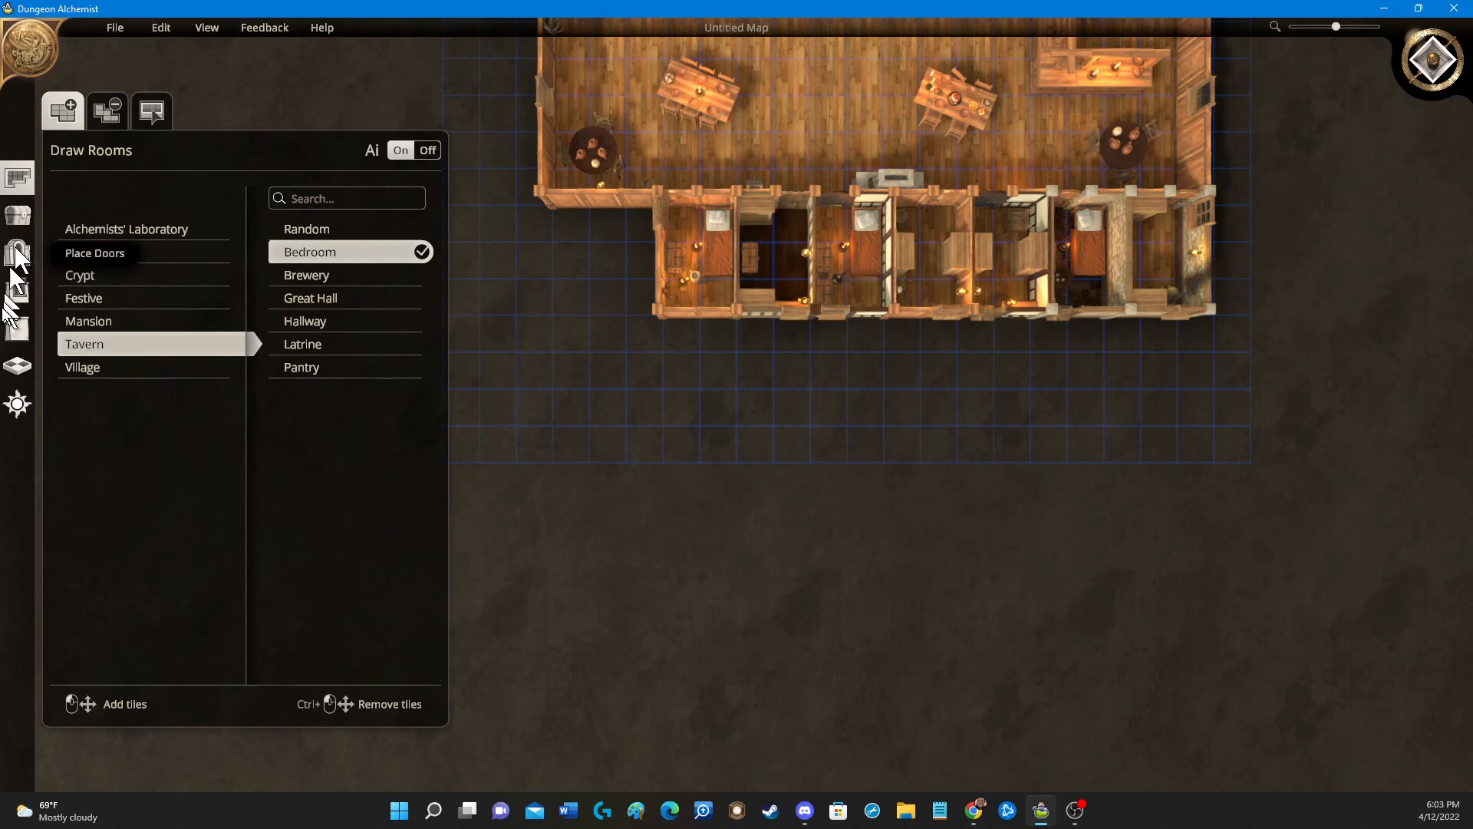
# Change all walls of the six bedrooms nearest the bar to the light wood panels that match the great hall.
pyautogui.click(19, 328)
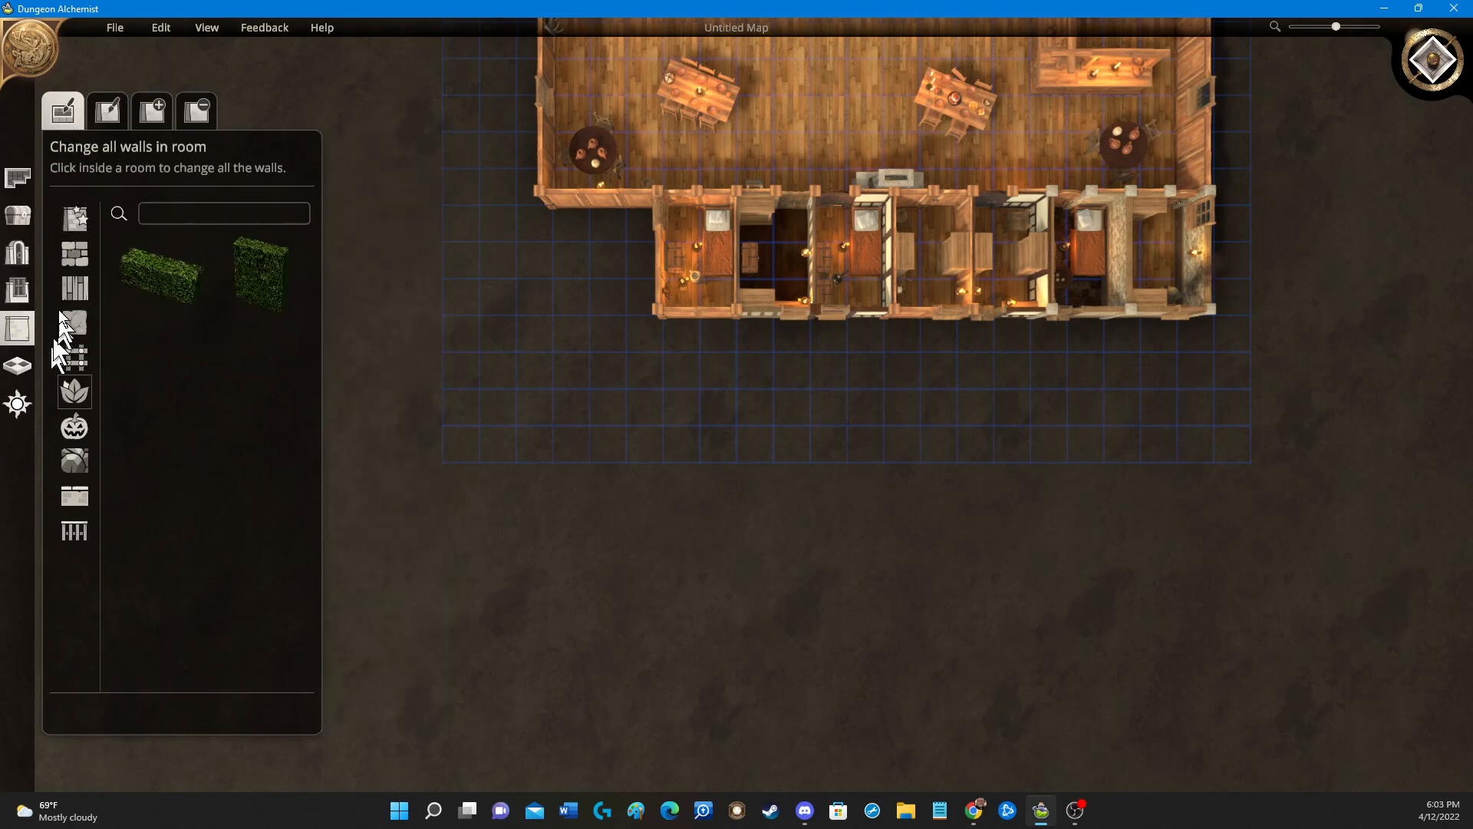
pyautogui.click(74, 288)
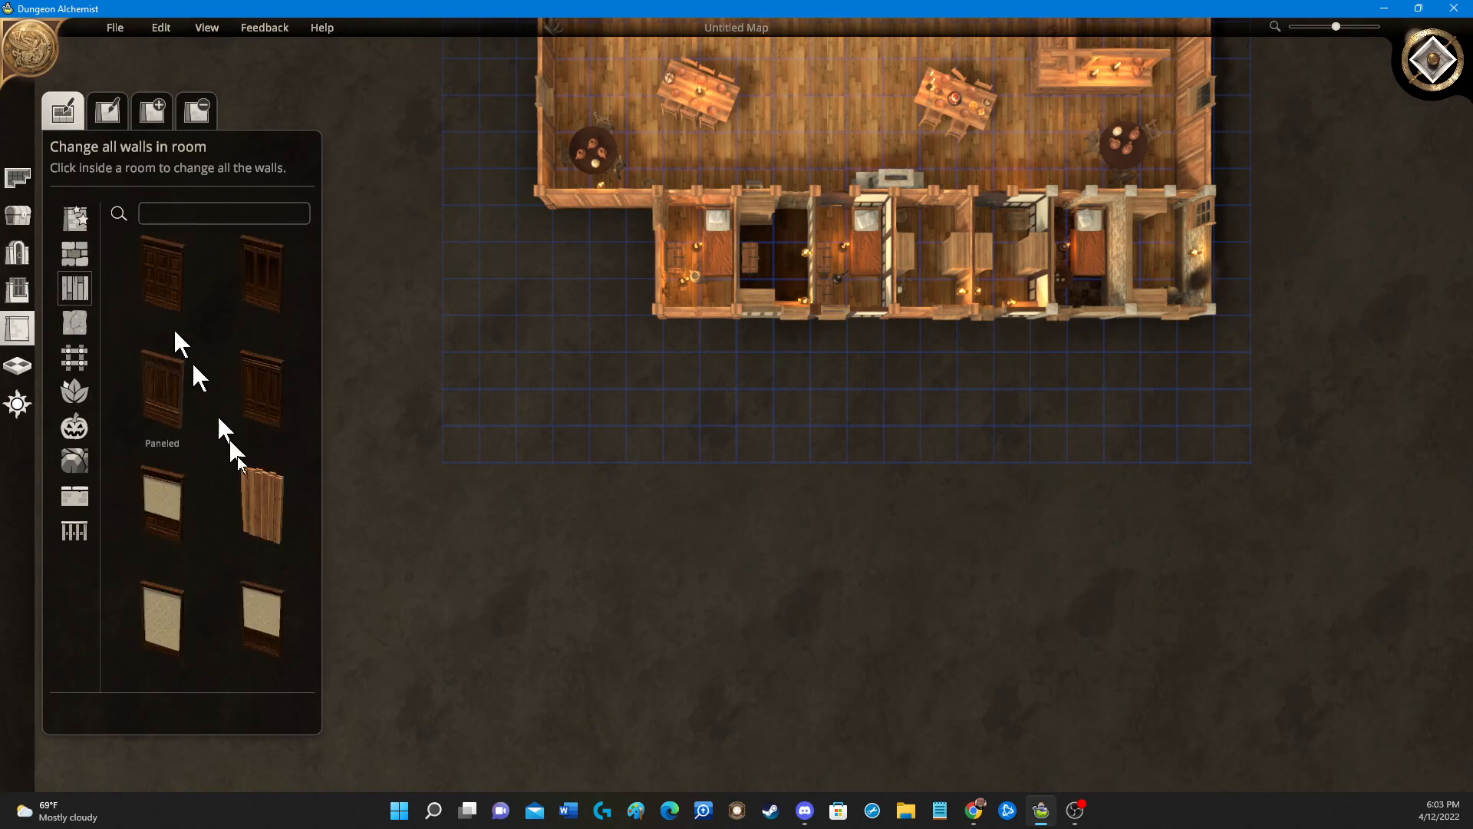
pyautogui.scroll(-1, 223, 534)
pyautogui.scroll(-3, 223, 529)
pyautogui.click(164, 546)
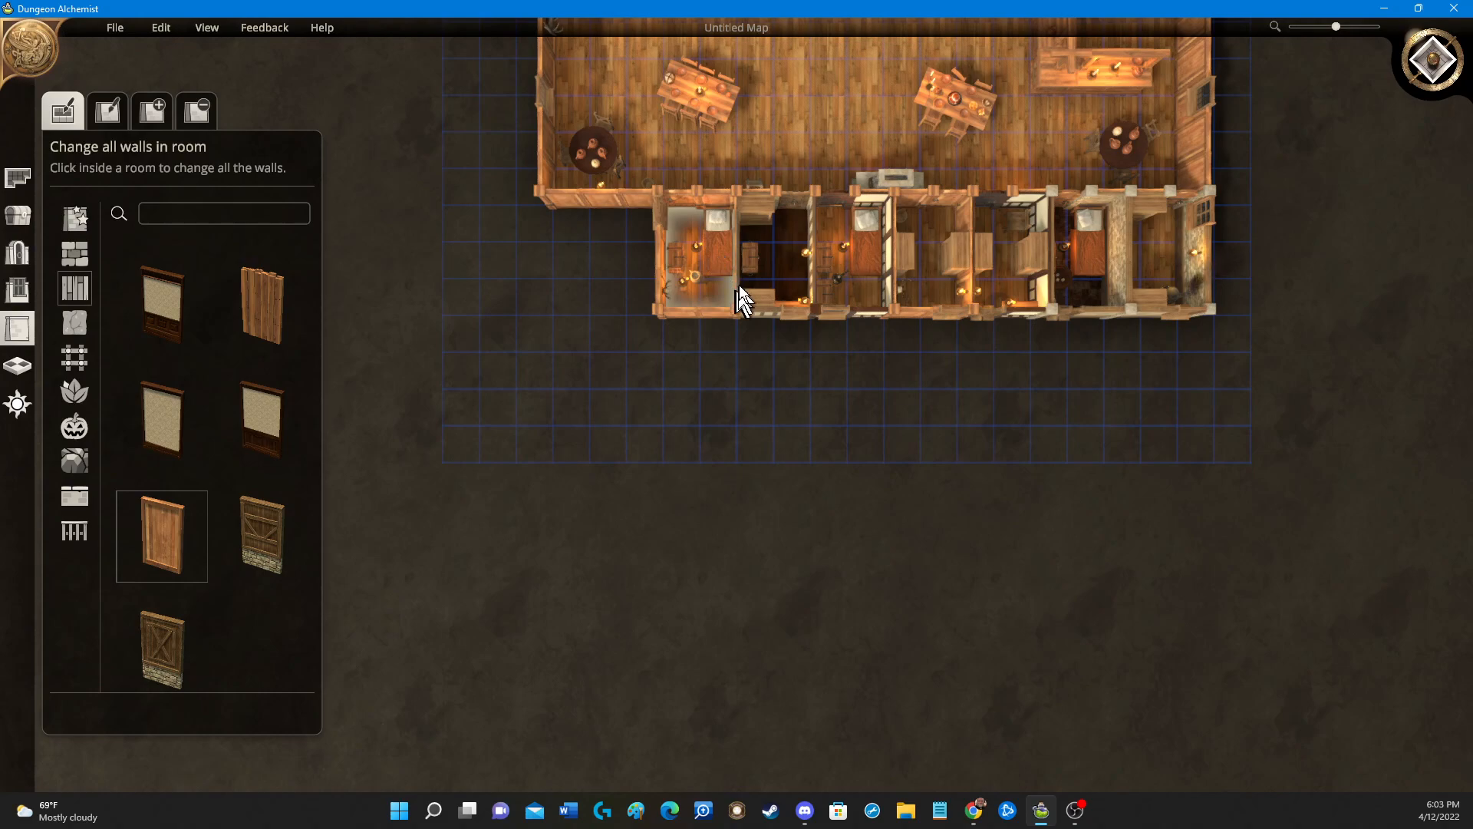
pyautogui.click(790, 250)
pyautogui.click(871, 261)
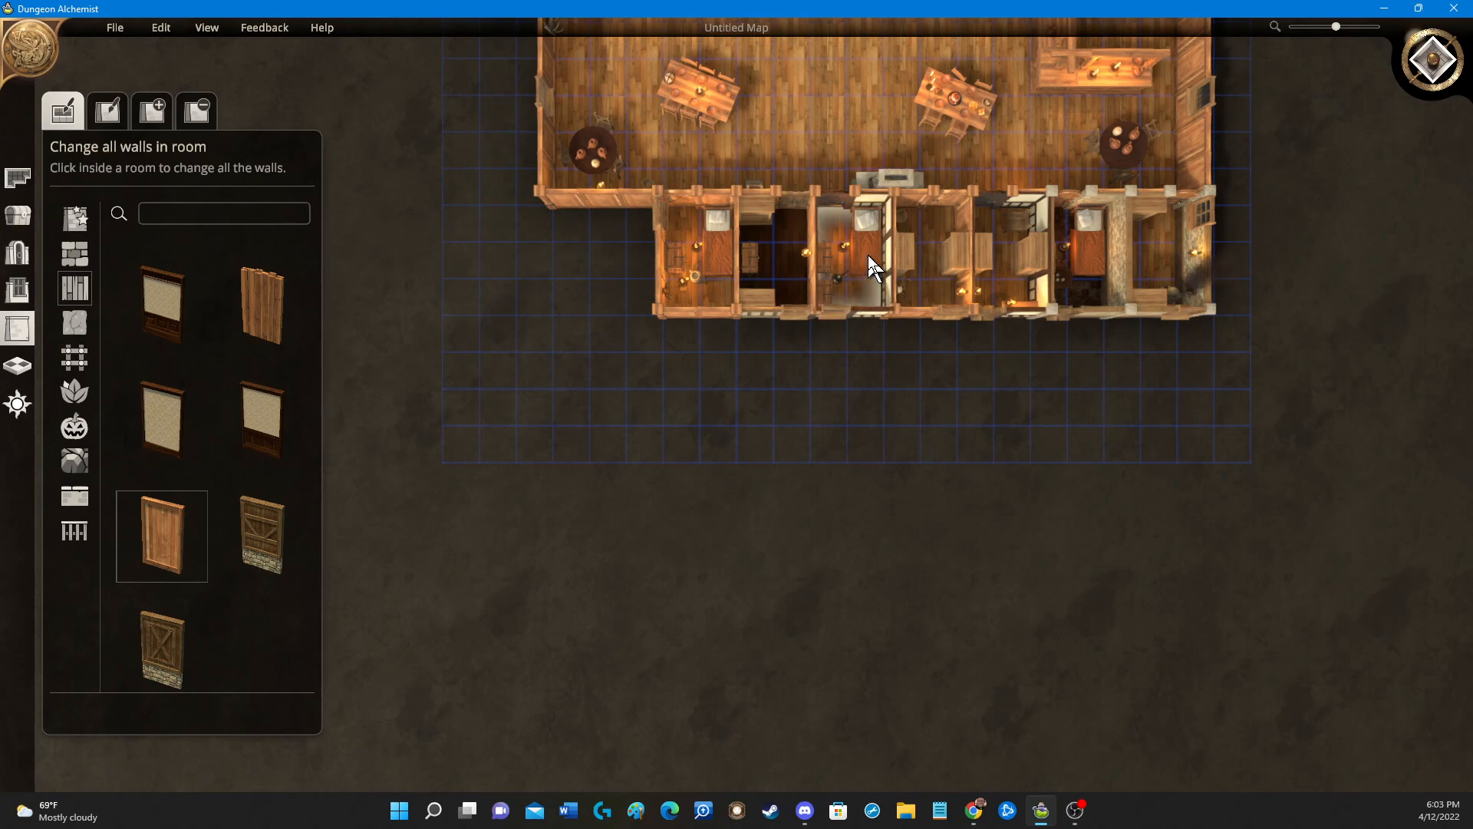
pyautogui.click(927, 260)
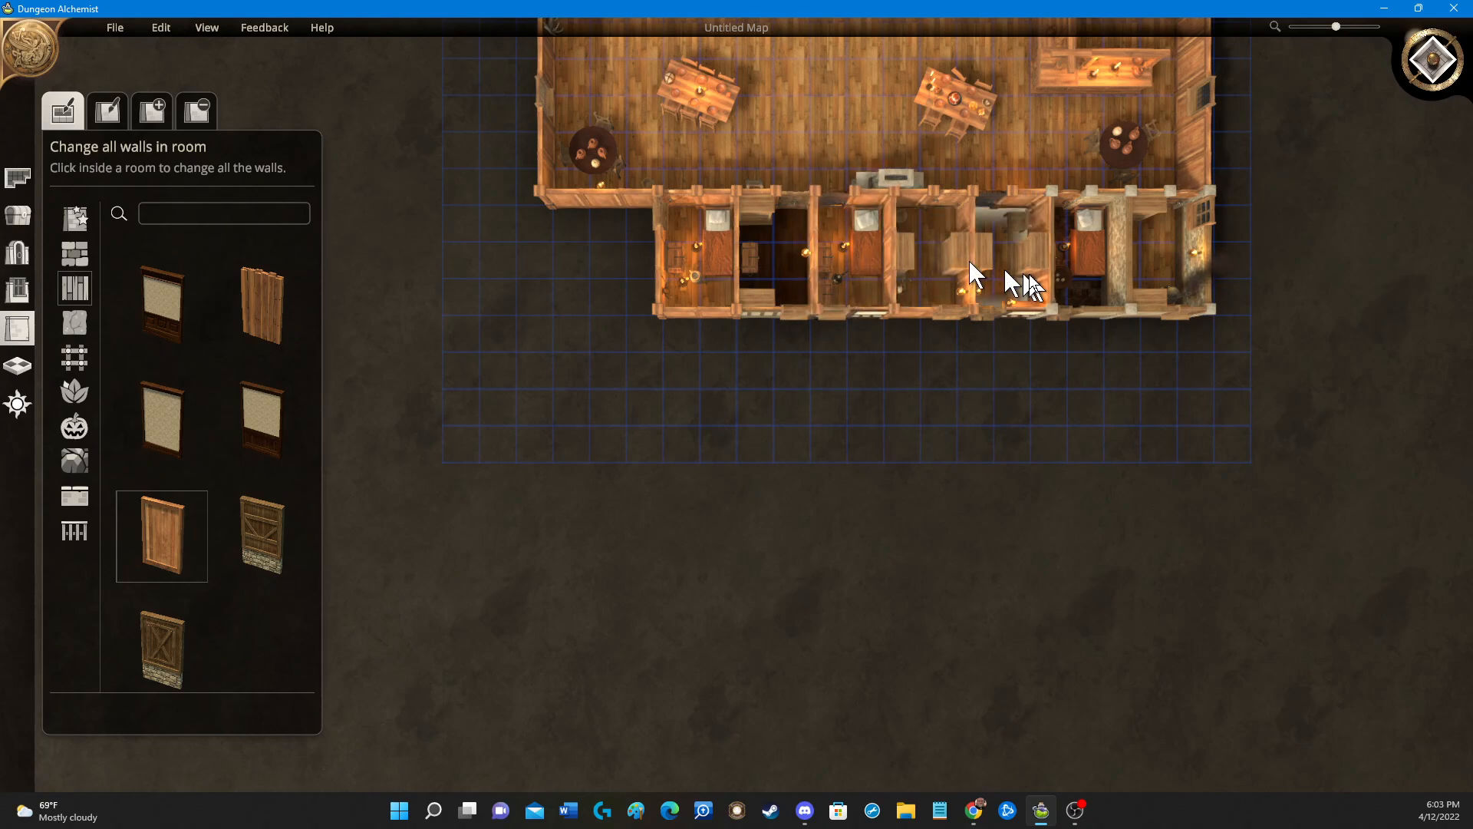
pyautogui.click(1012, 283)
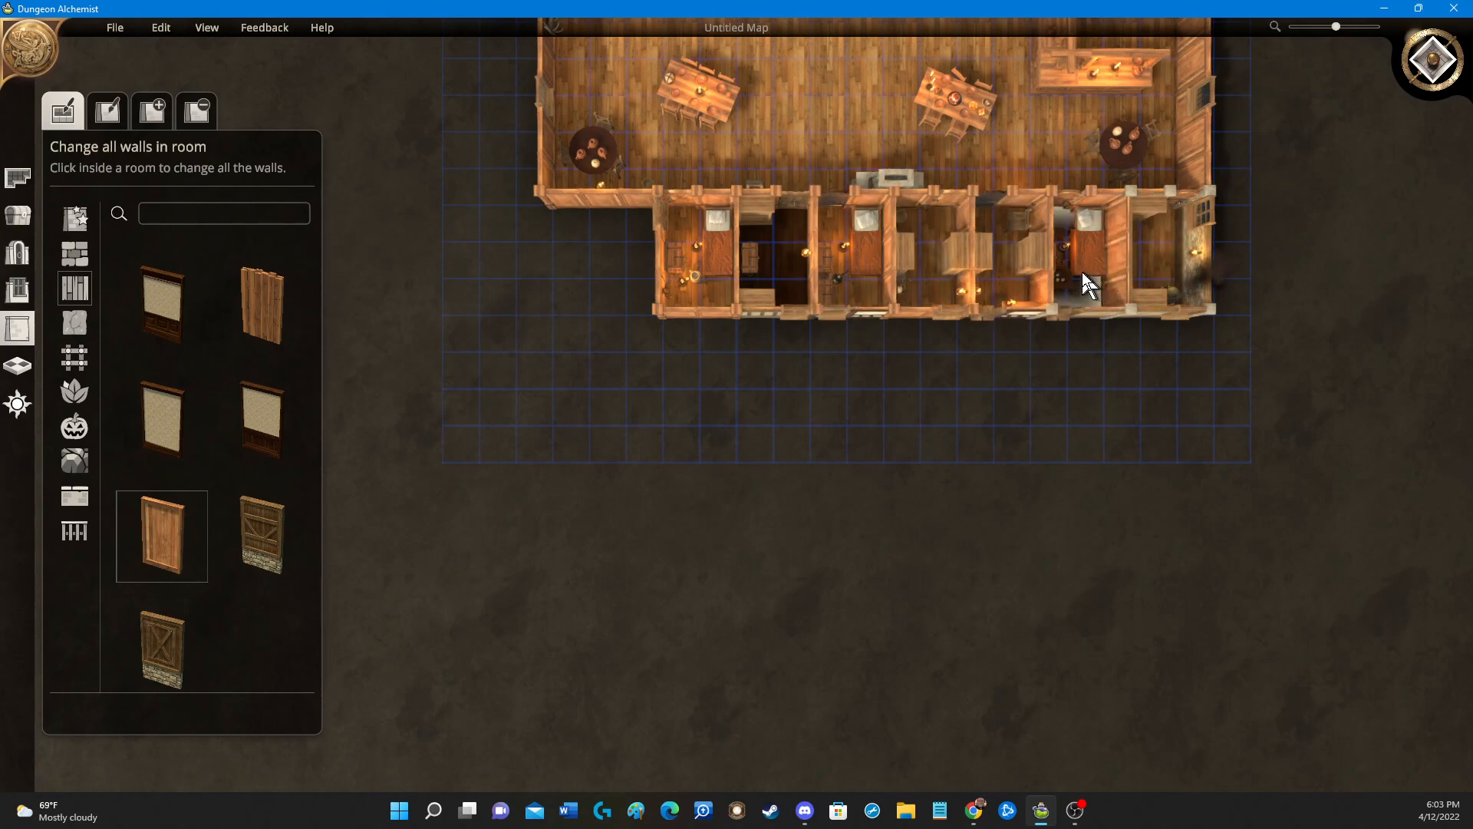
pyautogui.click(1082, 273)
pyautogui.click(1145, 262)
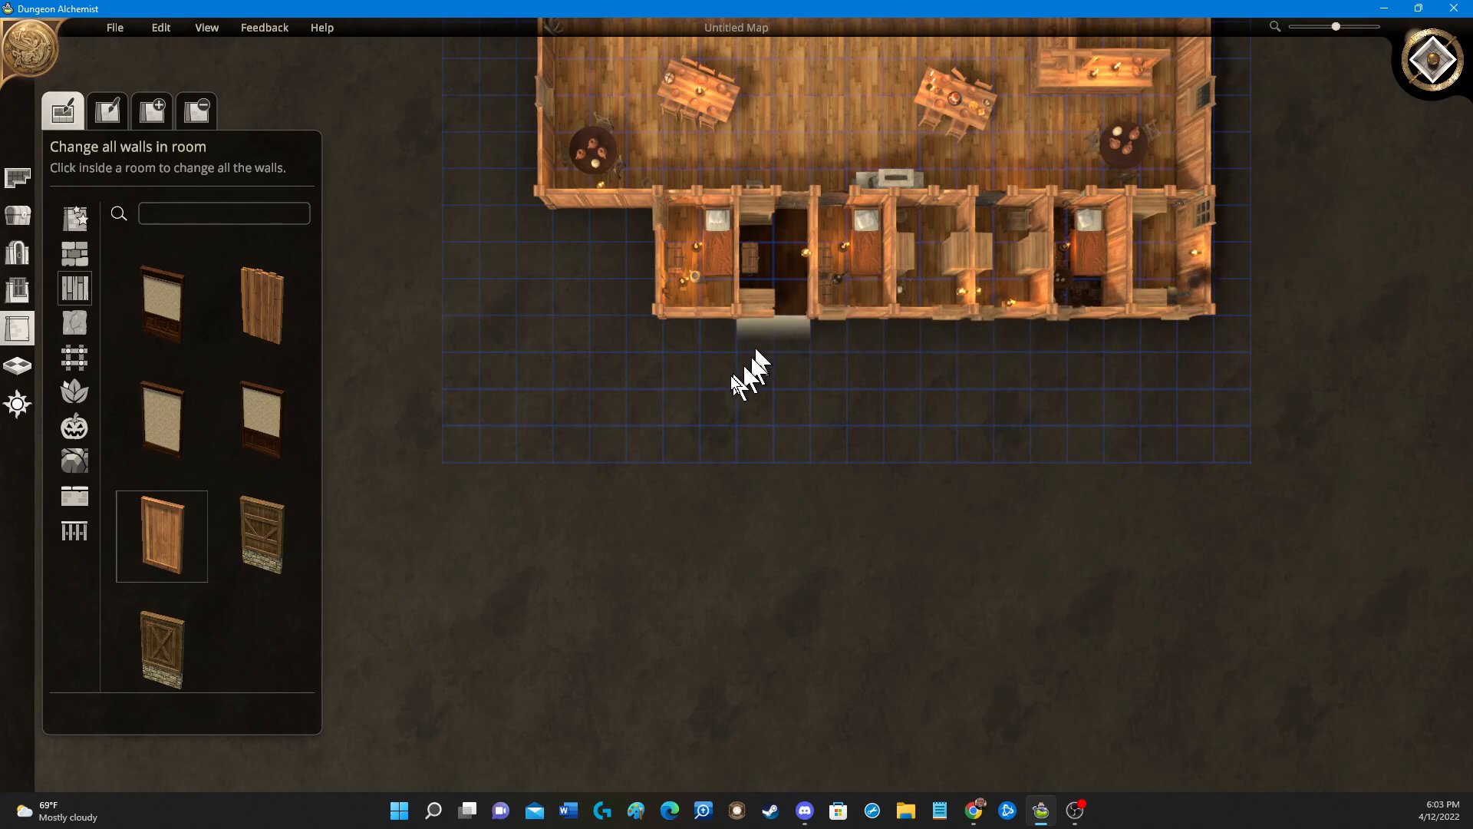
pyautogui.moveTo(774, 399); pyautogui.dragTo(209, 125, button='middle')
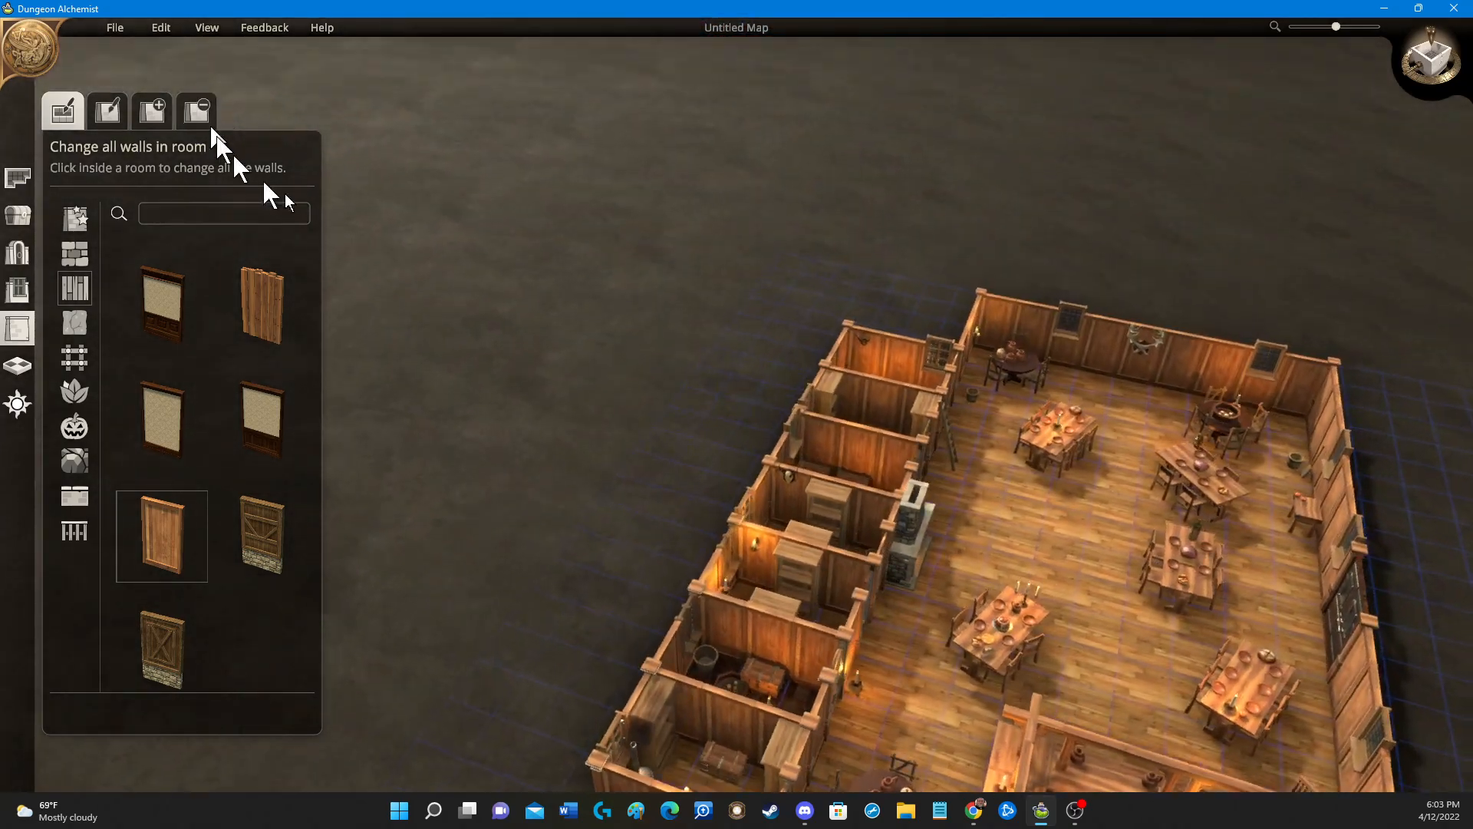
# Delete the two cabinets along the shared wall between the third and fourth bedrooms from the bar.
pyautogui.moveTo(976, 519); pyautogui.dragTo(729, 509, button='middle')
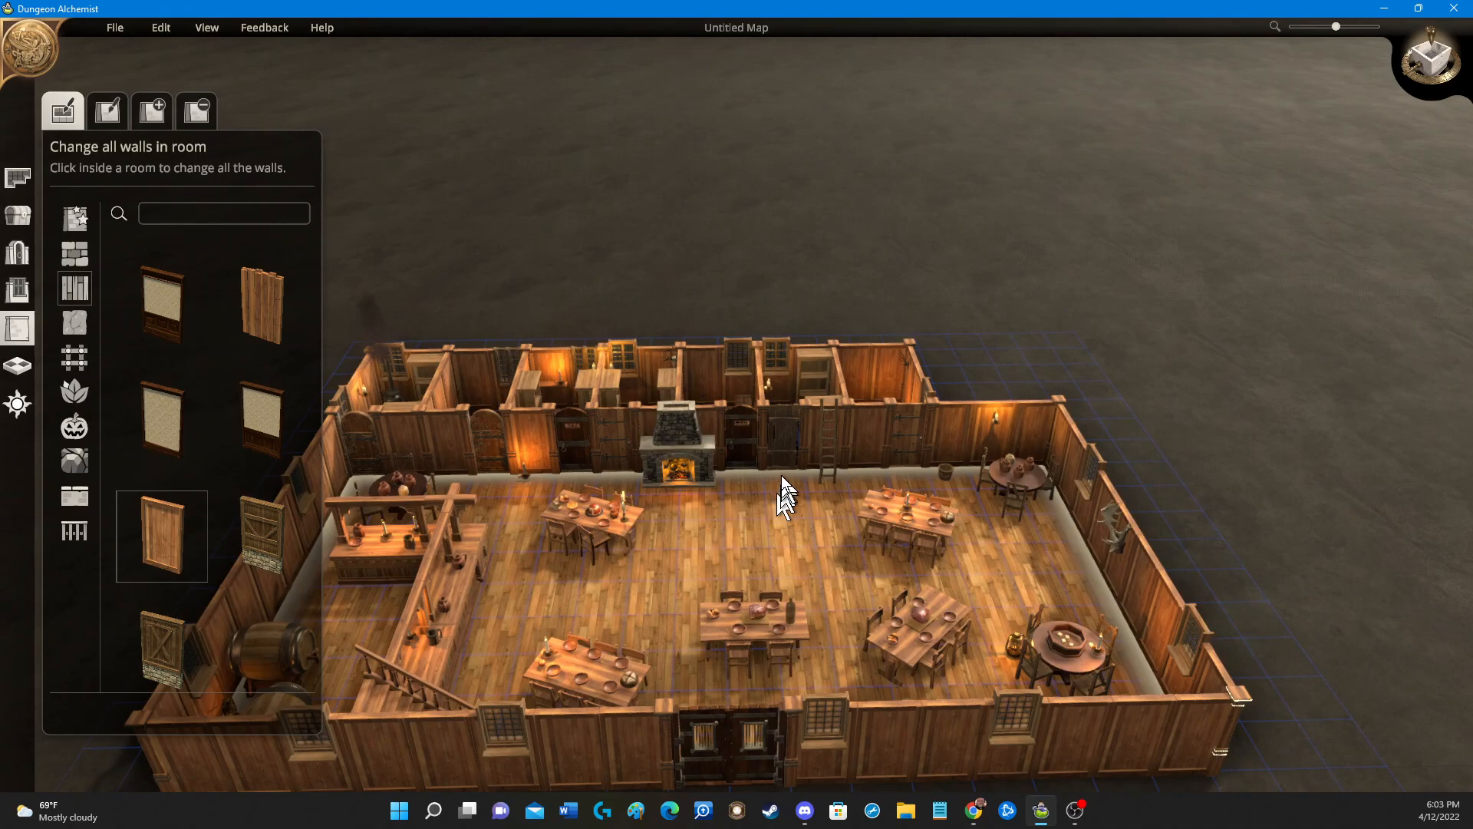
pyautogui.moveTo(790, 516); pyautogui.dragTo(922, 734, button='middle')
pyautogui.moveTo(854, 683); pyautogui.dragTo(904, 676, button='middle')
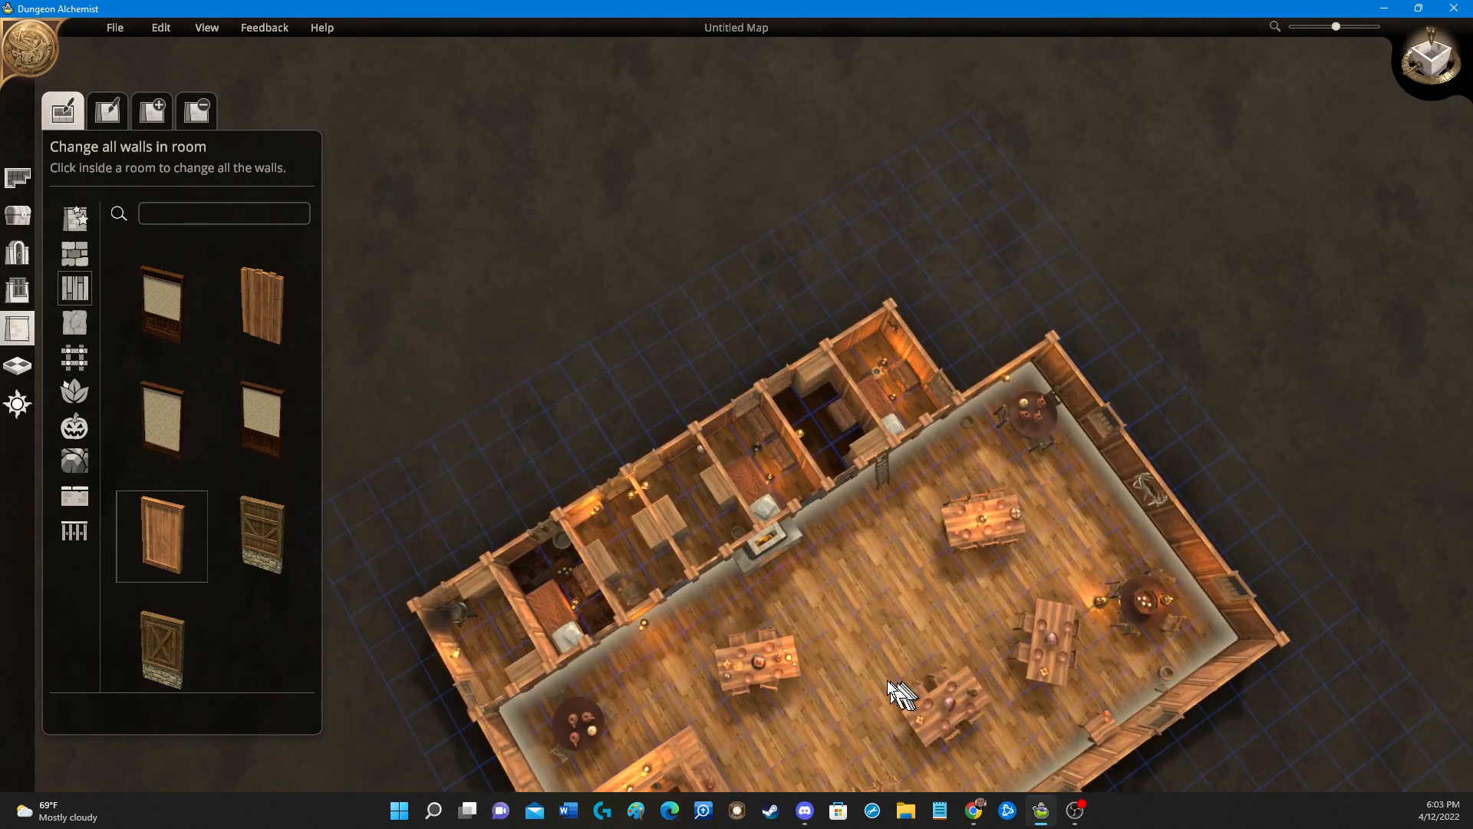
pyautogui.click(17, 215)
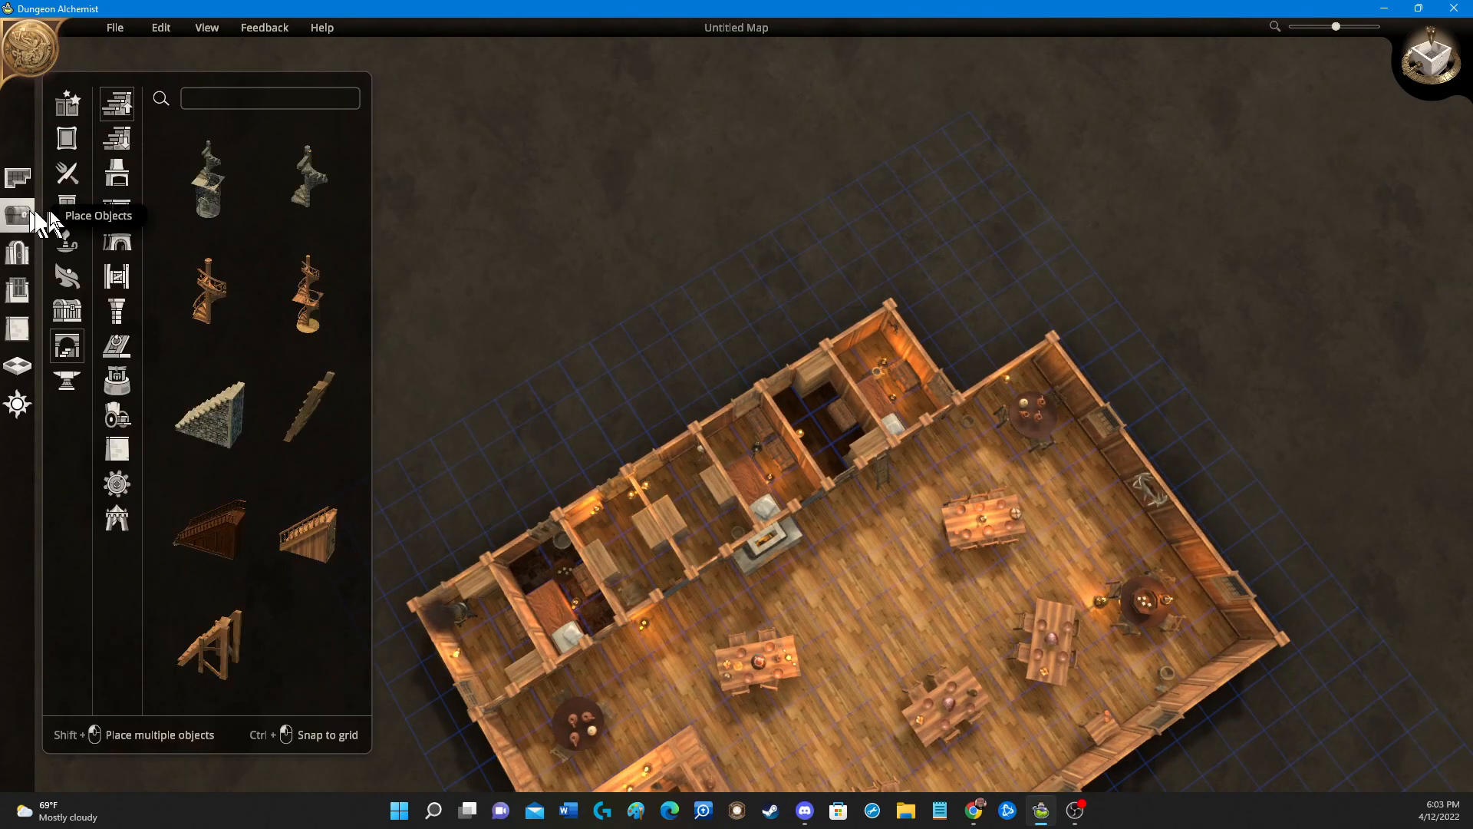
pyautogui.click(676, 514)
pyautogui.click(693, 579)
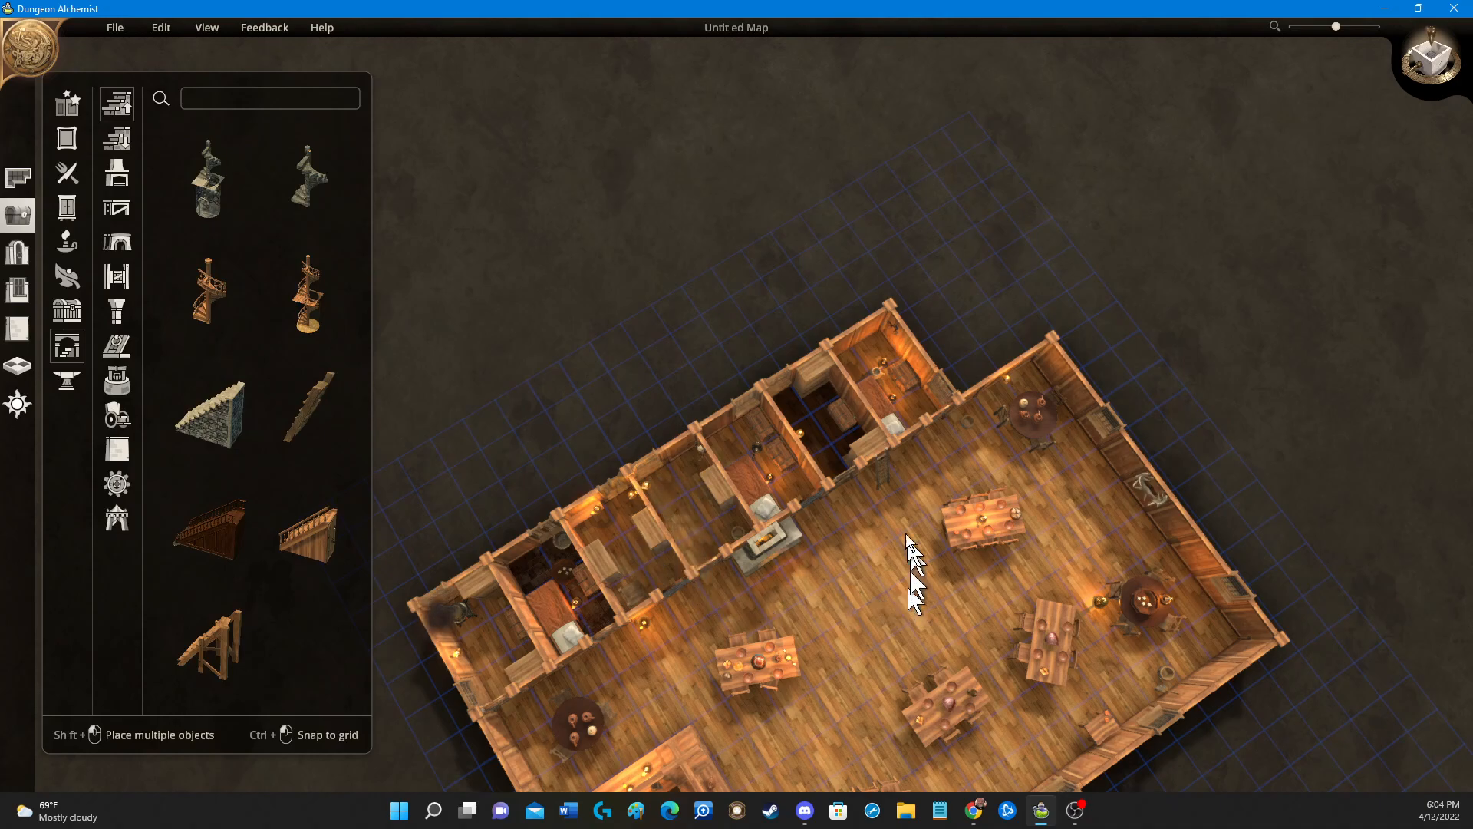
pyautogui.click(625, 522)
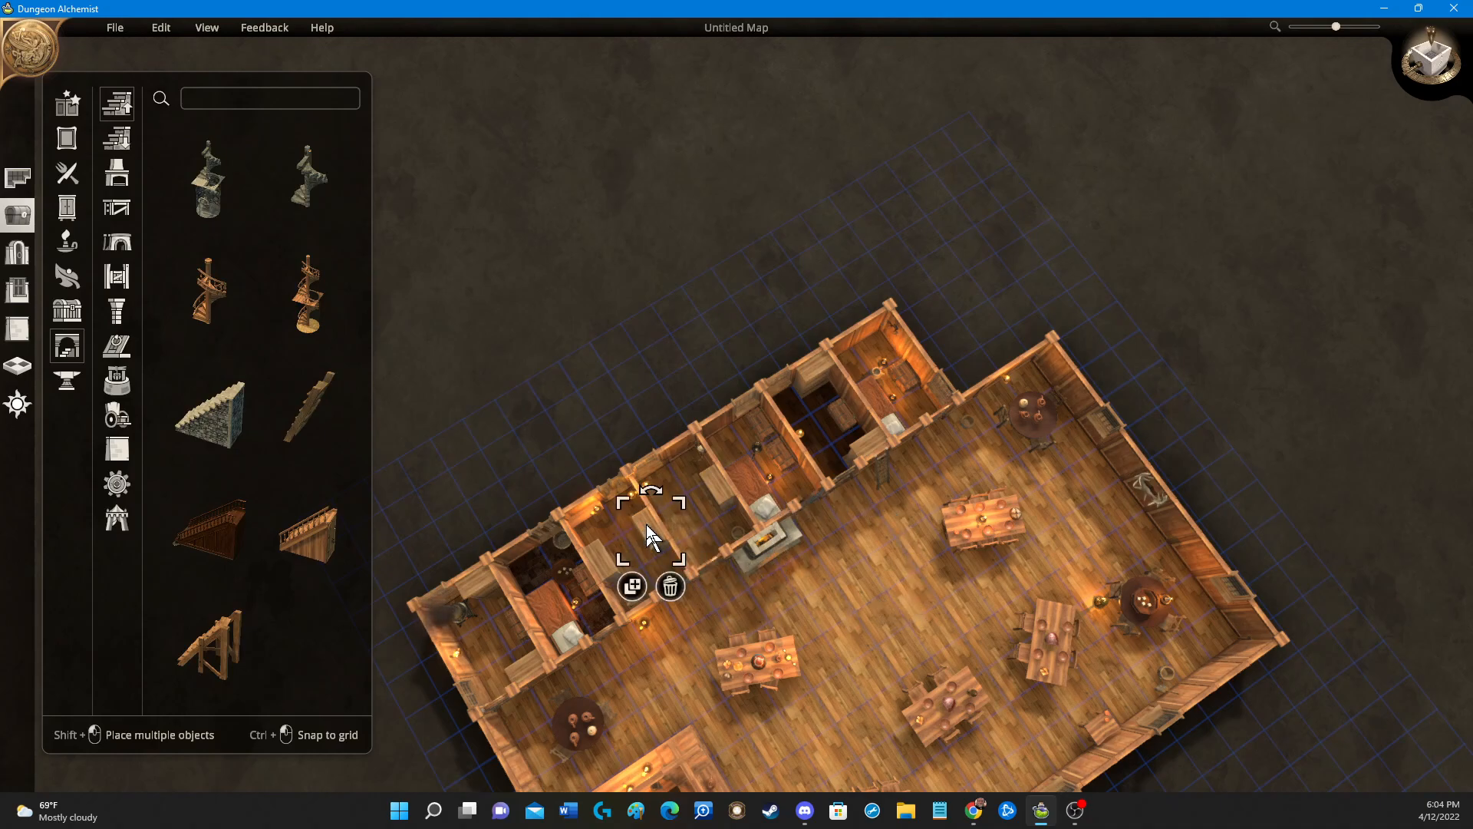
pyautogui.click(670, 587)
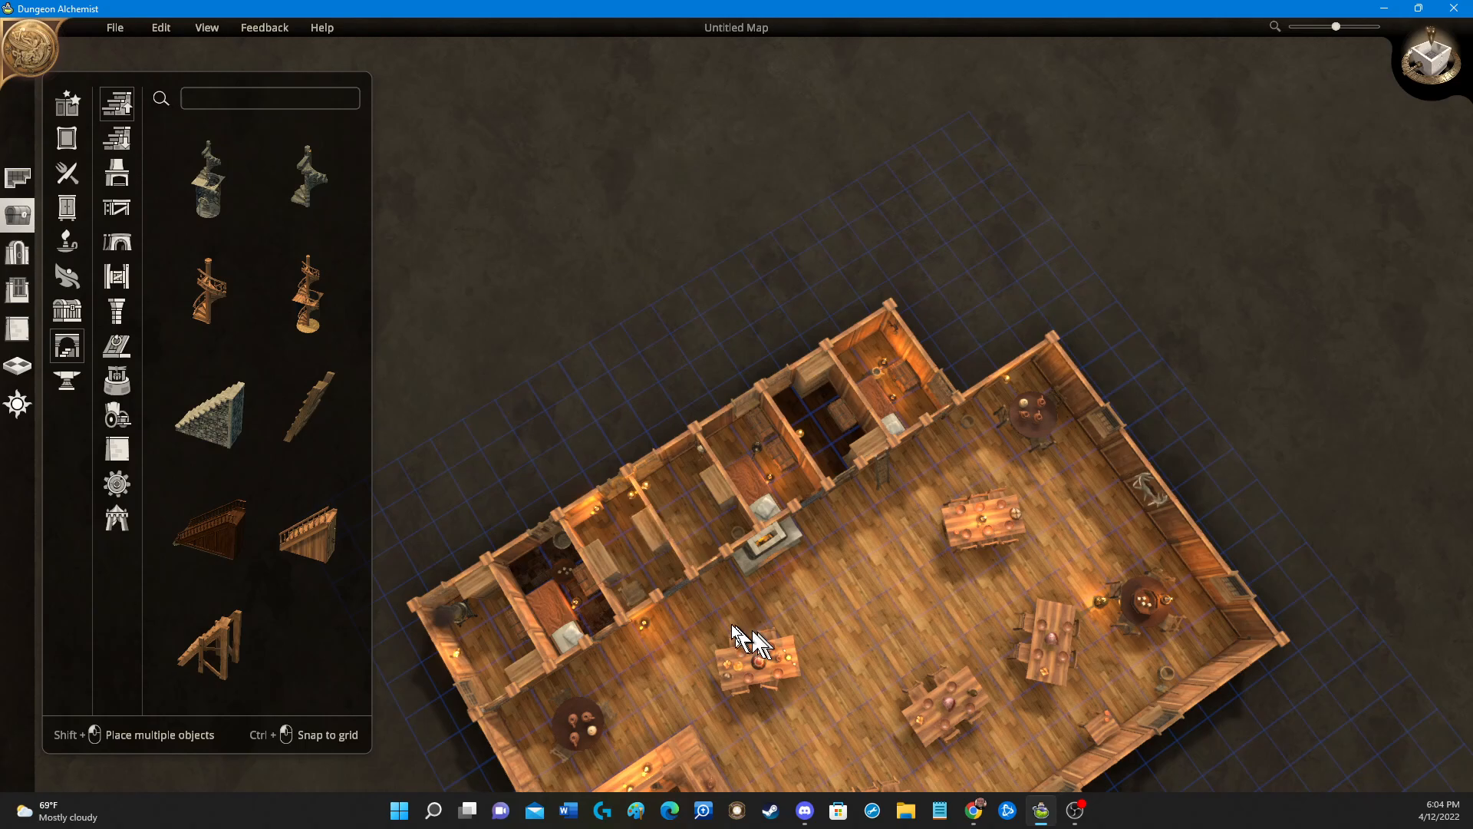
# Move the cabinet in the bedroom nearest the bar against its outer end wall and place a copy of the neighbouring room's bed there.
pyautogui.click(481, 578)
pyautogui.click(504, 634)
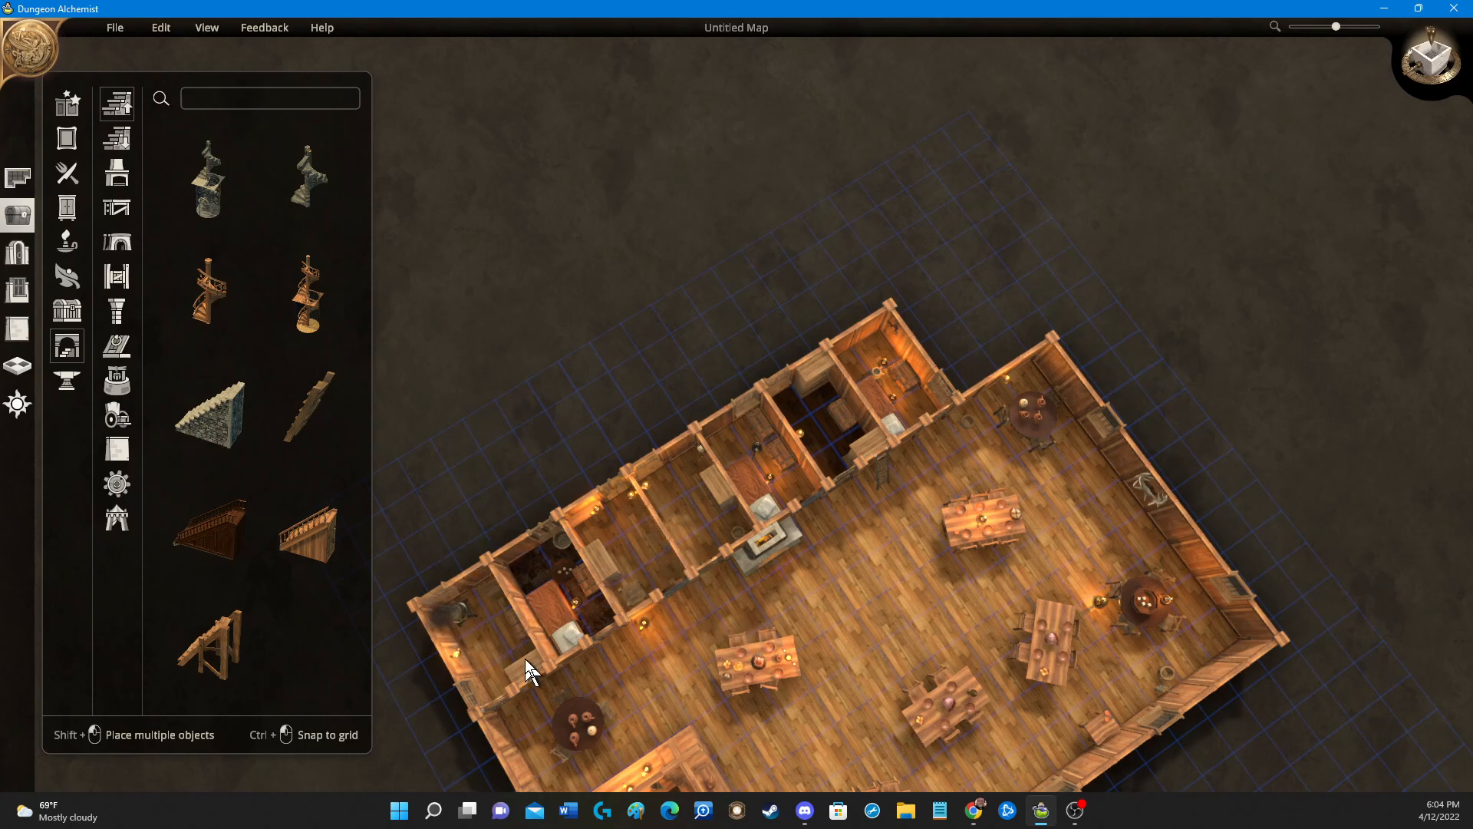
pyautogui.click(519, 624)
pyautogui.moveTo(520, 623); pyautogui.dragTo(495, 594)
pyautogui.moveTo(503, 651); pyautogui.dragTo(490, 609)
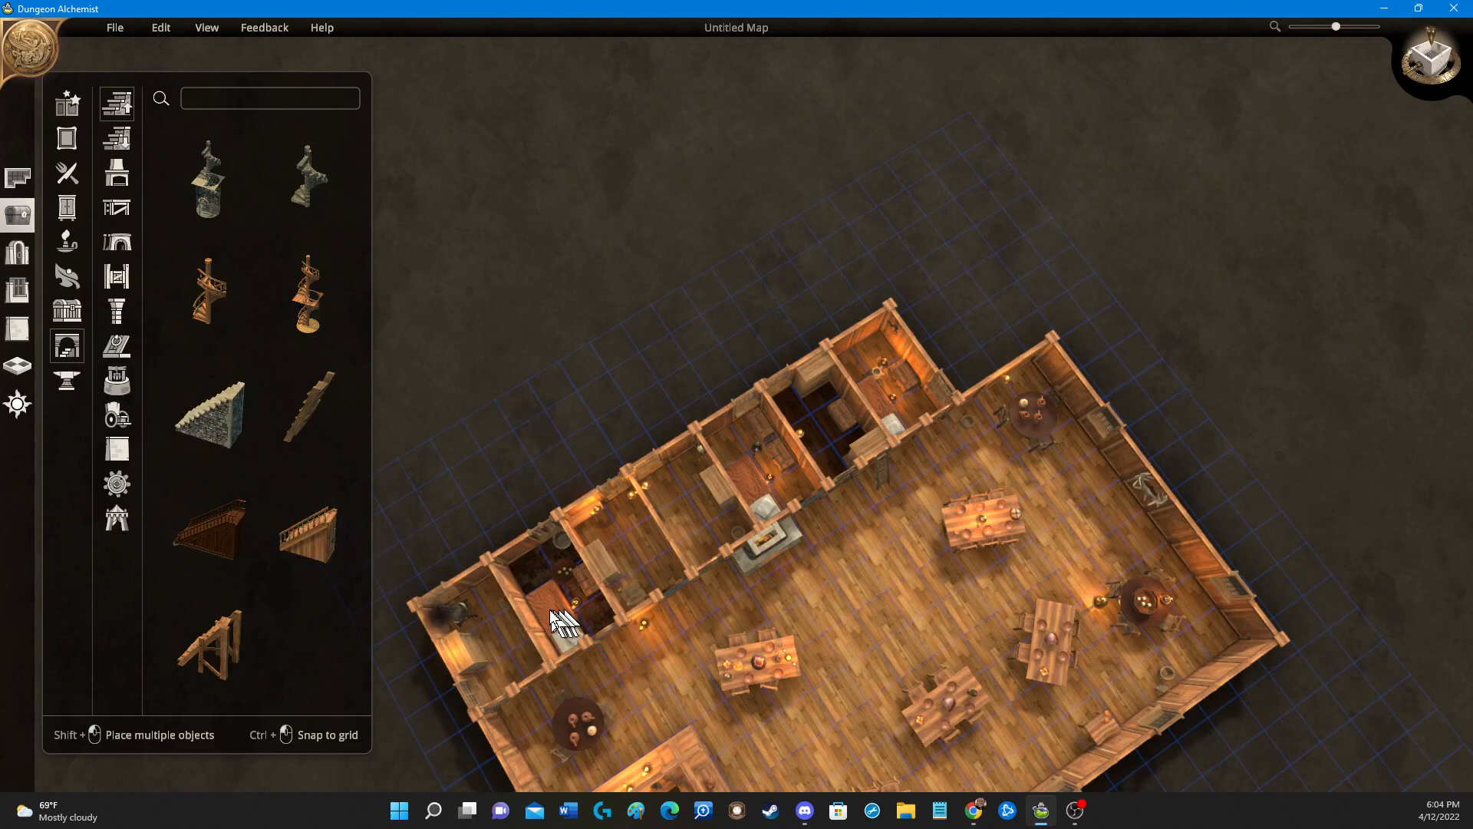
pyautogui.moveTo(554, 617)
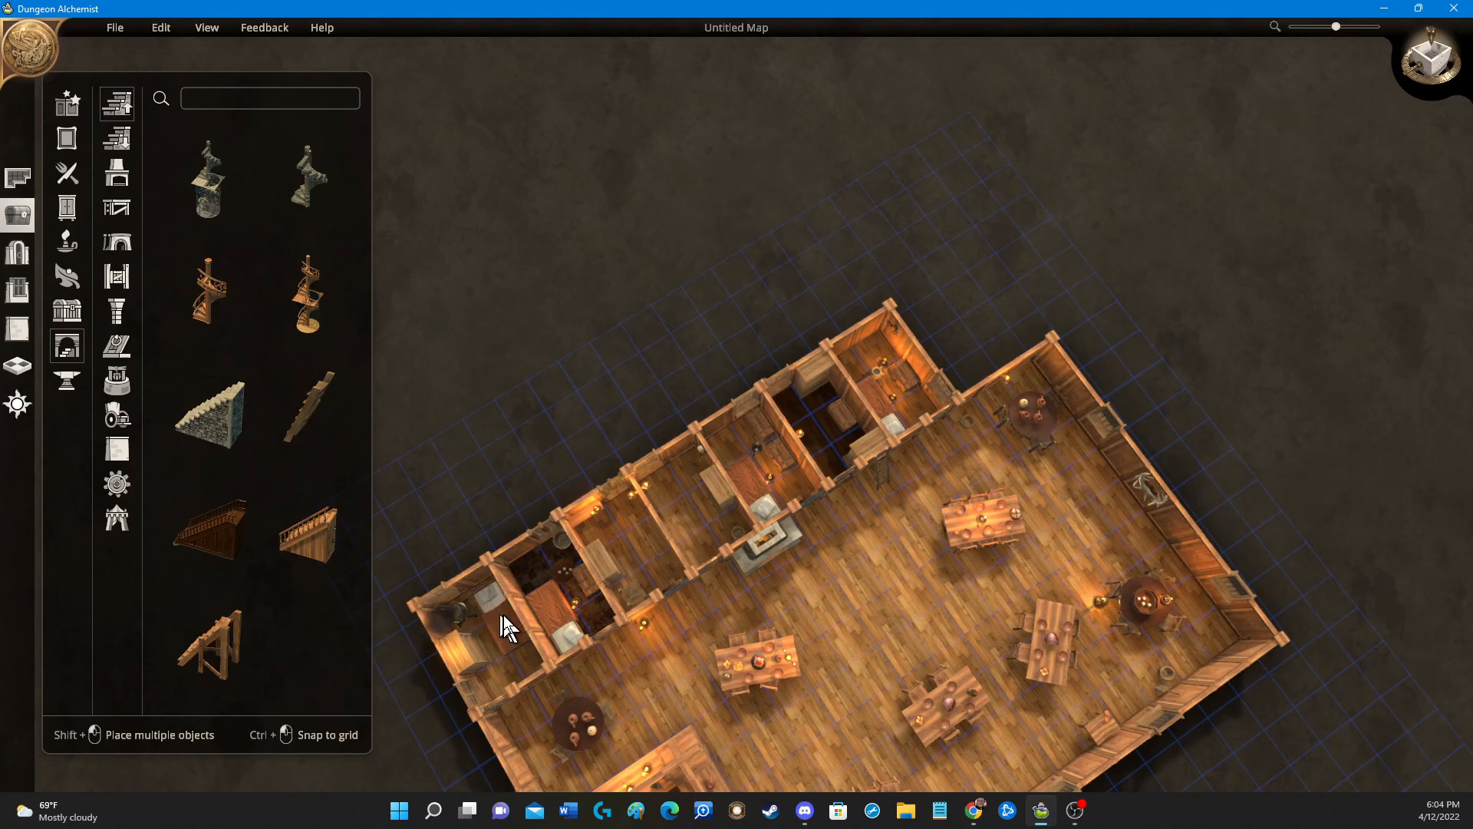
pyautogui.click(504, 611)
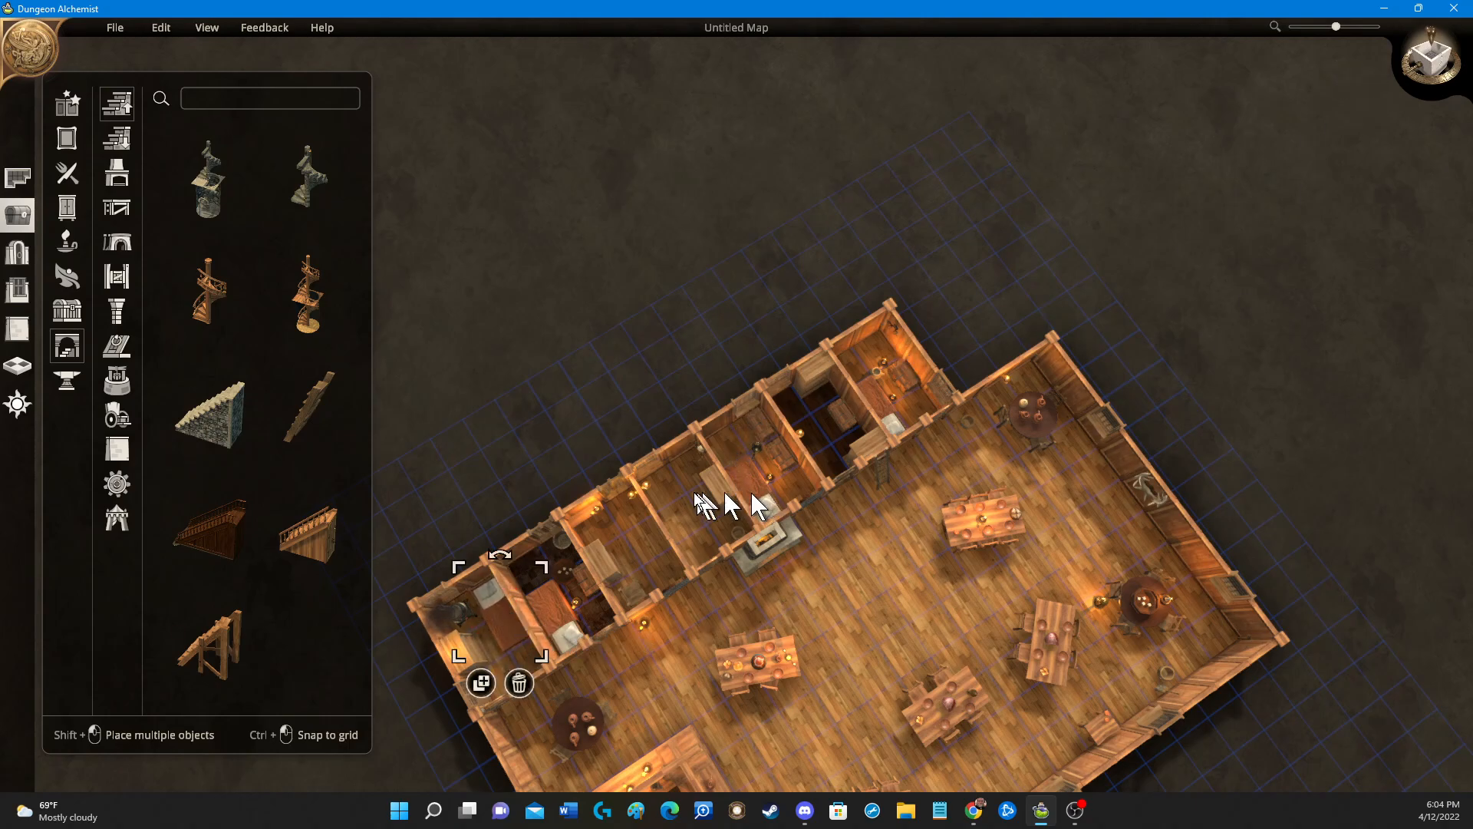
# Duplicate the second bedroom's bed into the third and fourth bedrooms from the bar, placing both copies along their shared wall.
pyautogui.click(693, 529)
pyautogui.scroll(5, 625, 532)
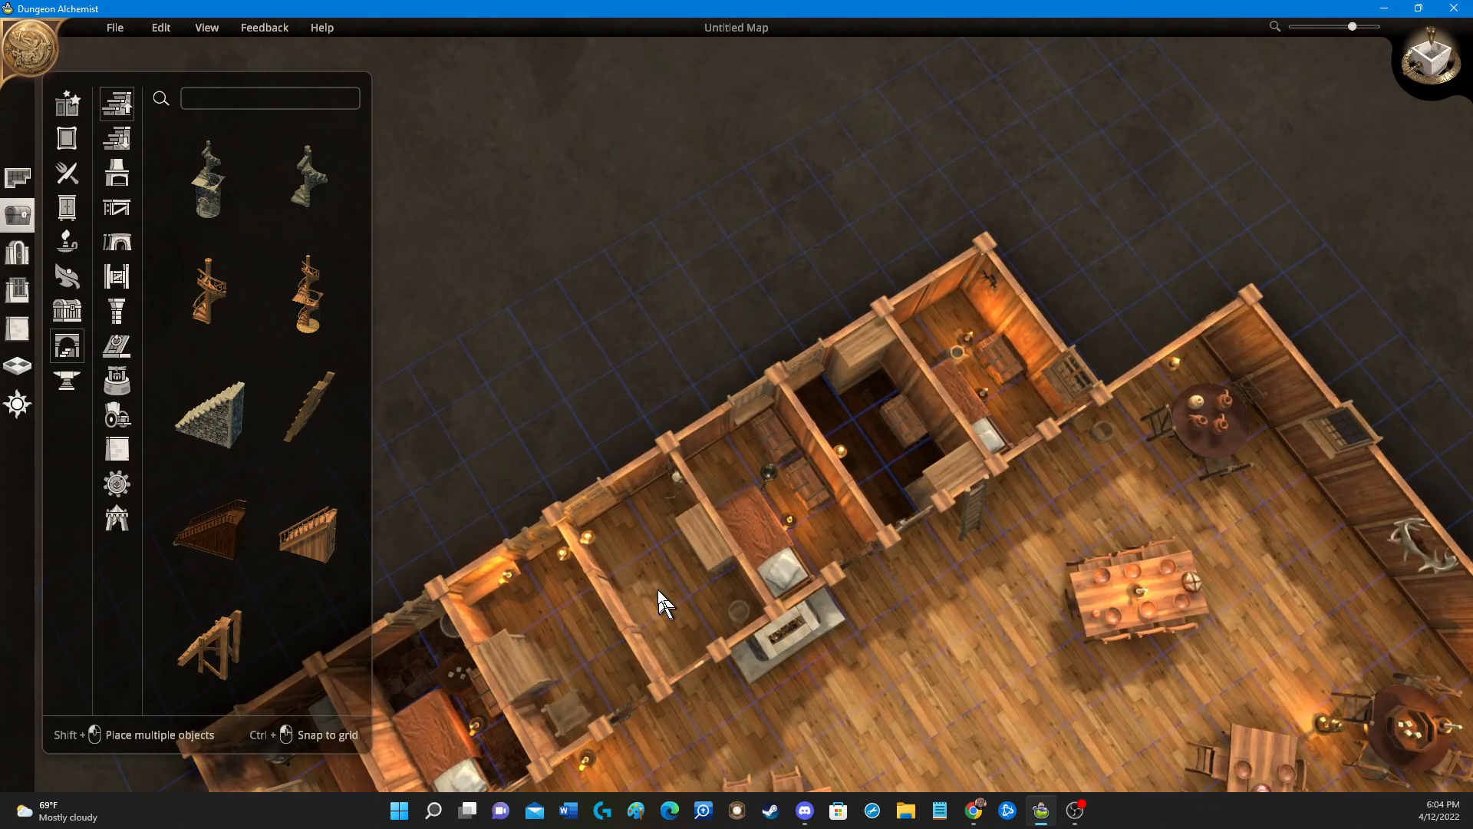
pyautogui.moveTo(656, 589); pyautogui.dragTo(683, 458, button='right')
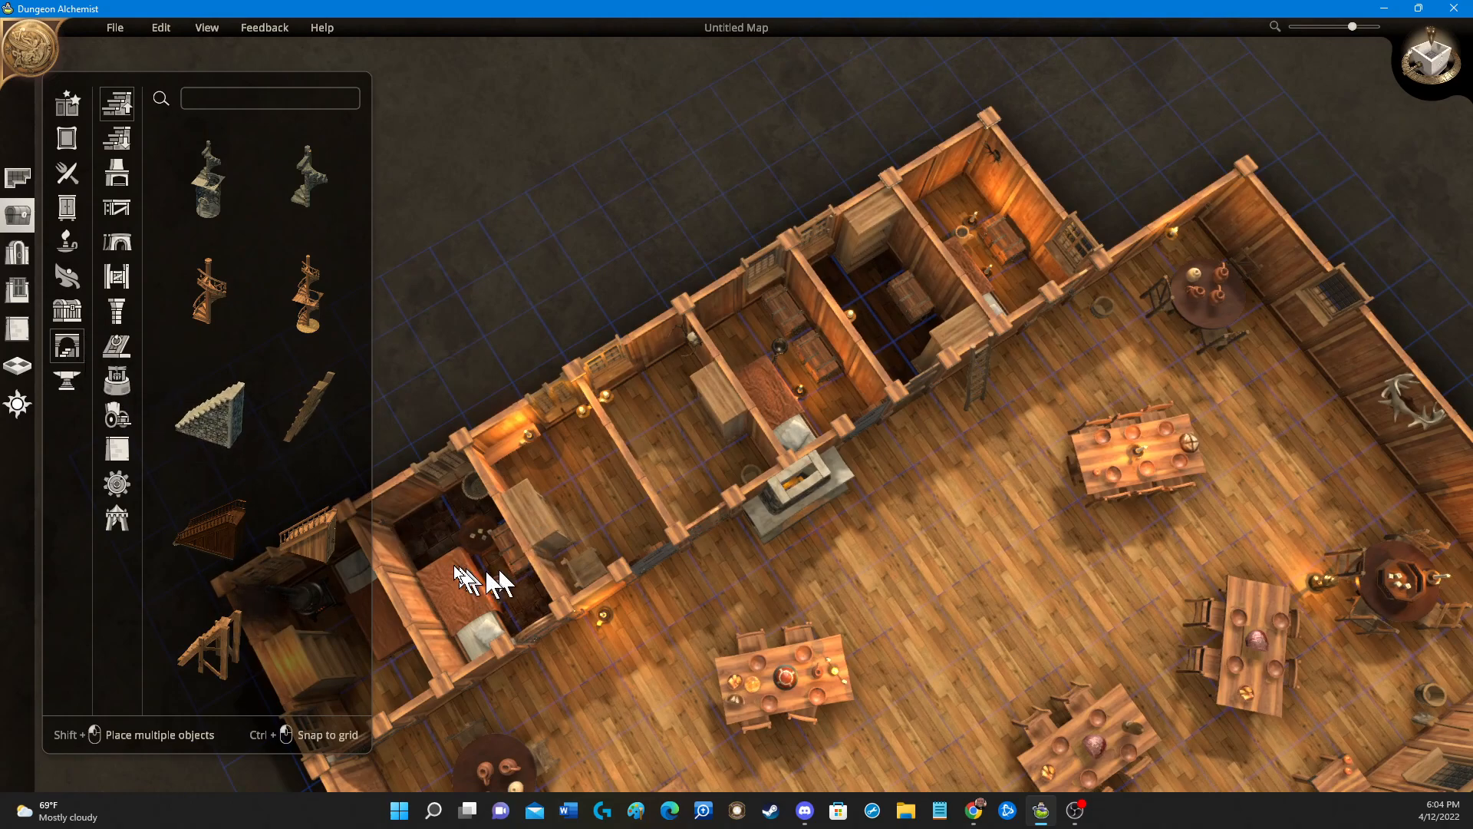
pyautogui.click(456, 596)
pyautogui.click(449, 704)
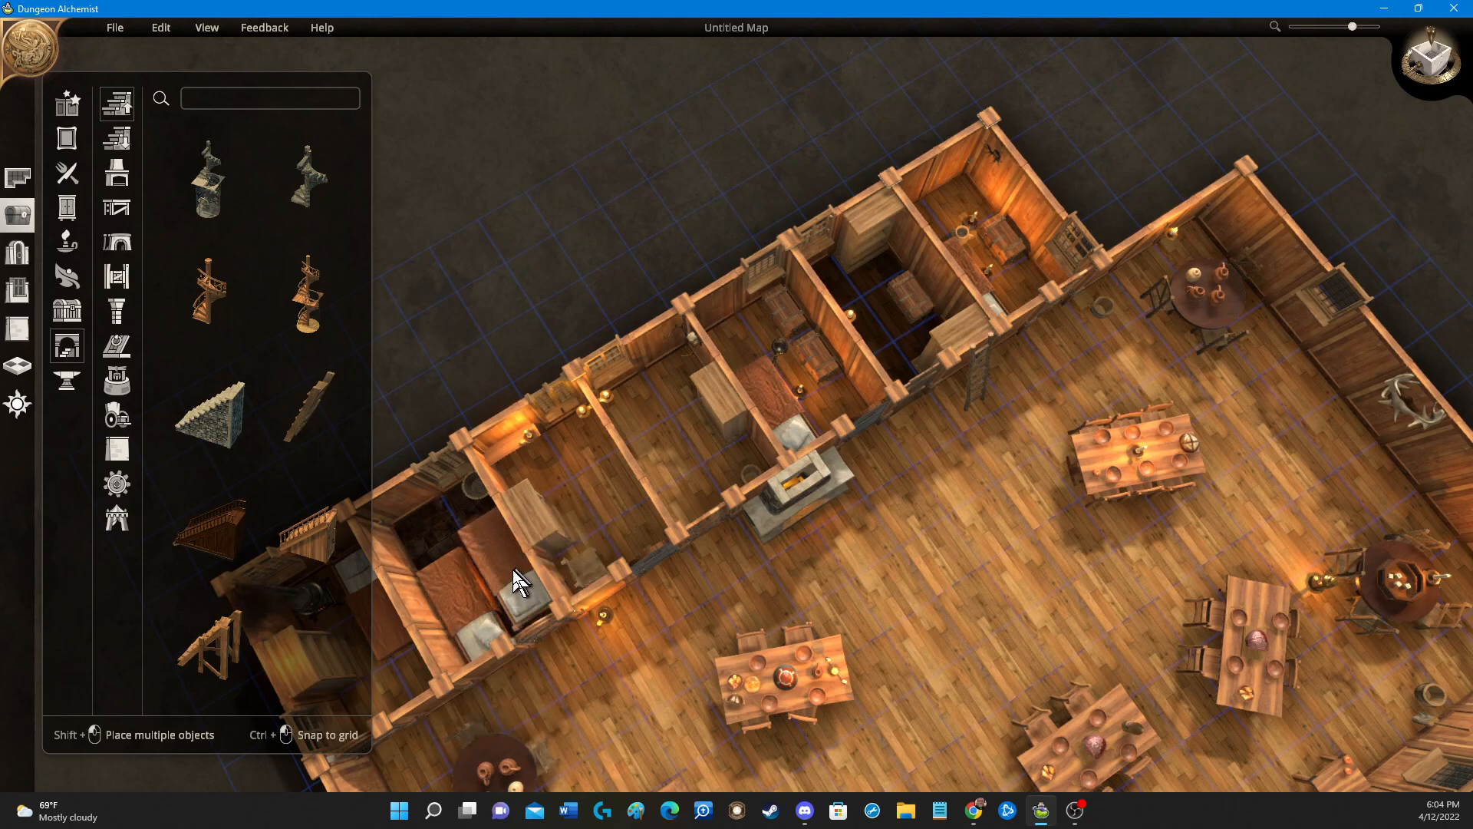
pyautogui.moveTo(482, 574); pyautogui.dragTo(511, 578)
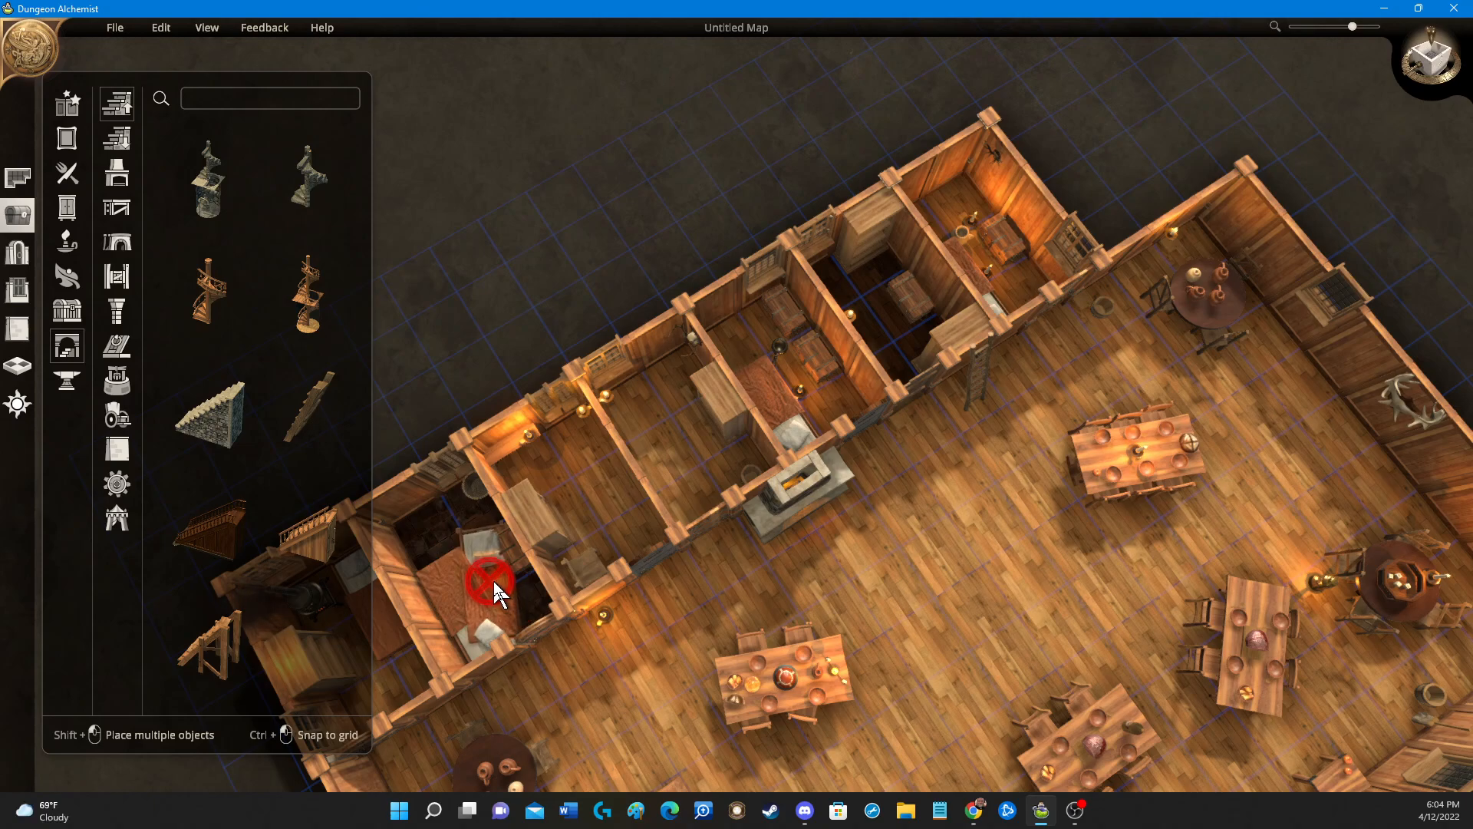
pyautogui.rightClick(969, 574)
pyautogui.rightClick(970, 574)
pyautogui.rightClick(956, 581)
pyautogui.rightClick(955, 582)
pyautogui.moveTo(954, 581); pyautogui.dragTo(955, 582, button='right')
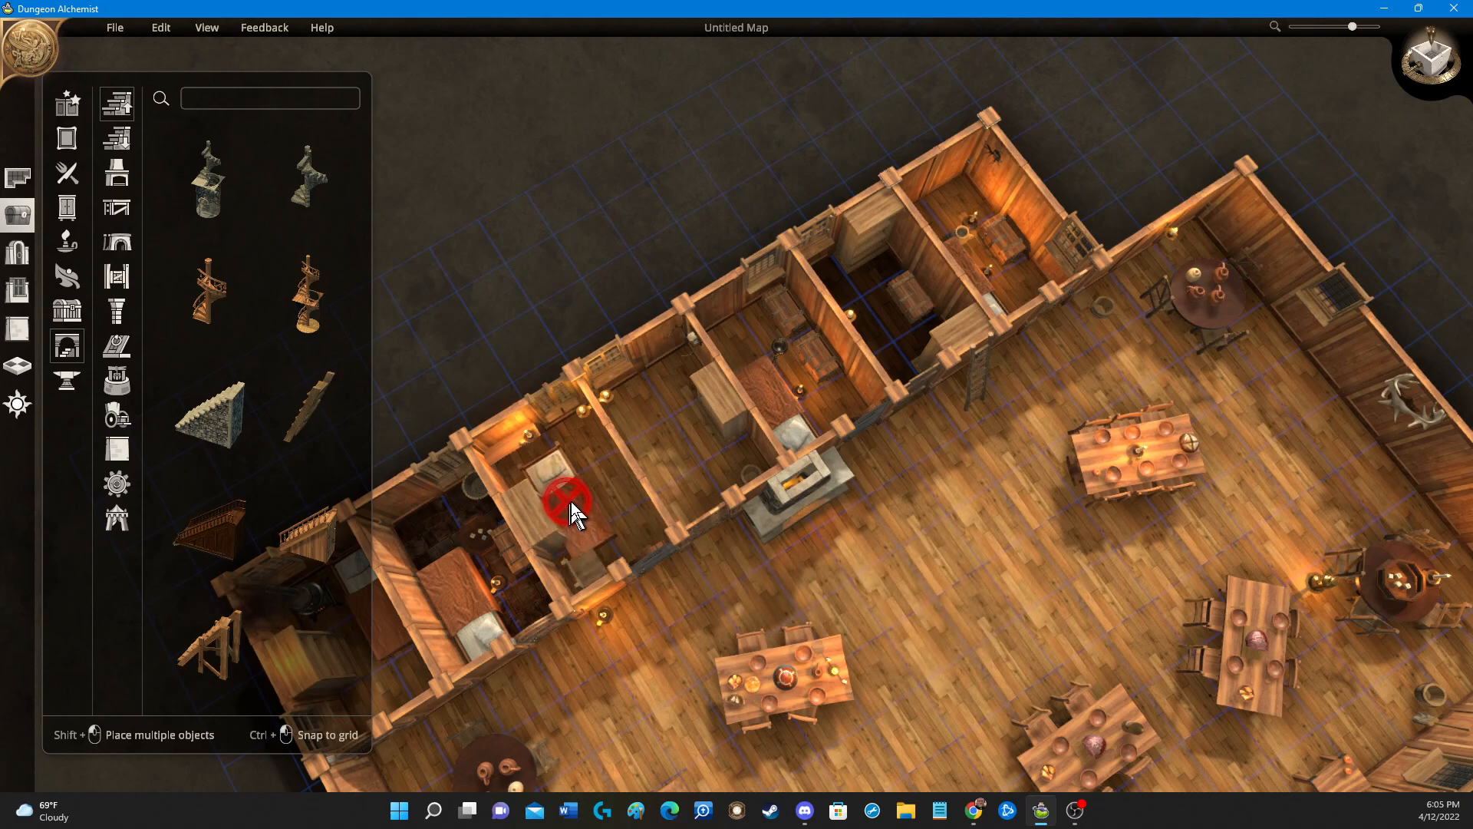
pyautogui.click(600, 457)
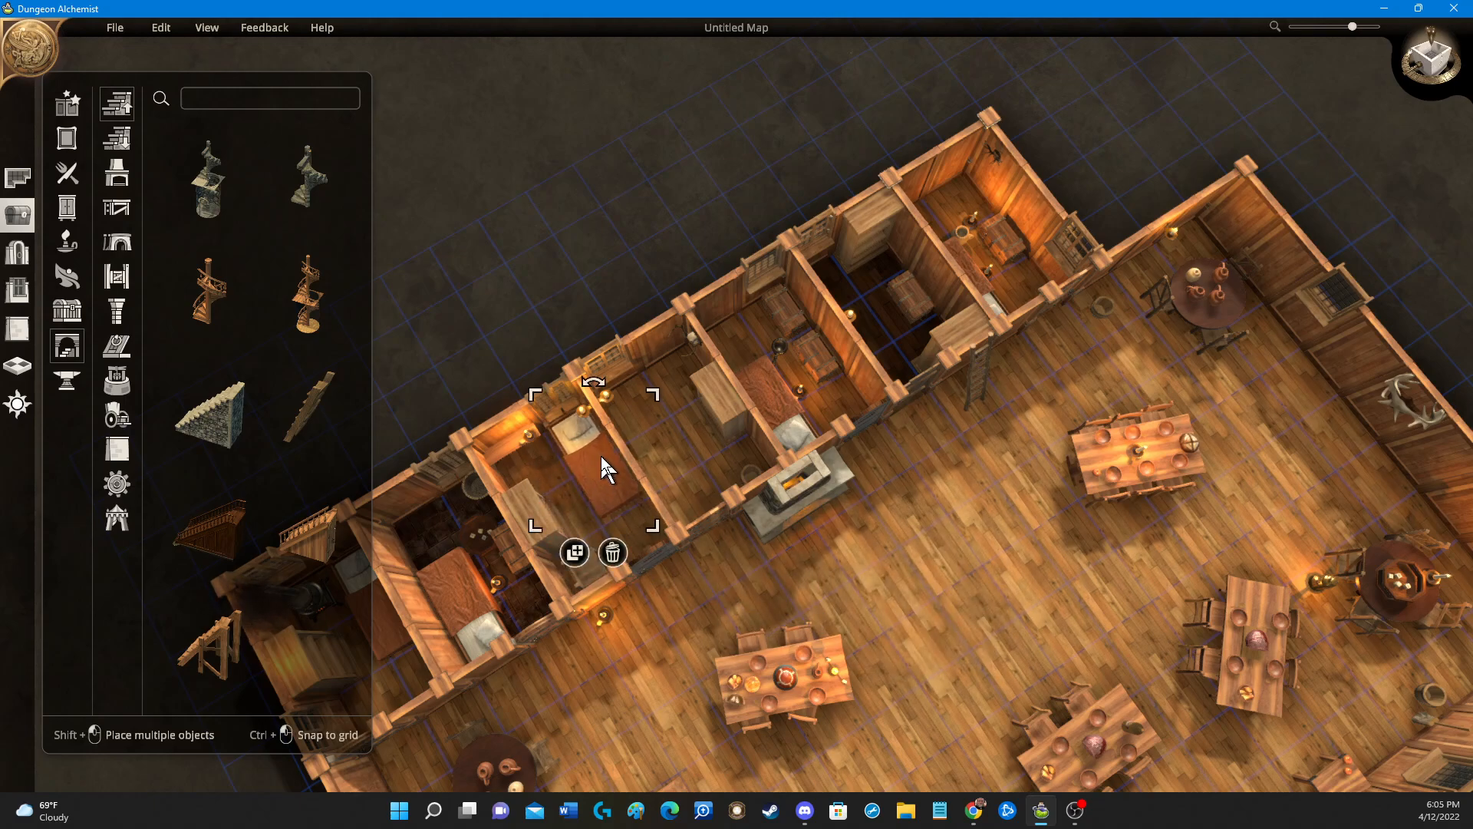
pyautogui.click(575, 553)
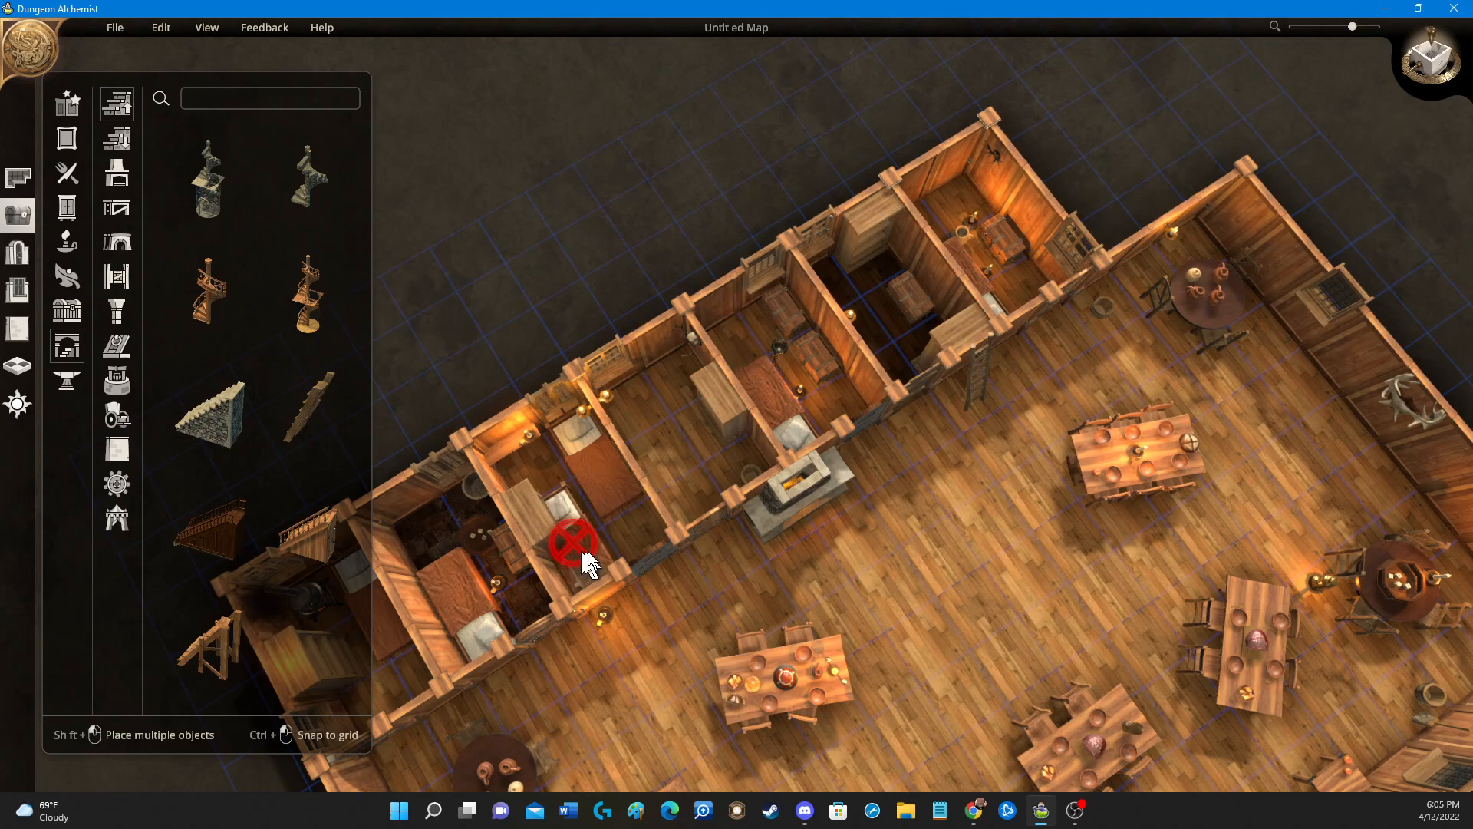
pyautogui.click(649, 455)
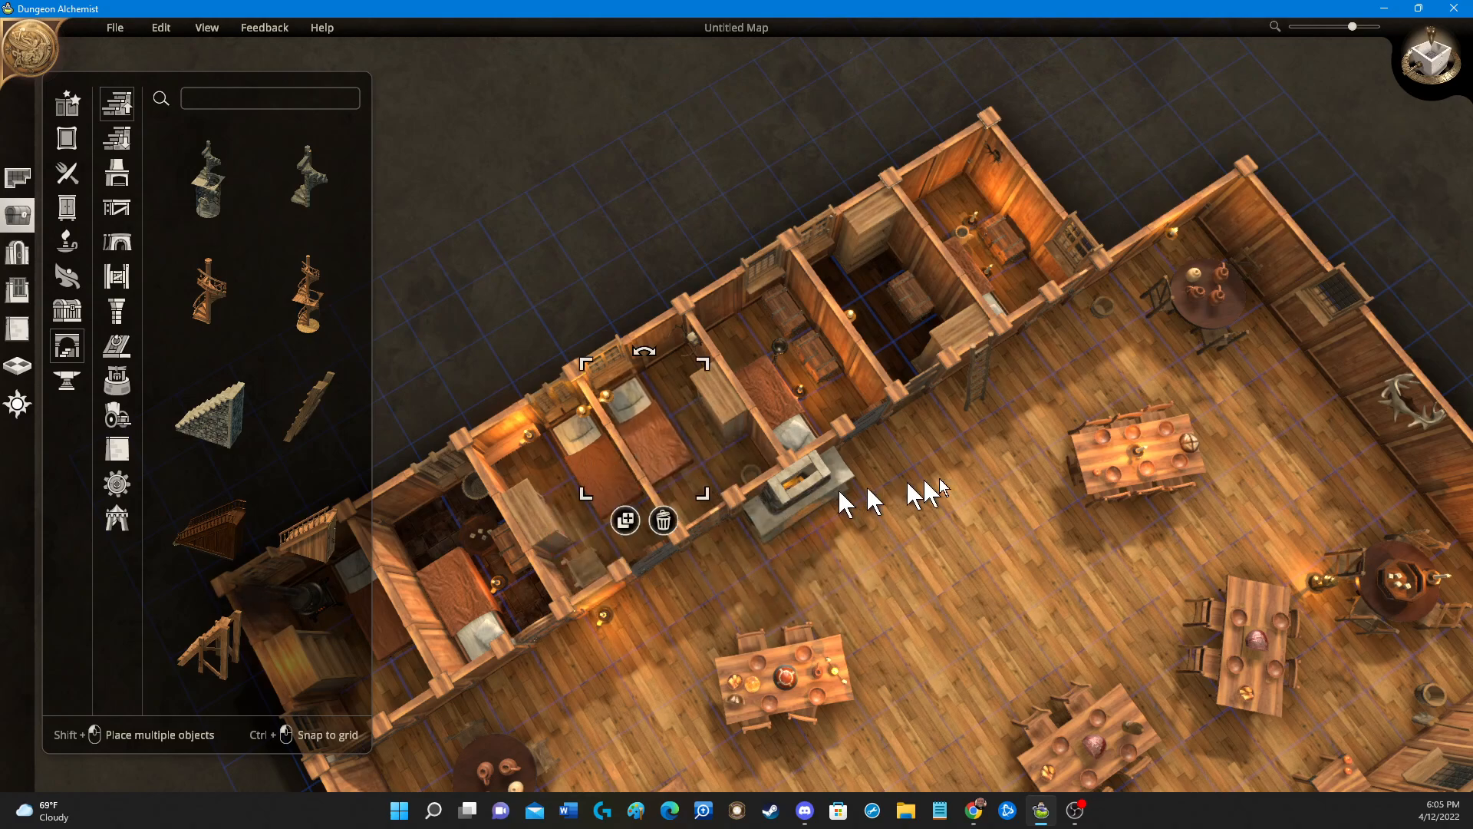
# Delete the cabinet by the door in the second-to-last bedroom and place a copy of the adjacent room's bed along its side wall.
pyautogui.moveTo(951, 503); pyautogui.dragTo(756, 499, button='right')
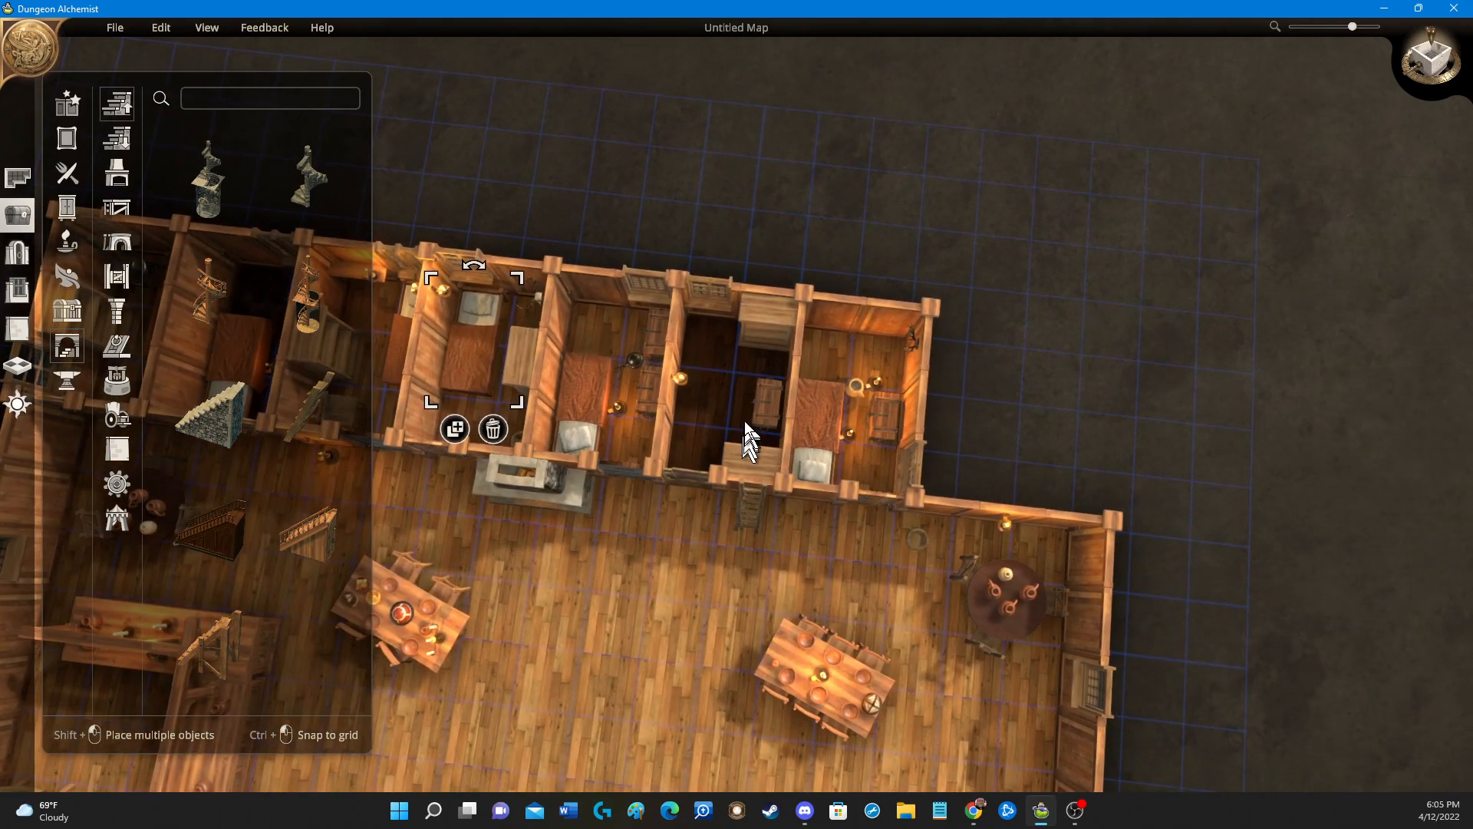
pyautogui.click(754, 458)
pyautogui.click(778, 517)
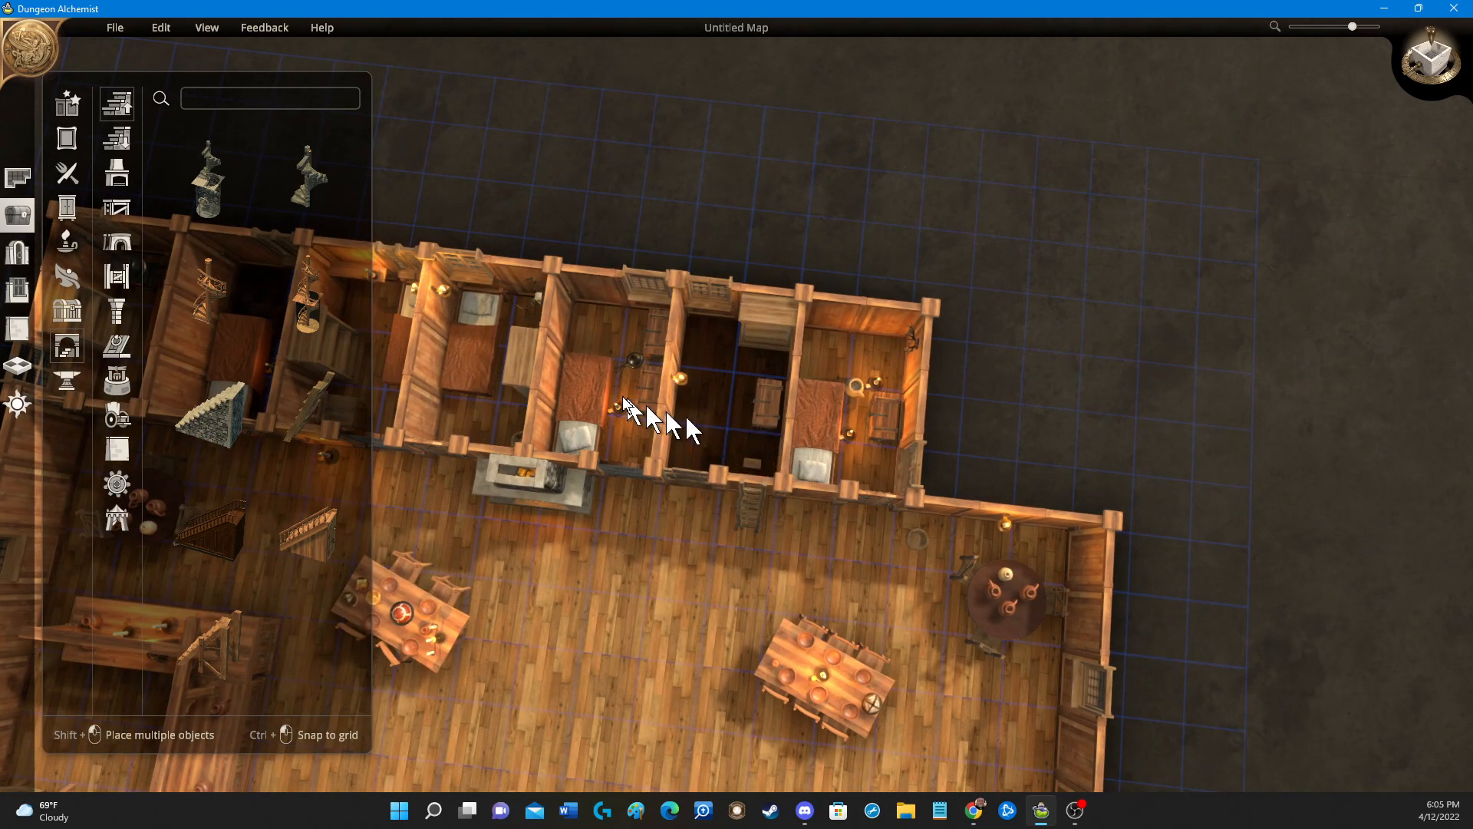
pyautogui.click(578, 399)
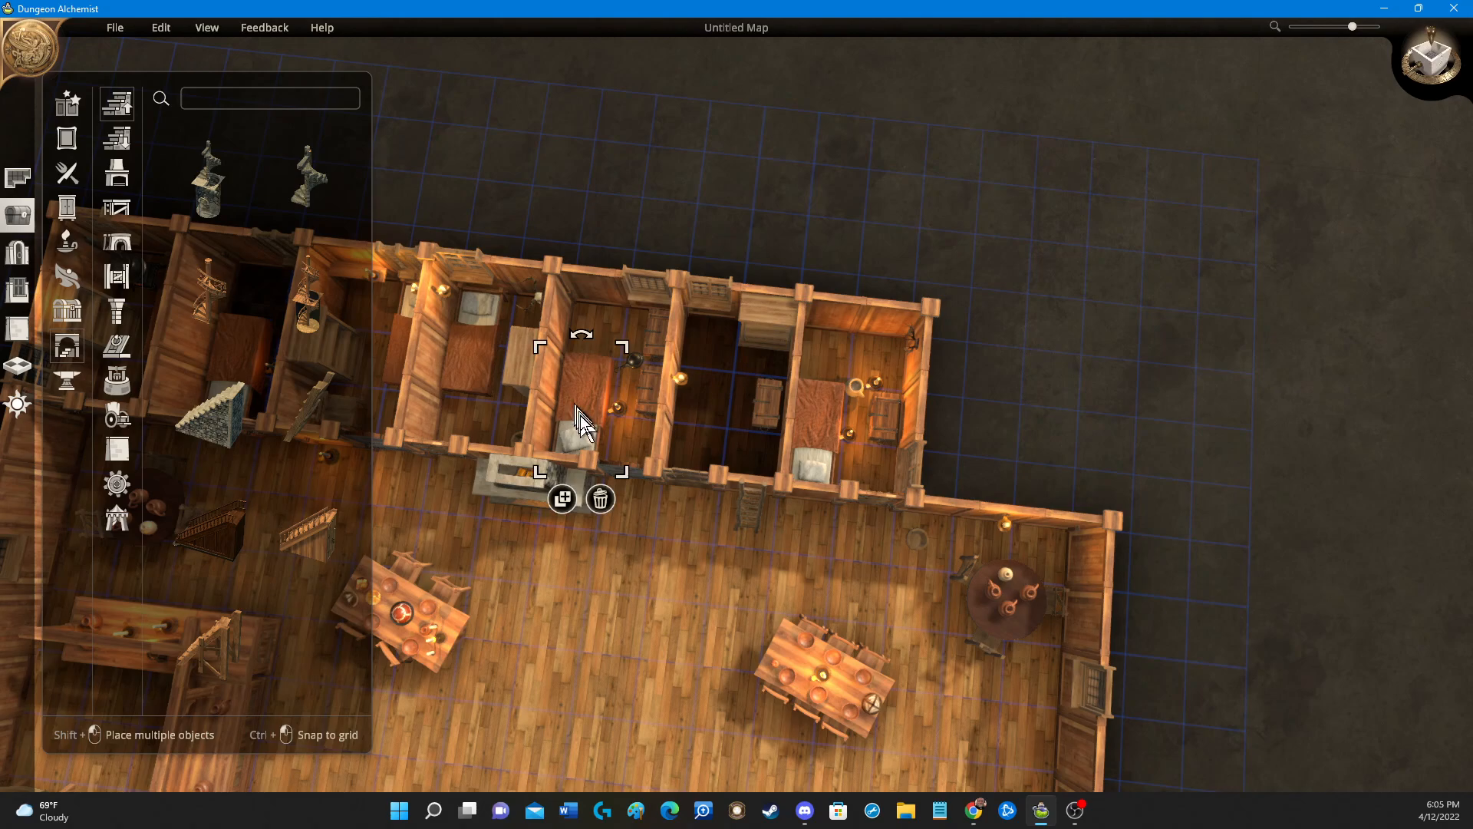
pyautogui.click(563, 499)
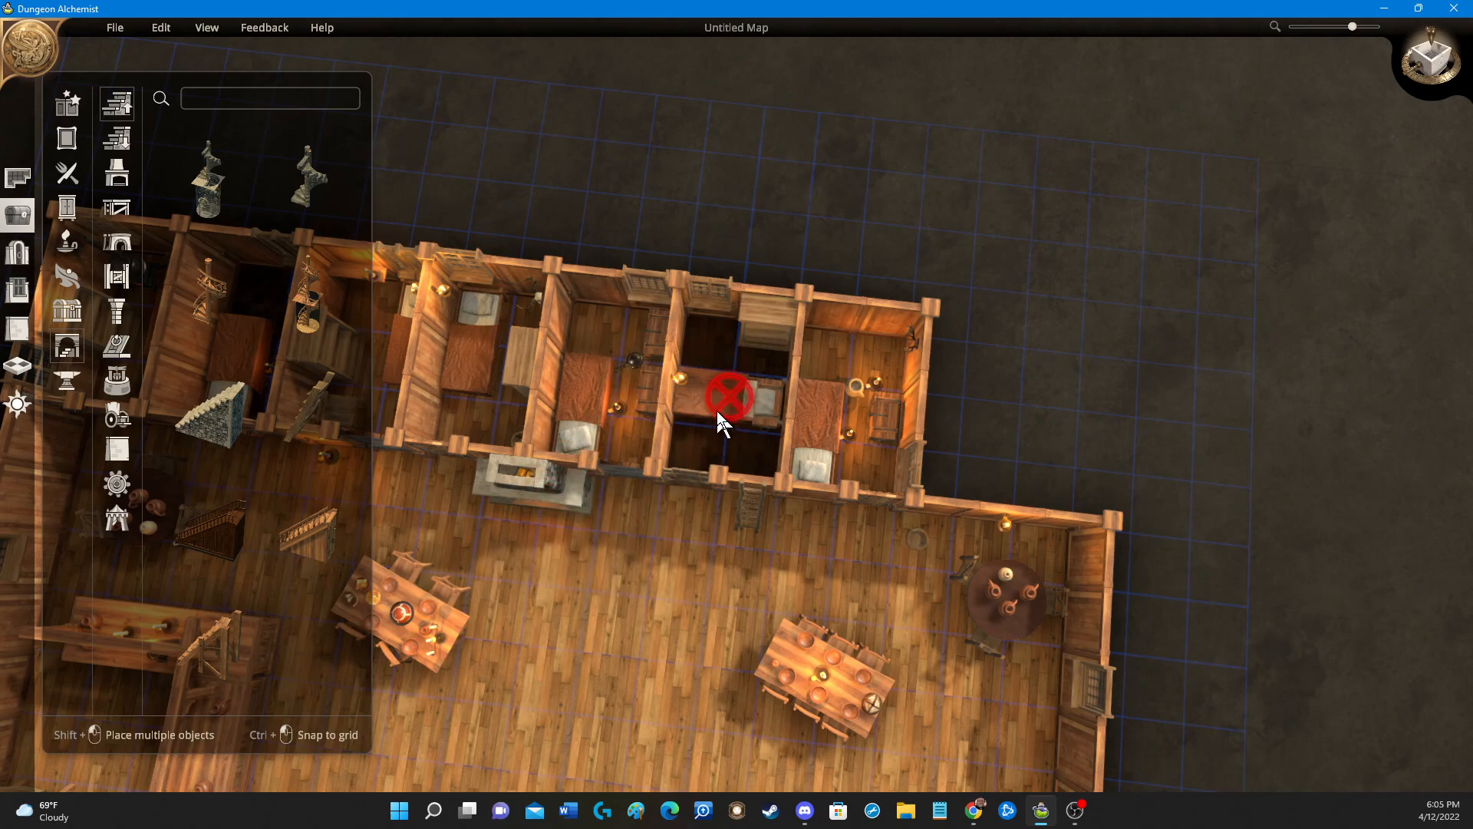
pyautogui.click(717, 393)
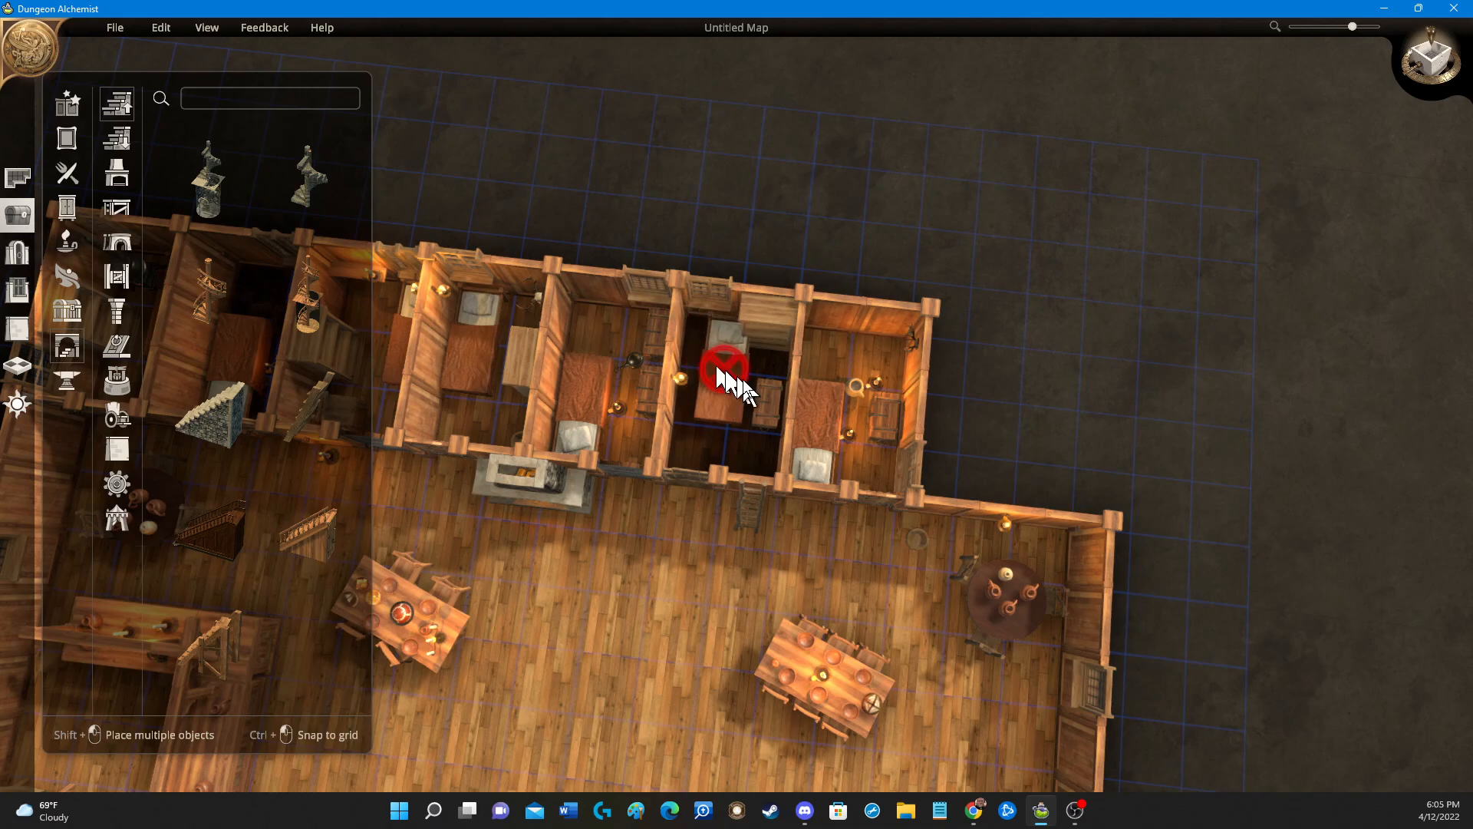
pyautogui.click(699, 371)
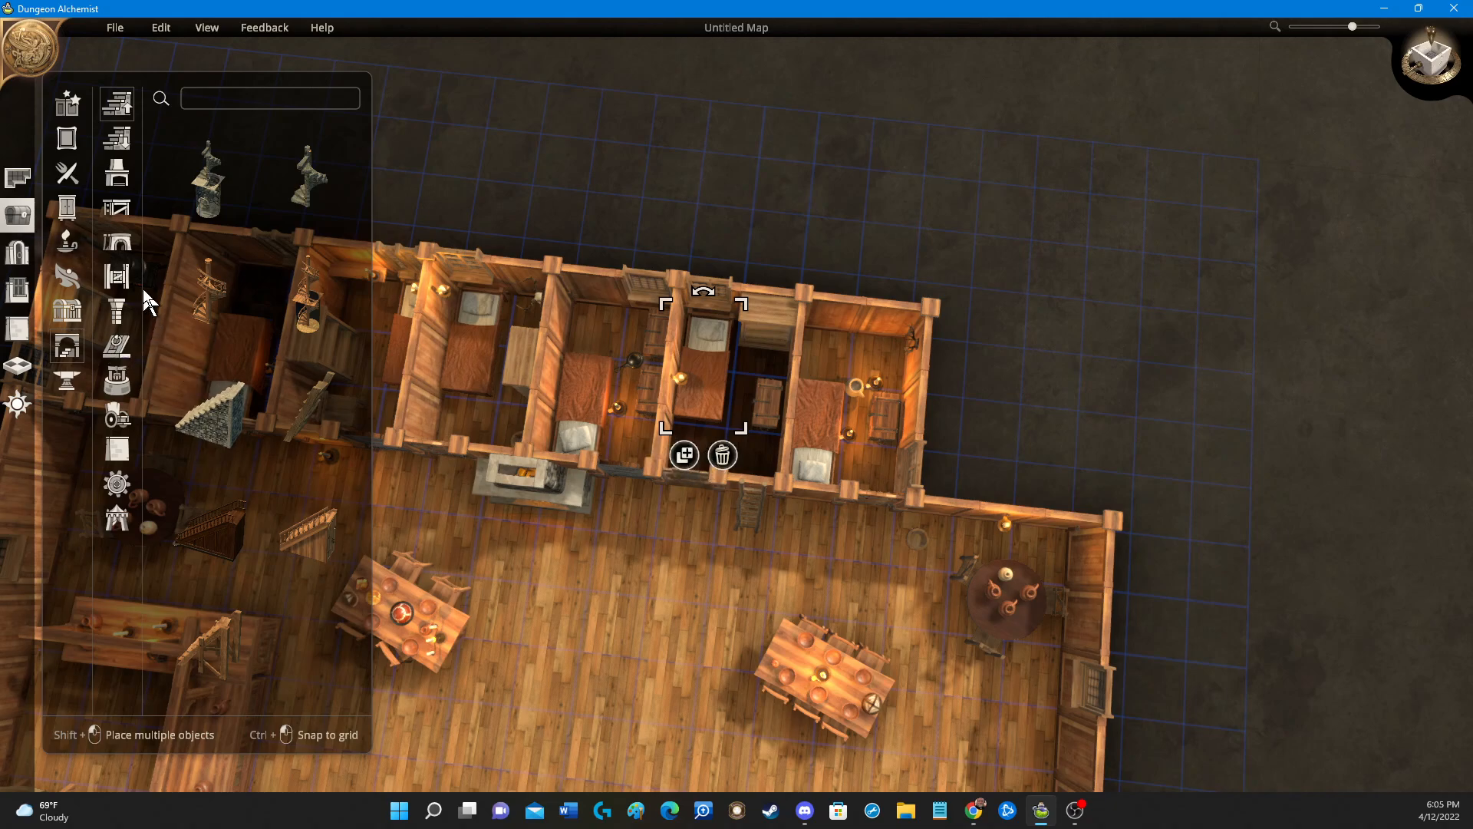
# Generate a 3 by 3 tile tavern latrine in the corner between the last bedroom and the great hall wall.
pyautogui.moveTo(633, 660); pyautogui.dragTo(868, 514, button='right')
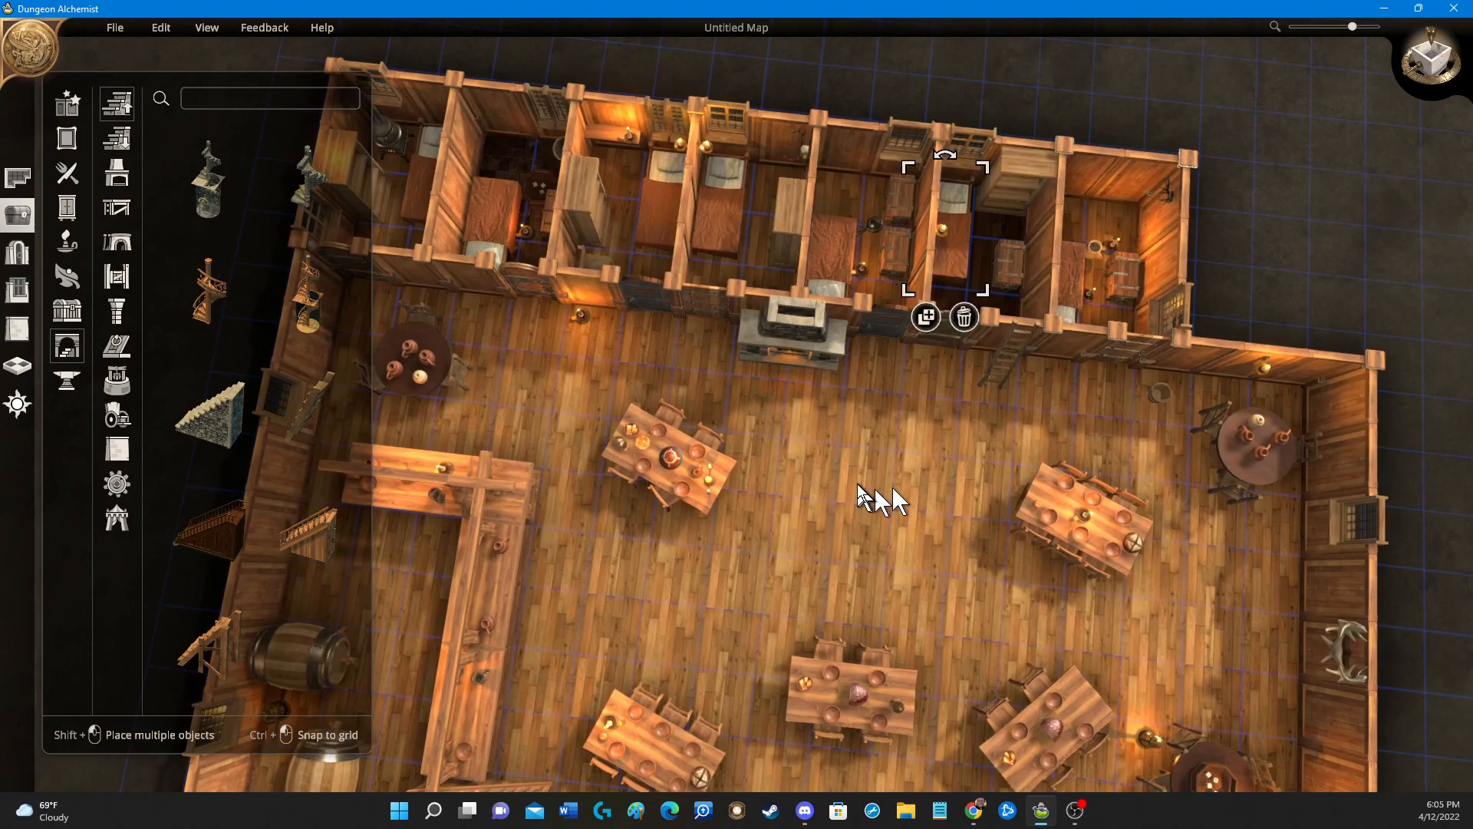
pyautogui.moveTo(910, 514); pyautogui.dragTo(795, 307, button='right')
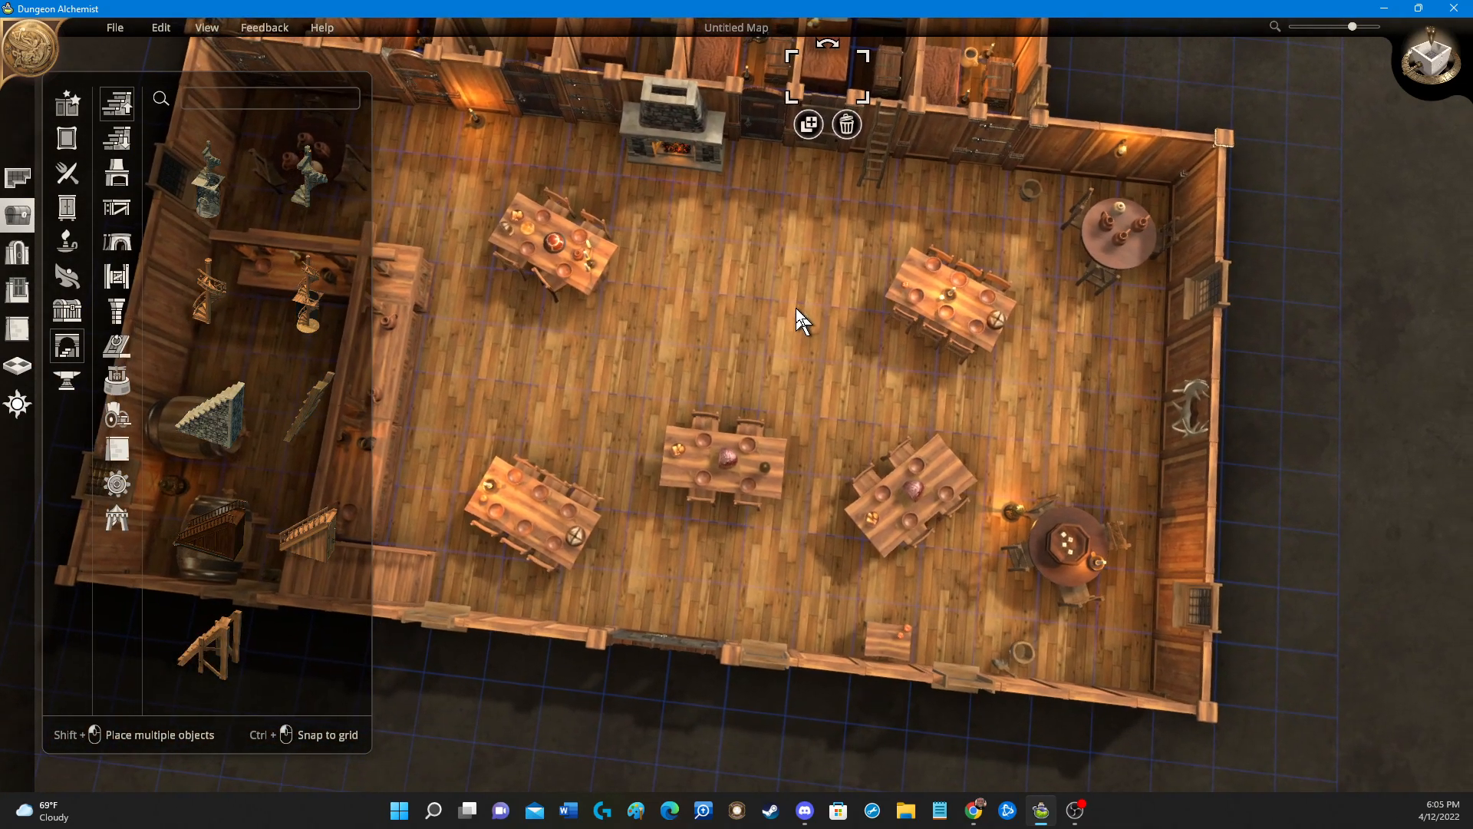
pyautogui.click(19, 180)
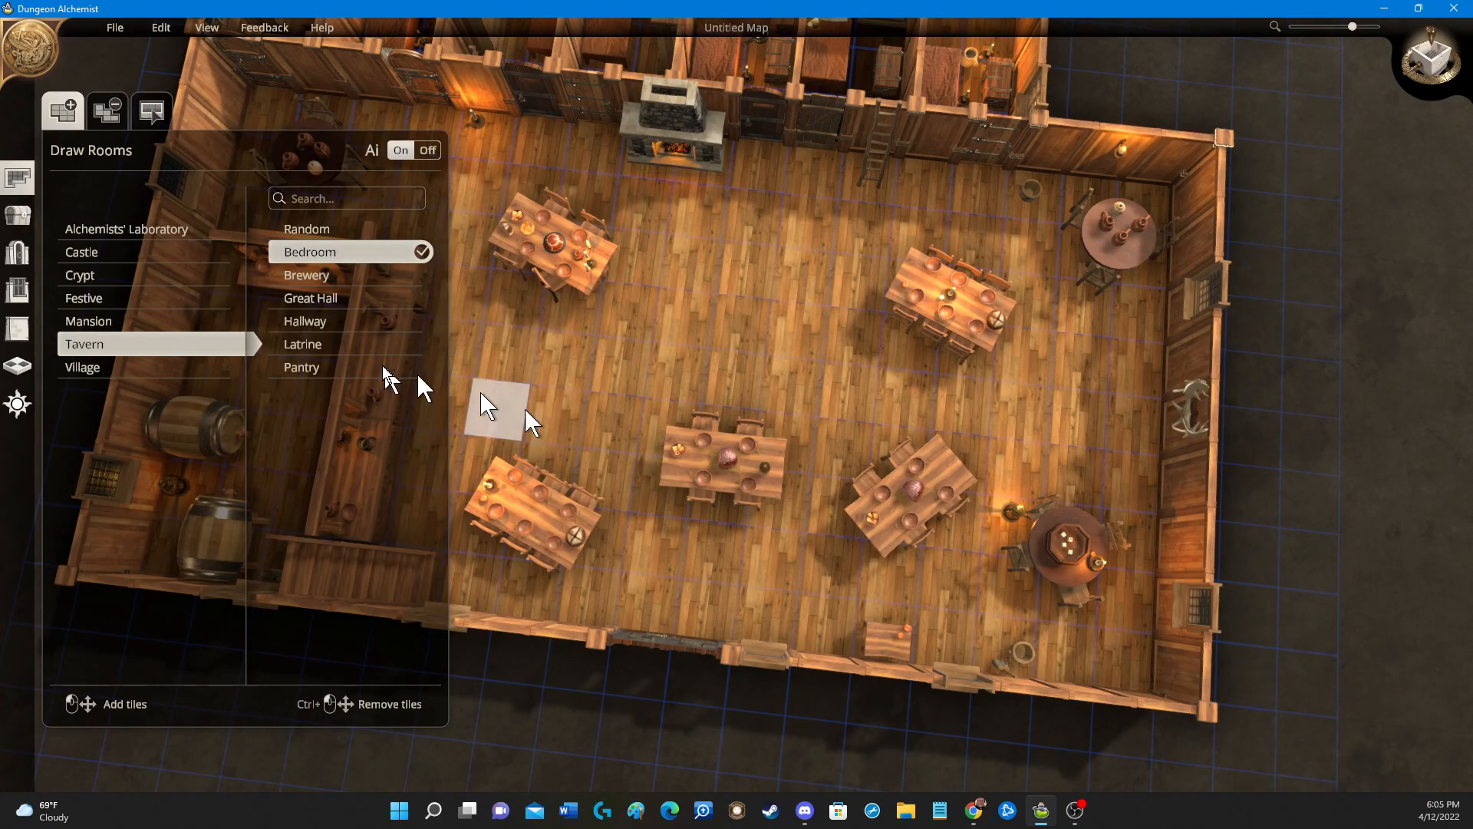
pyautogui.click(328, 347)
pyautogui.moveTo(1079, 360); pyautogui.dragTo(779, 445, button='middle')
pyautogui.moveTo(863, 503); pyautogui.dragTo(509, 318, button='right')
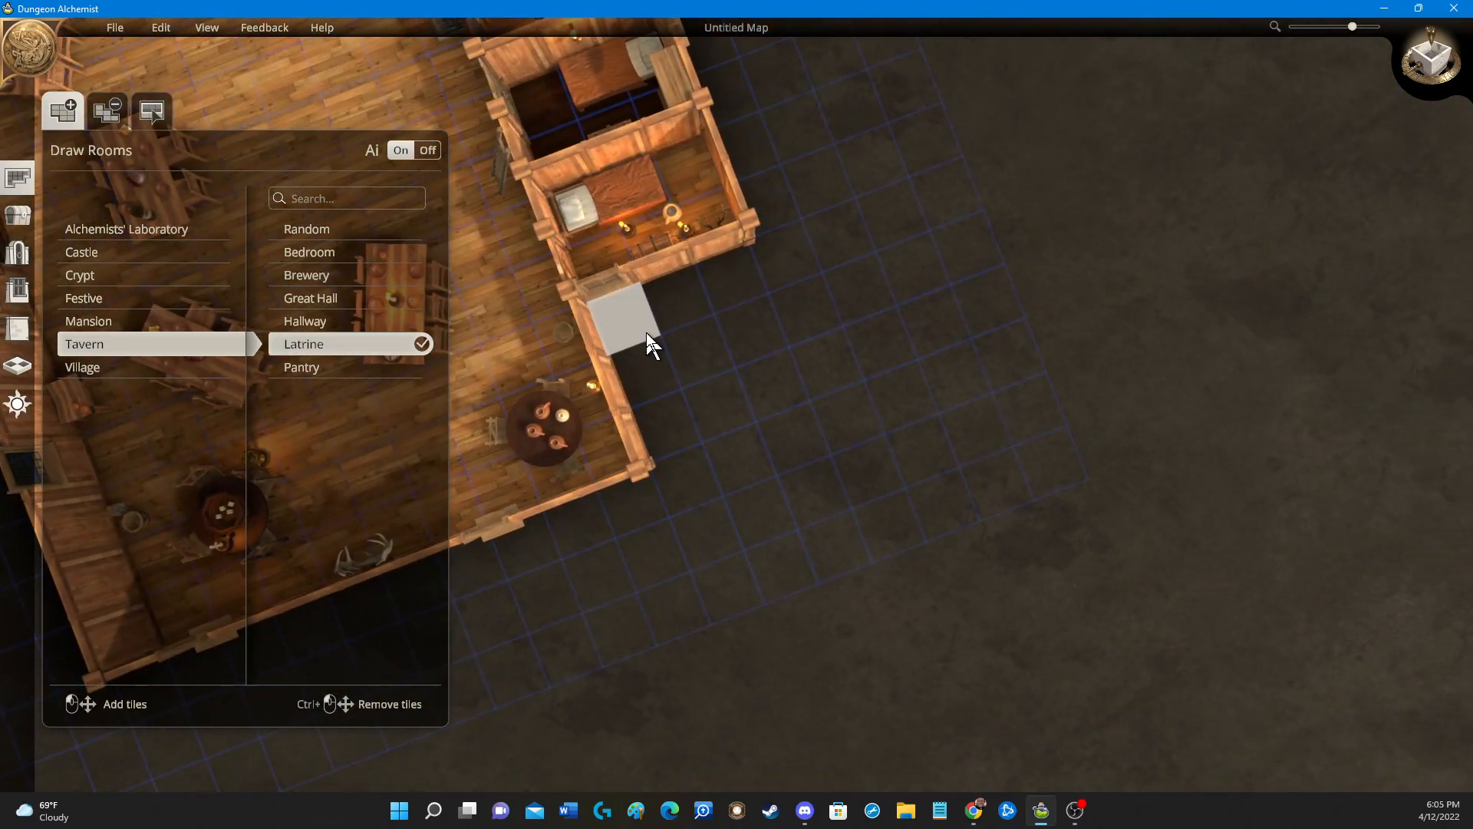
pyautogui.moveTo(649, 337); pyautogui.dragTo(785, 386)
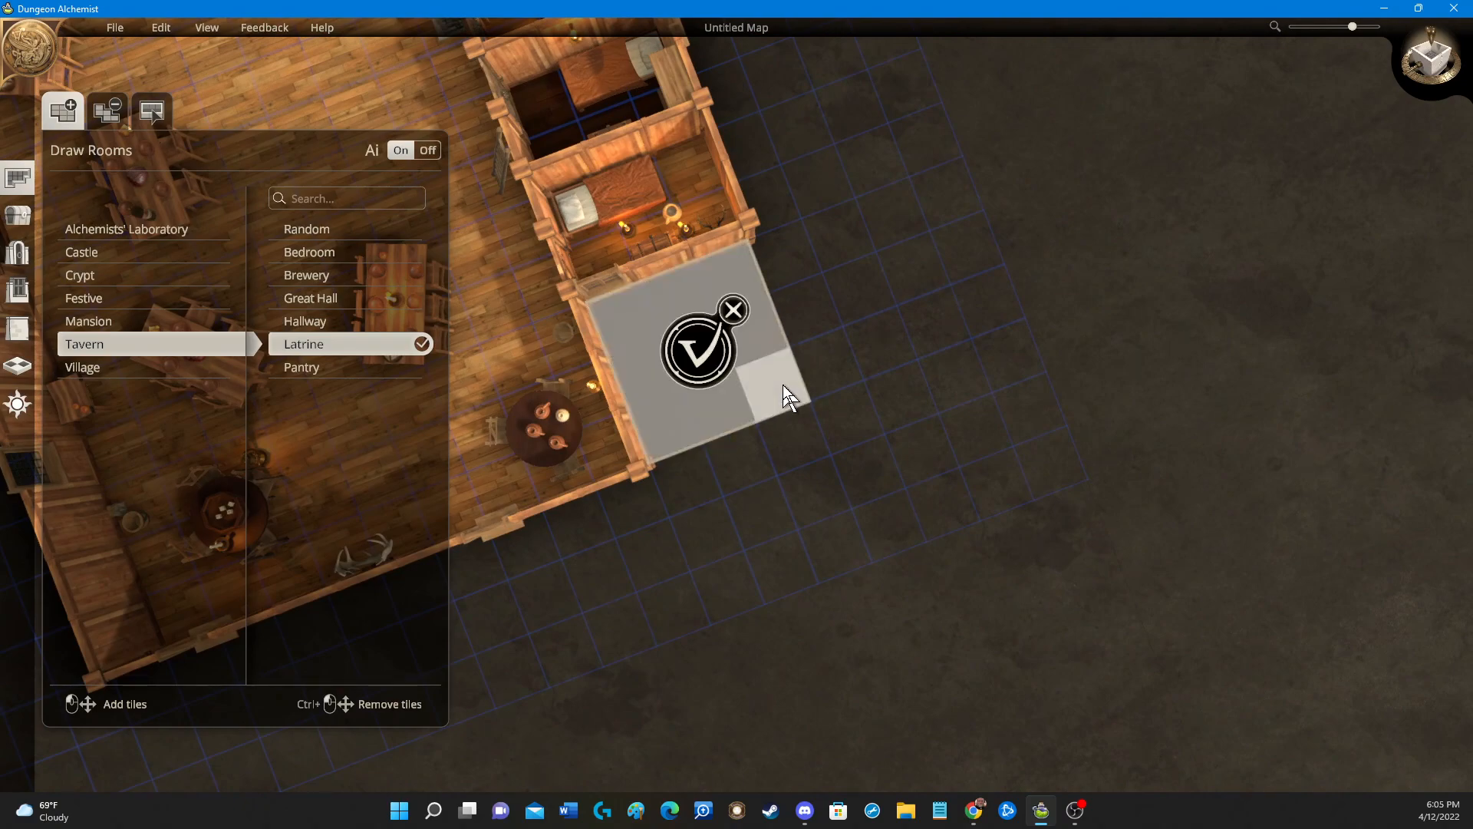
pyautogui.click(706, 349)
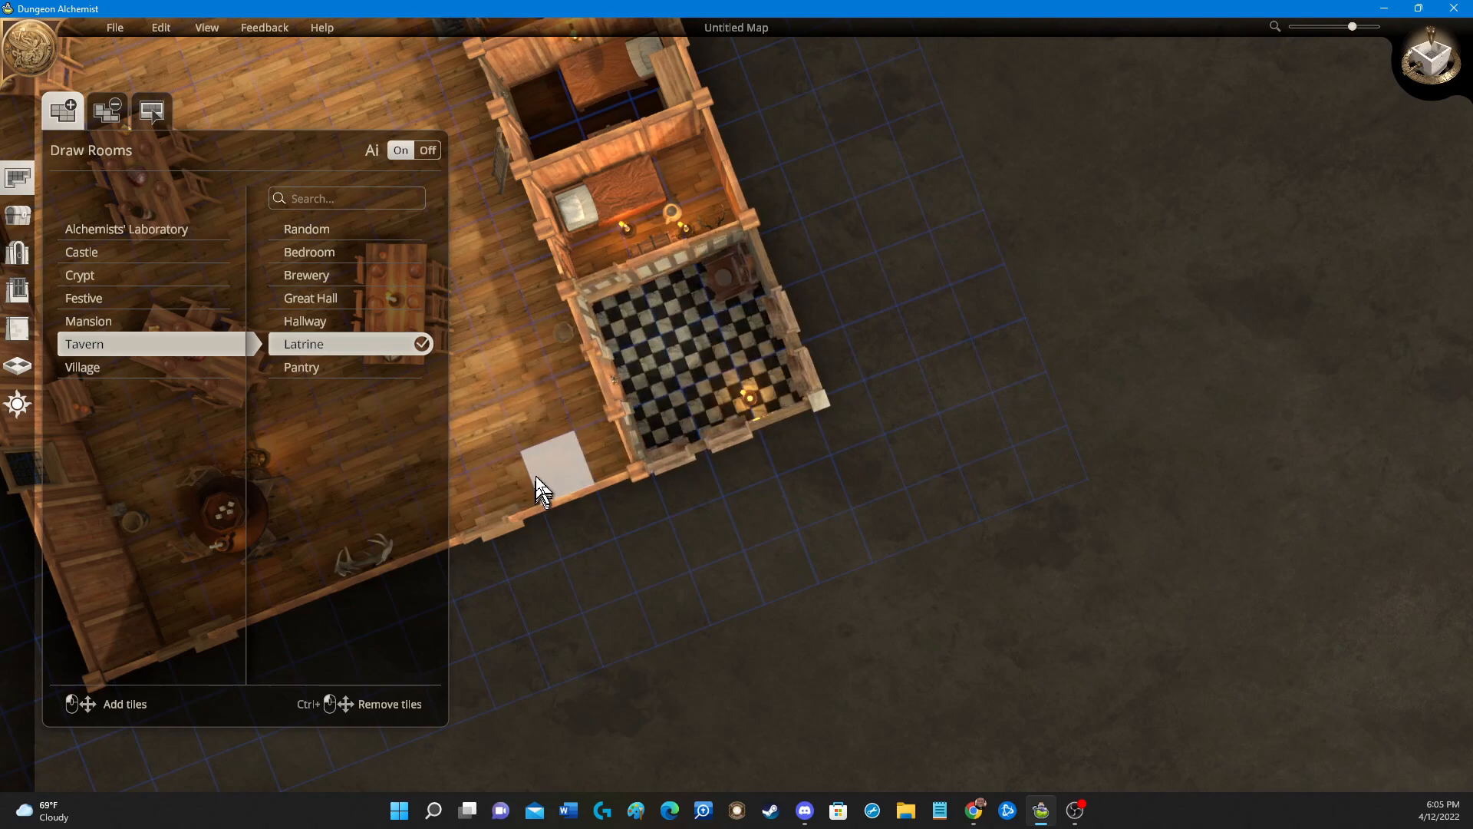
# Inspect the new latrine and its connection to the great hall and bedroom row from several angles.
pyautogui.moveTo(514, 467); pyautogui.dragTo(594, 443, button='middle')
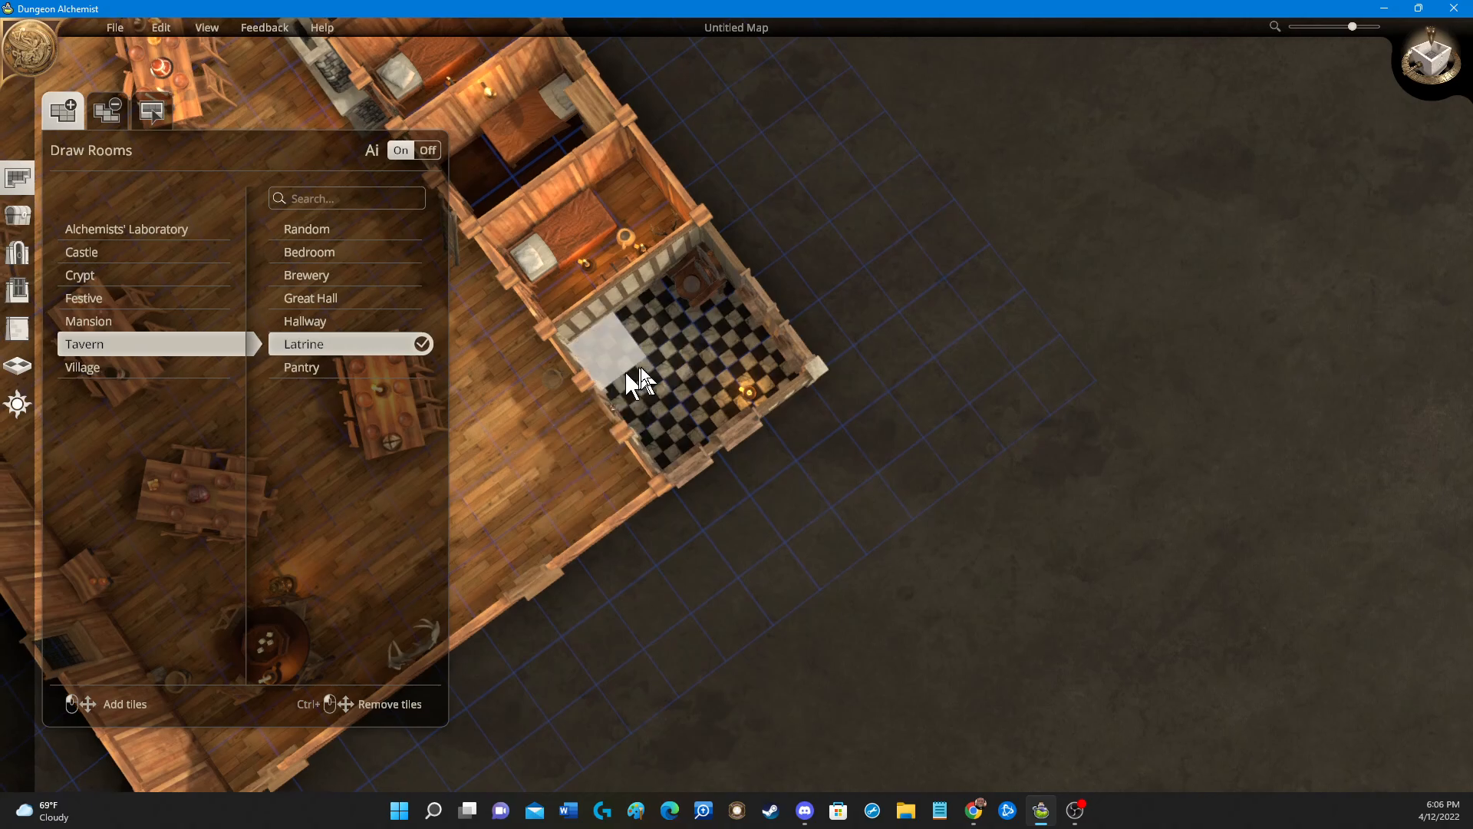
pyautogui.moveTo(633, 377); pyautogui.dragTo(725, 340, button='right')
pyautogui.moveTo(825, 303)
pyautogui.mouseDown(button='middle')
pyautogui.moveTo(798, 316)
pyautogui.moveTo(844, 237)
pyautogui.moveTo(784, 235)
pyautogui.mouseUp(button='middle')
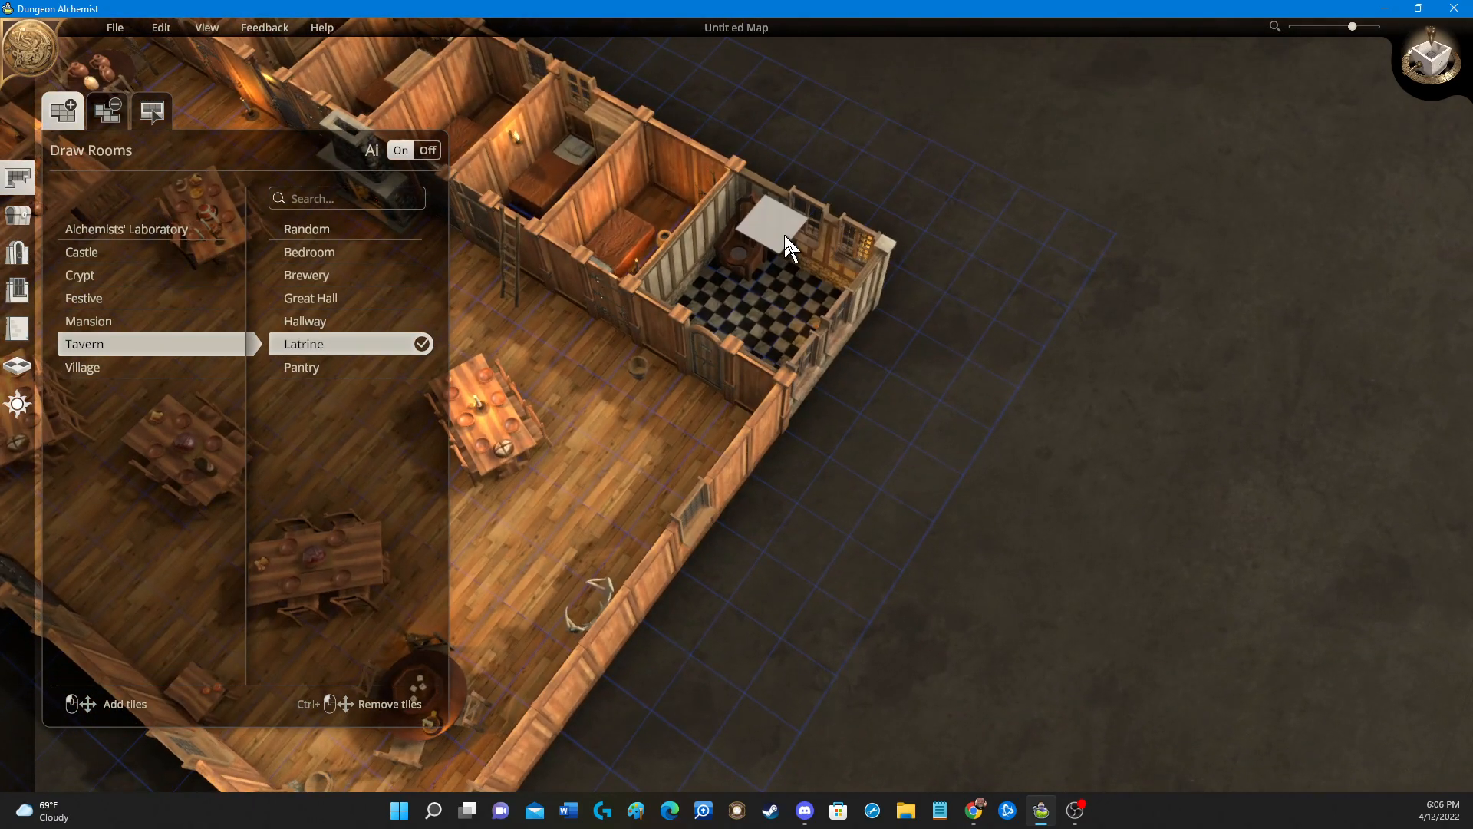
pyautogui.moveTo(764, 307); pyautogui.dragTo(63, 287, button='middle')
pyautogui.moveTo(746, 408); pyautogui.dragTo(1139, 491, button='middle')
pyautogui.moveTo(694, 347); pyautogui.dragTo(1020, 396, button='right')
pyautogui.moveTo(788, 317); pyautogui.dragTo(728, 307, button='middle')
pyautogui.moveTo(725, 292); pyautogui.dragTo(837, 292, button='right')
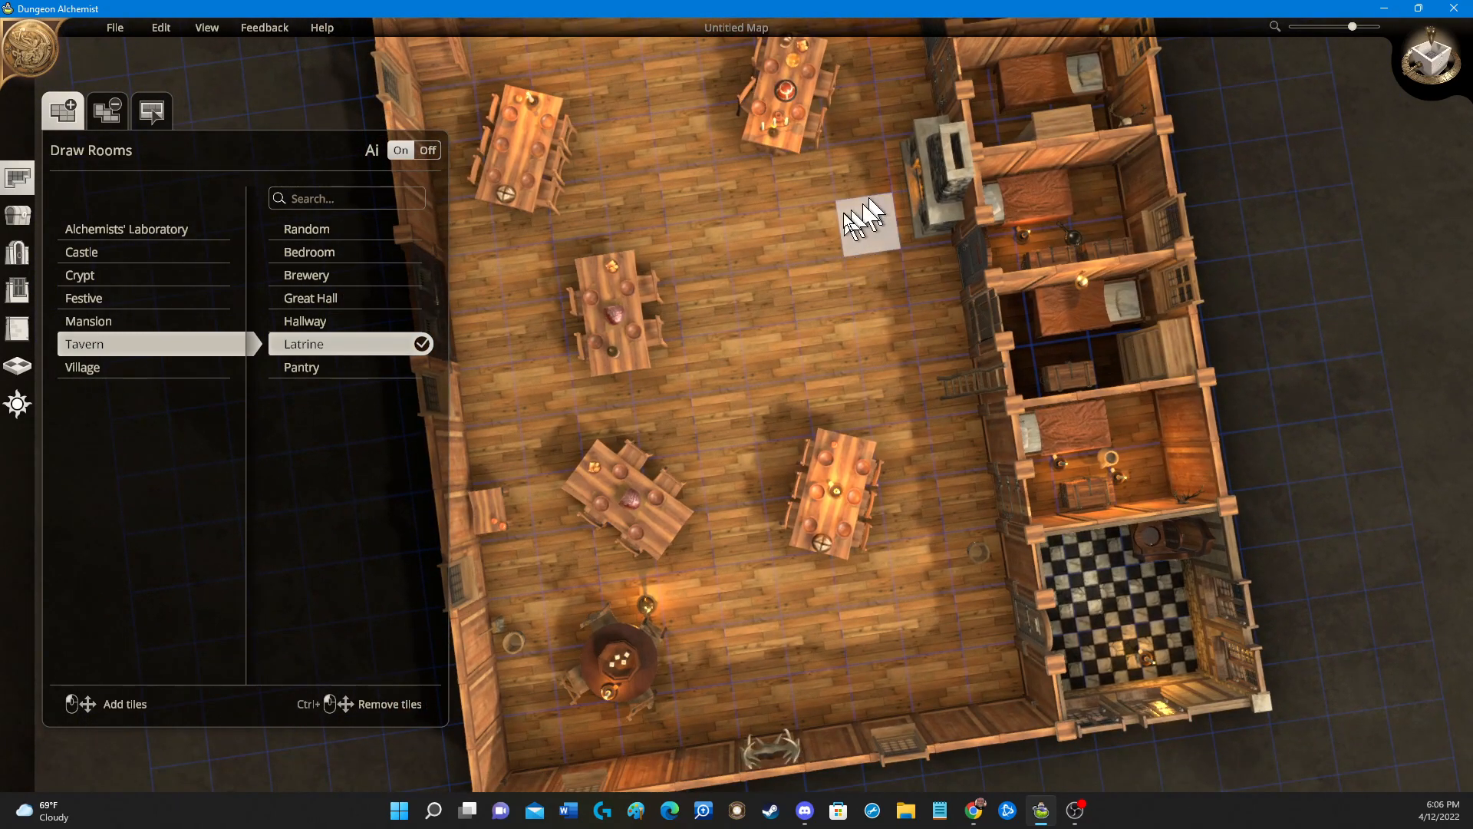
# Move the long dining table nearest the latrine further towards the great hall's end wall with the antlers.
pyautogui.click(17, 216)
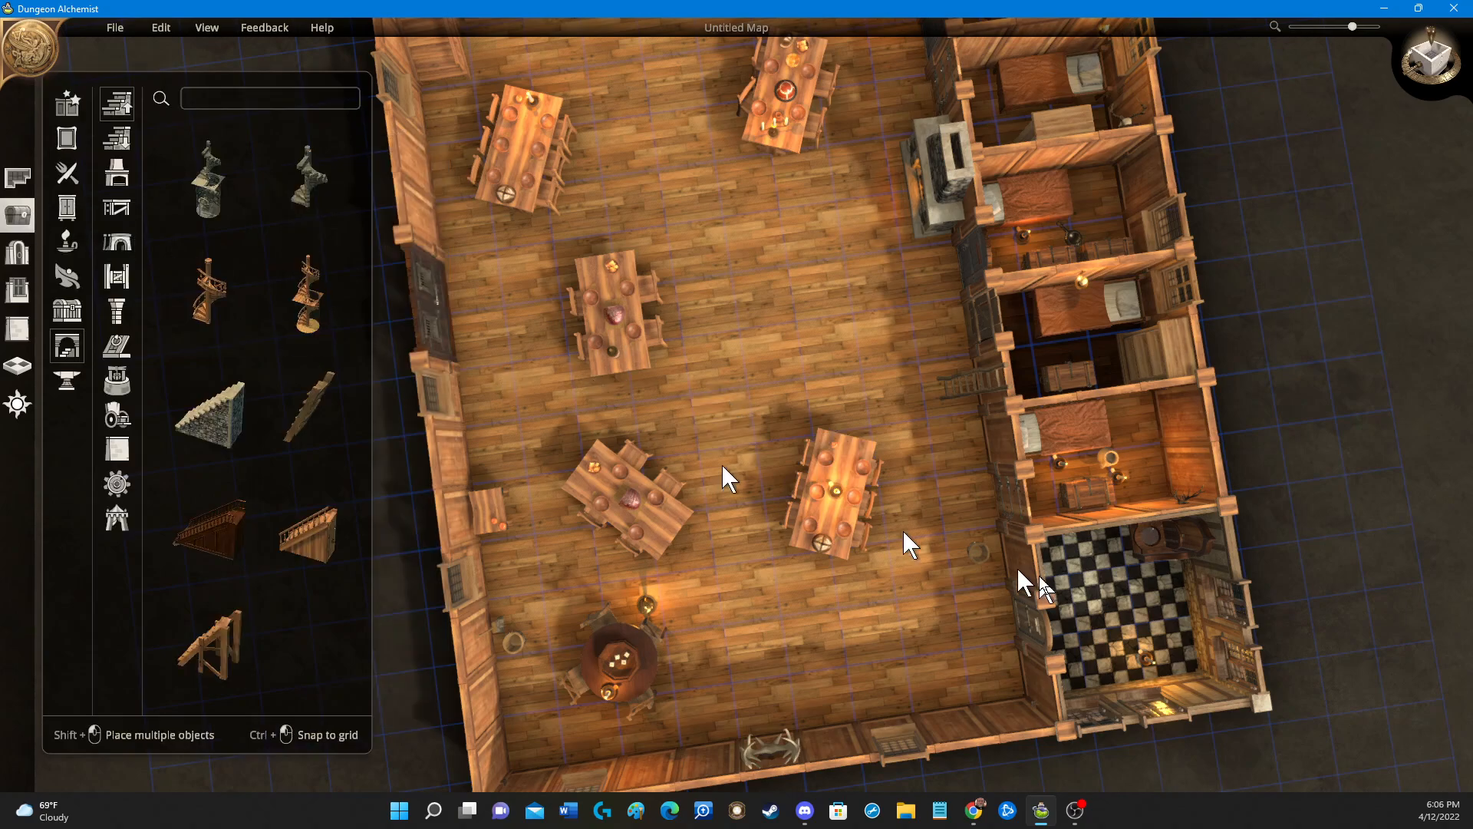
pyautogui.moveTo(849, 559); pyautogui.dragTo(844, 651)
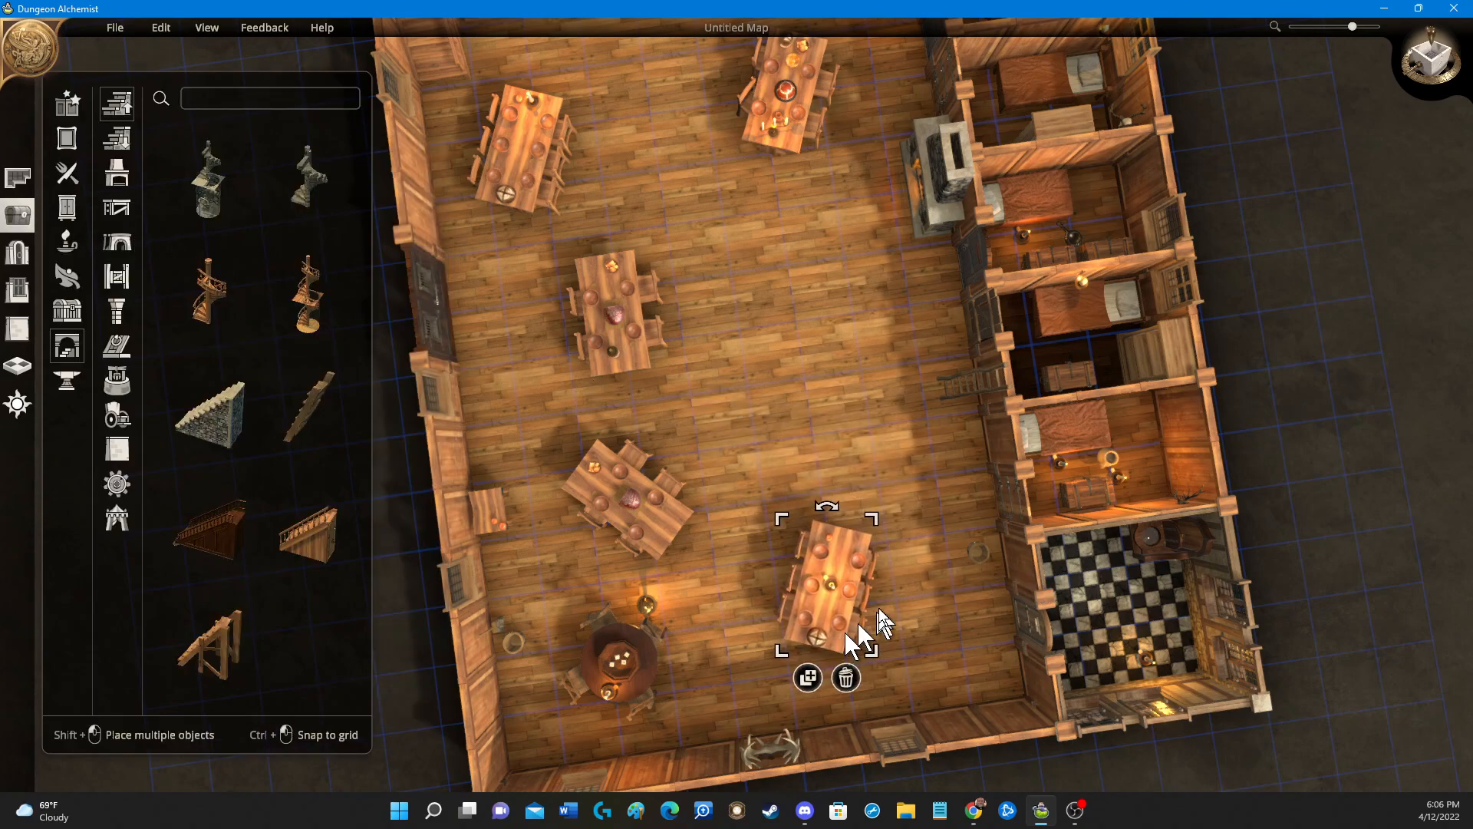
# Place a copy of the long dining table nearest the double door beside it in the middle of the great hall, rotated a quarter turn.
pyautogui.click(639, 328)
pyautogui.click(599, 411)
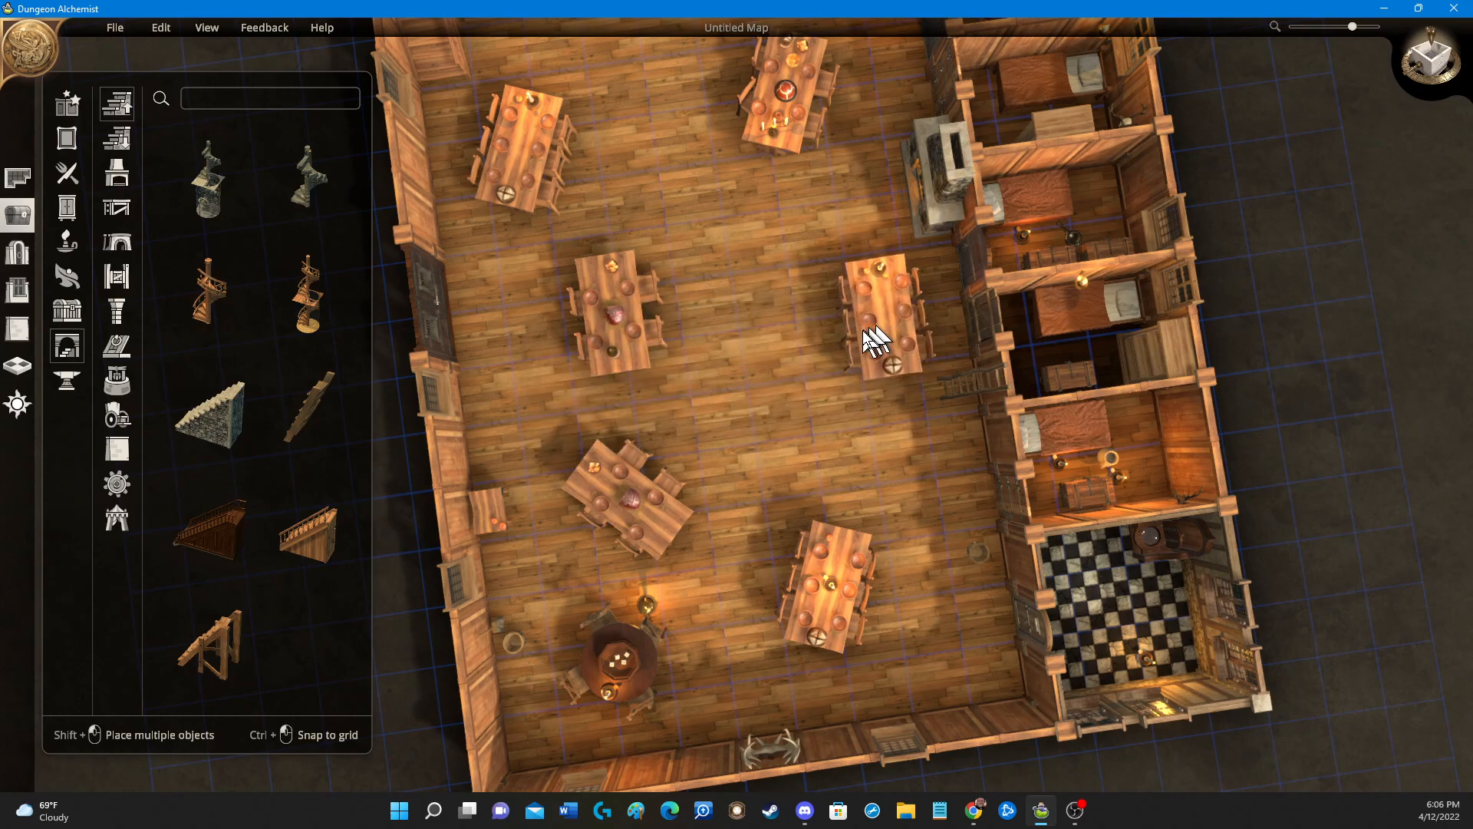
pyautogui.click(836, 338)
pyautogui.moveTo(836, 338); pyautogui.dragTo(797, 302)
pyautogui.scroll(-3, 806, 330)
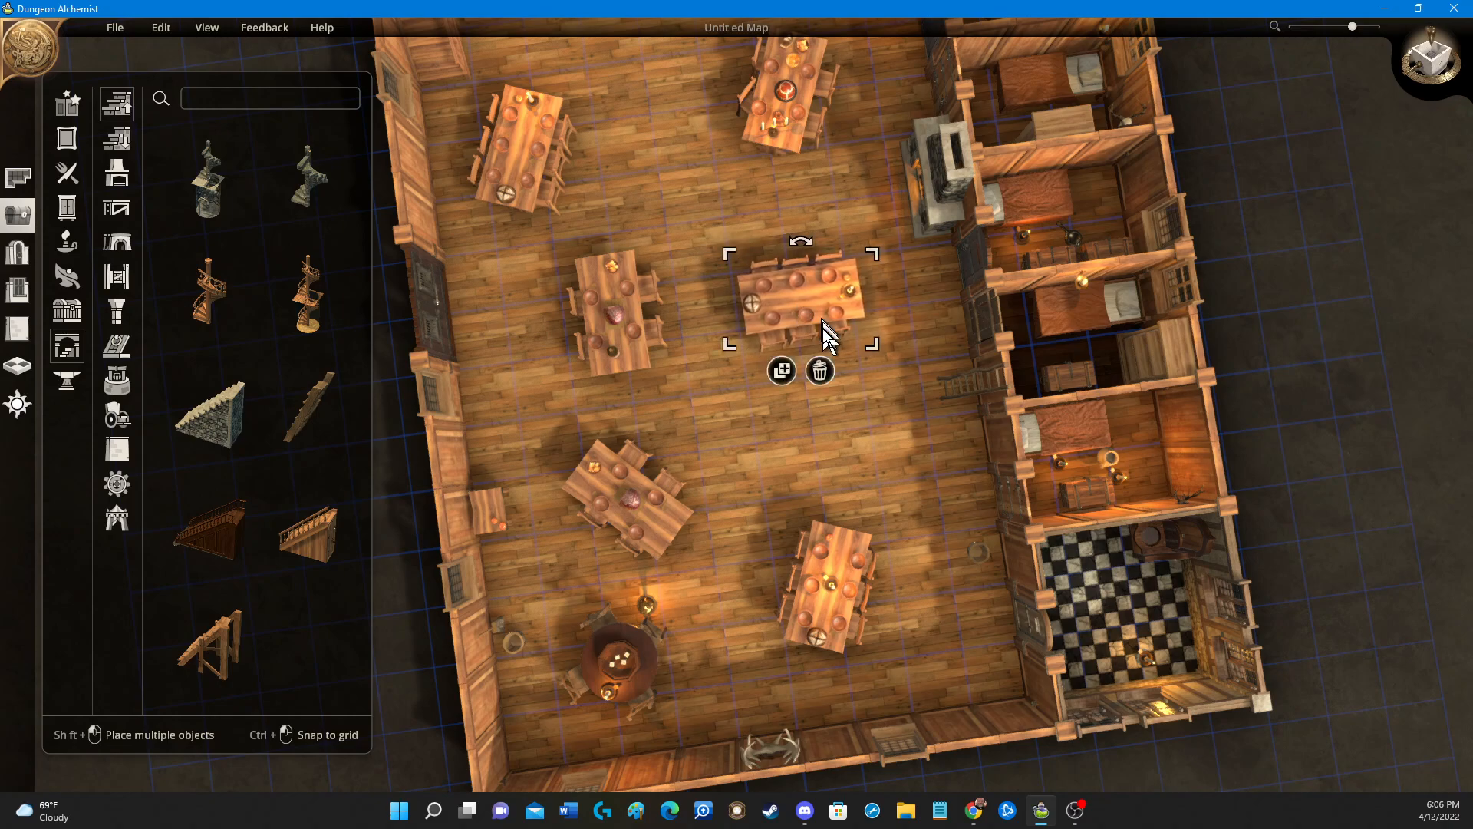
# Place a copy of the rotated dining table parallel to it, in the gap towards the table nearest the latrine.
pyautogui.click(783, 371)
pyautogui.click(804, 423)
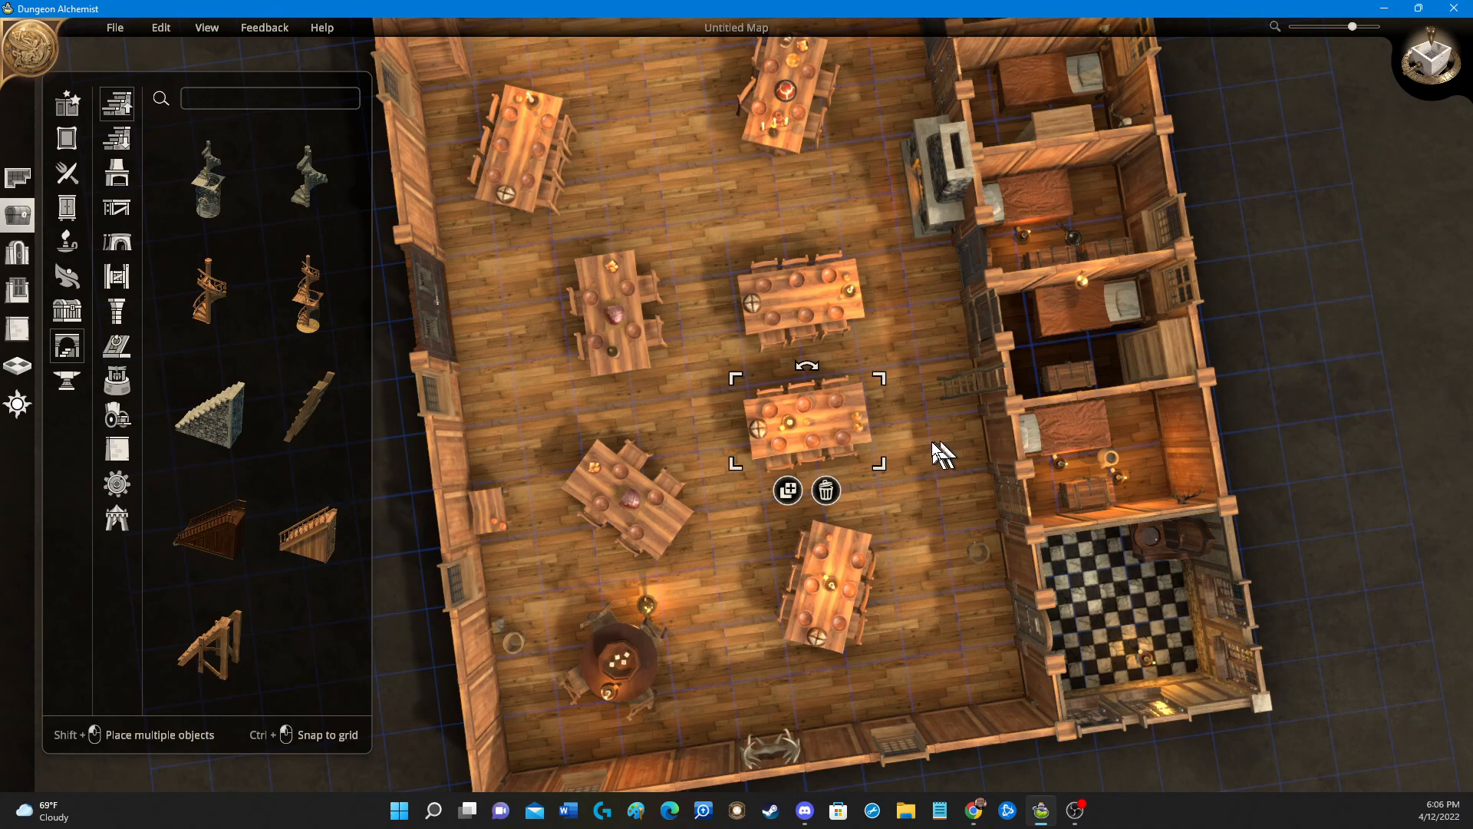
pyautogui.scroll(3, 666, 413)
pyautogui.hotkey('ctrl', 'z')
pyautogui.click(697, 422)
# Inspect the great hall's table layout together with the bedroom row and latrine from several angles.
pyautogui.moveTo(678, 419); pyautogui.dragTo(688, 323, button='middle')
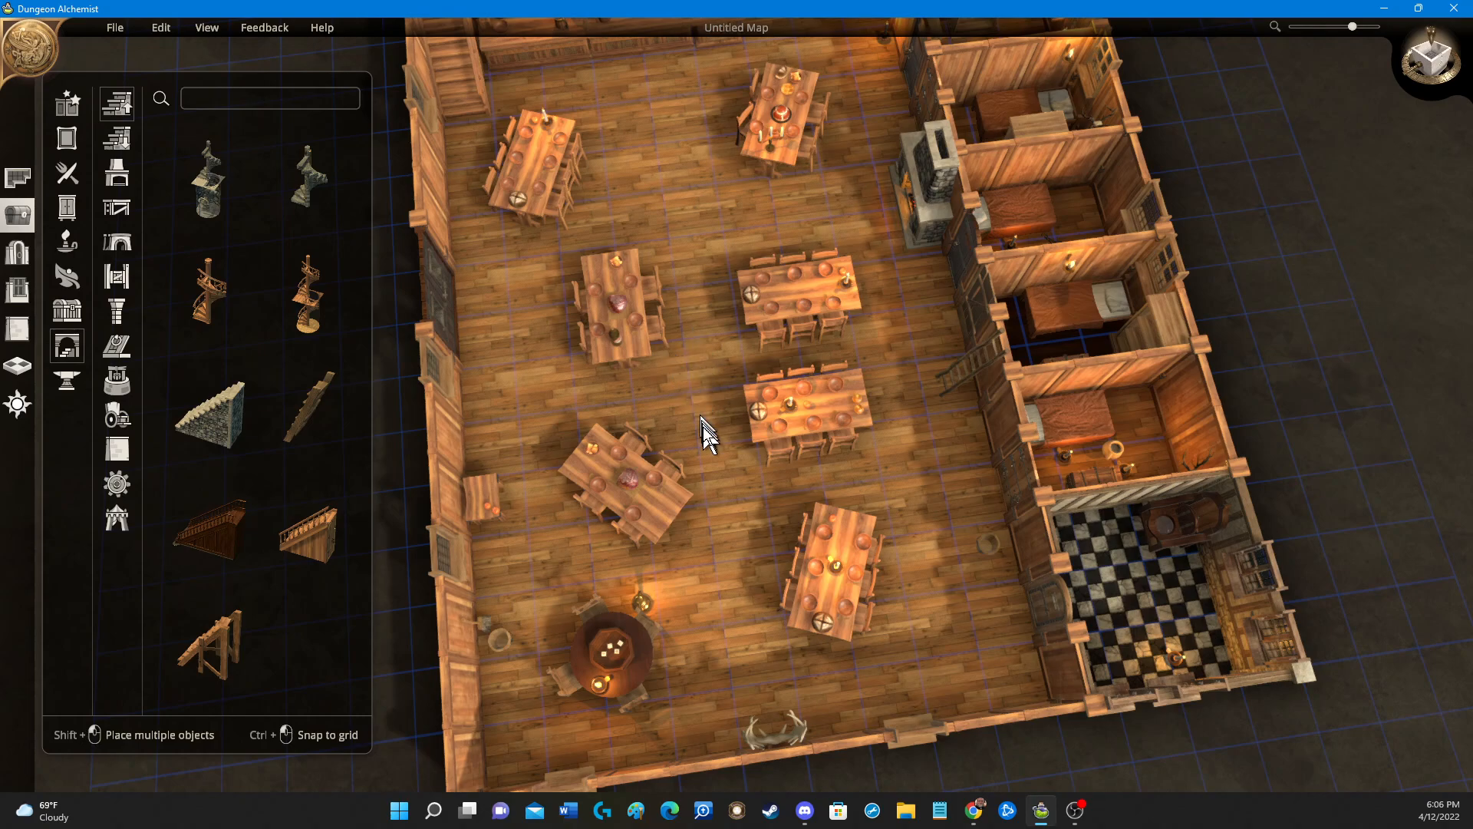
pyautogui.scroll(-5, 703, 425)
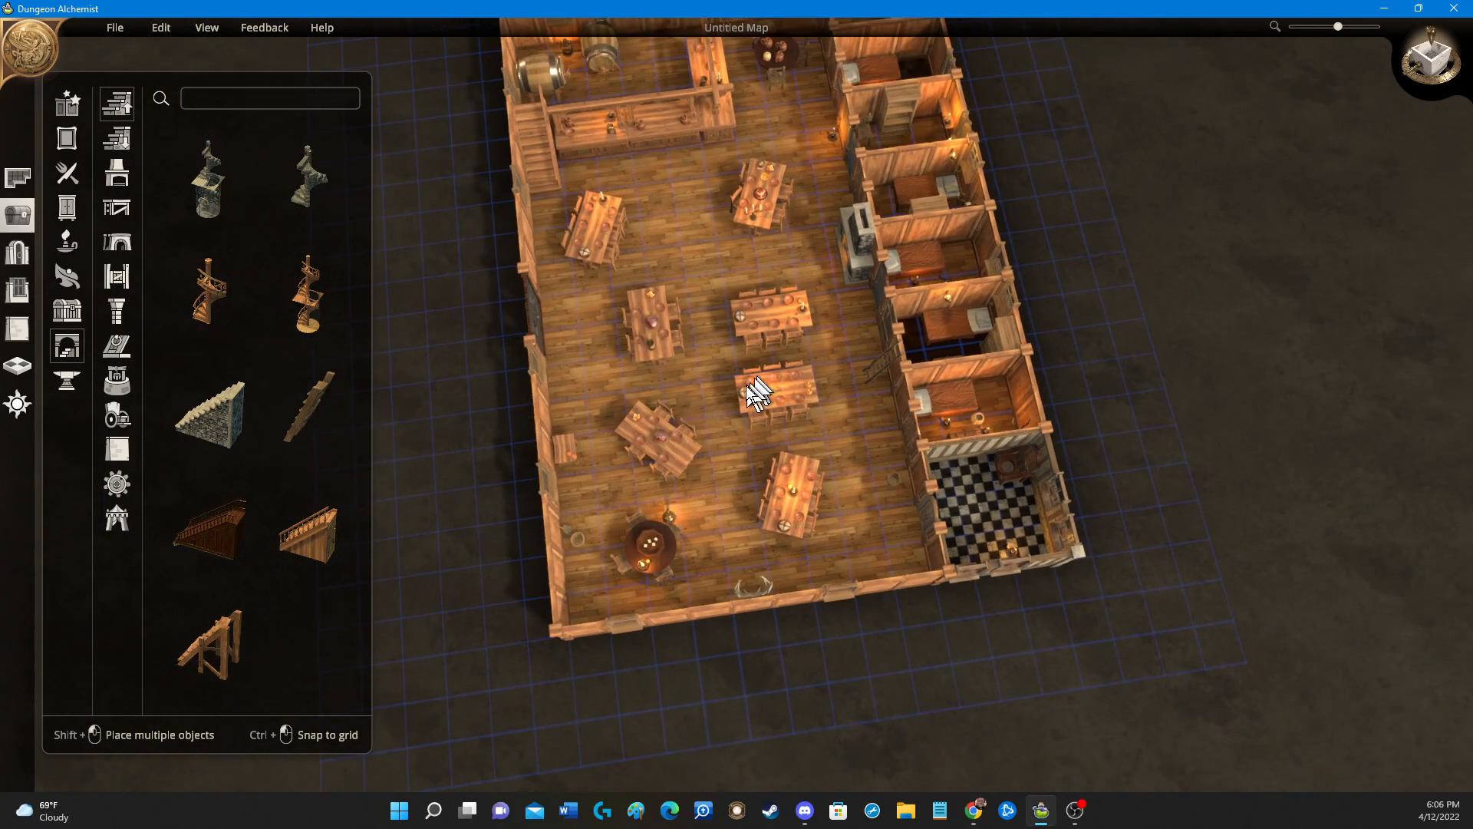
pyautogui.moveTo(712, 418); pyautogui.dragTo(623, 442, button='right')
pyautogui.moveTo(596, 231); pyautogui.dragTo(231, 149, button='middle')
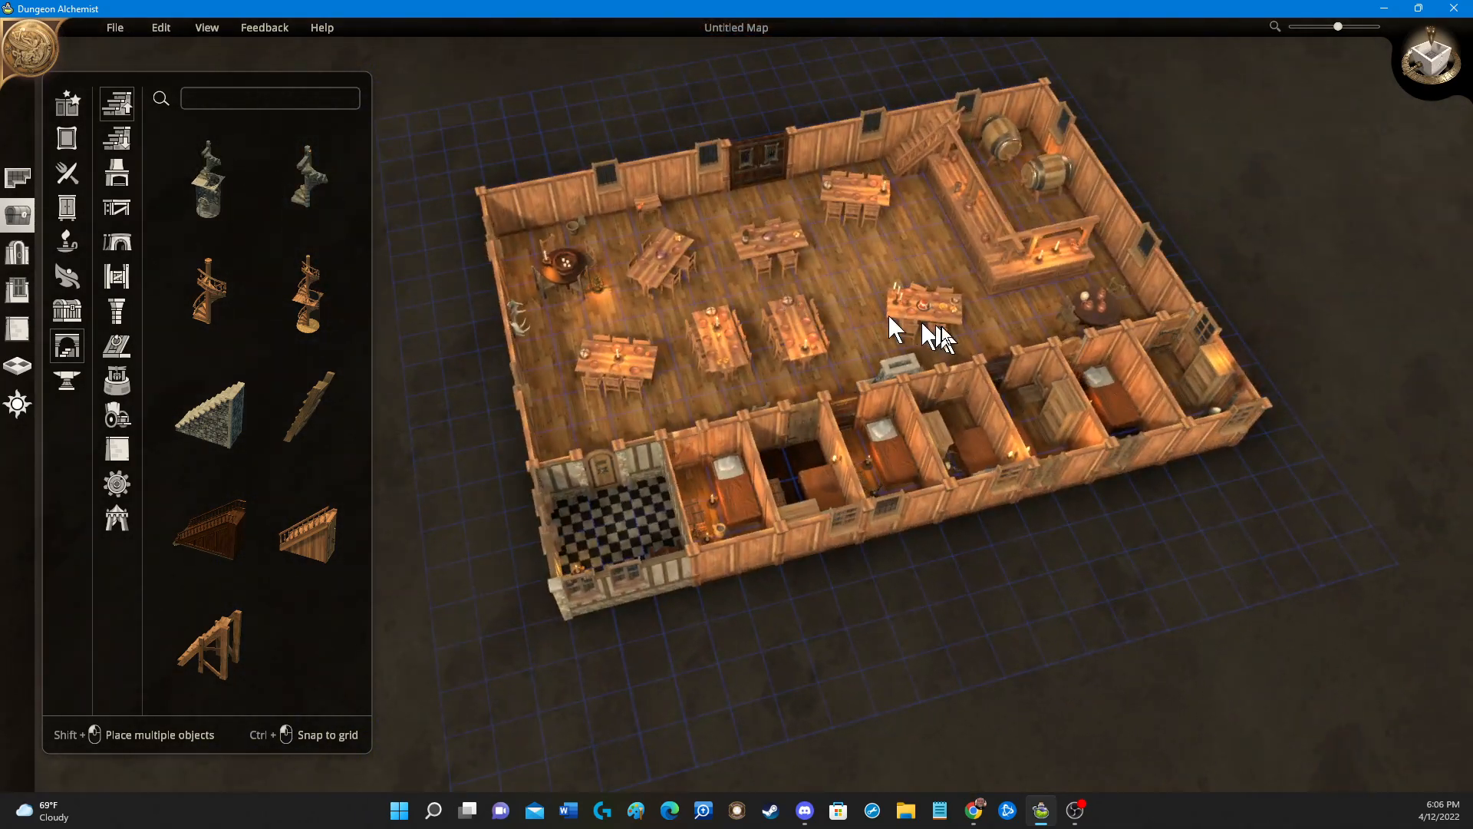
pyautogui.moveTo(851, 303)
pyautogui.mouseDown(button='middle')
pyautogui.moveTo(832, 356)
pyautogui.moveTo(750, 361)
pyautogui.moveTo(913, 355)
pyautogui.moveTo(871, 323)
pyautogui.mouseUp(button='middle')
pyautogui.moveTo(867, 317); pyautogui.dragTo(838, 302, button='right')
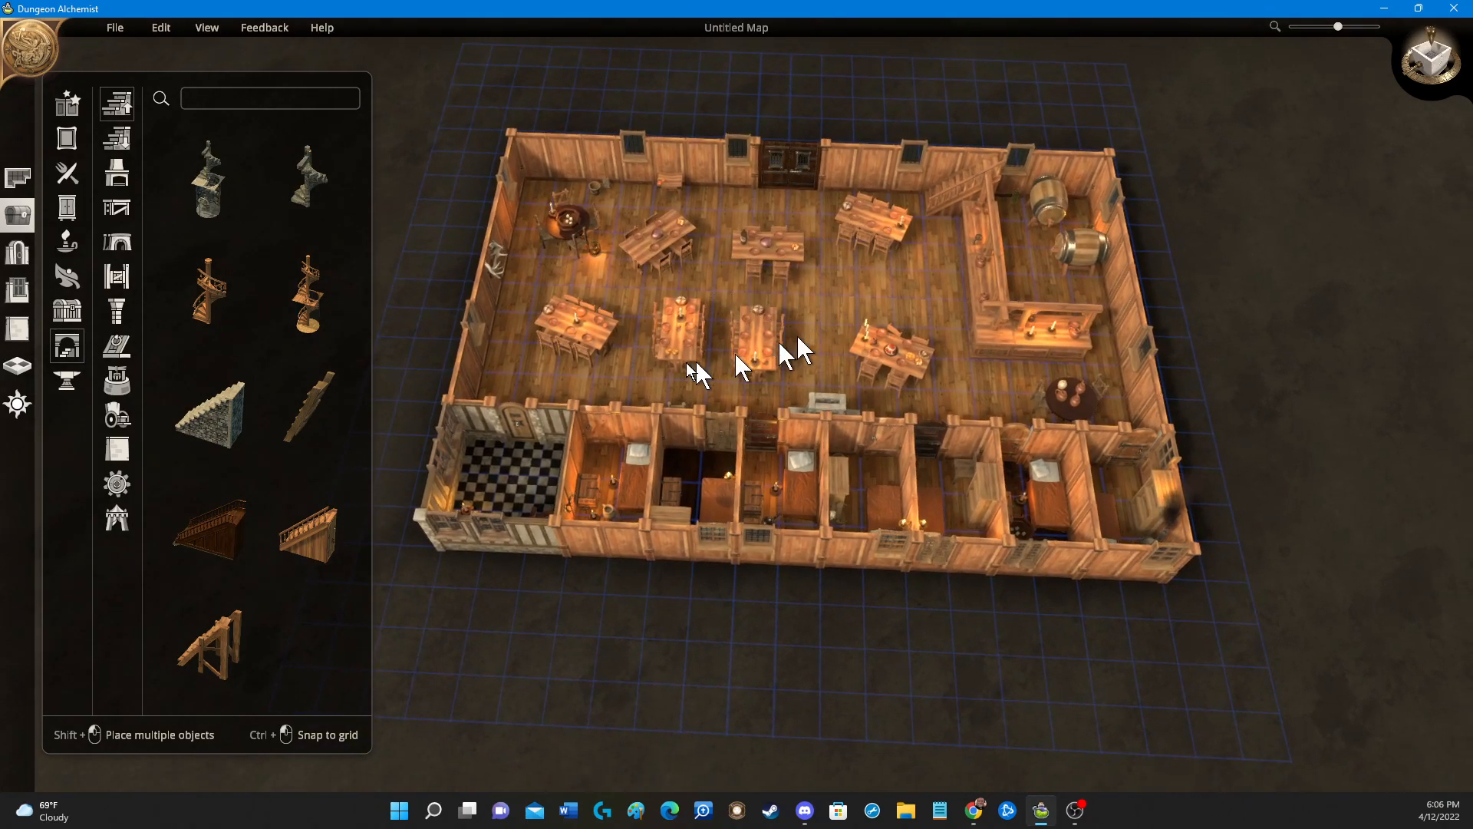